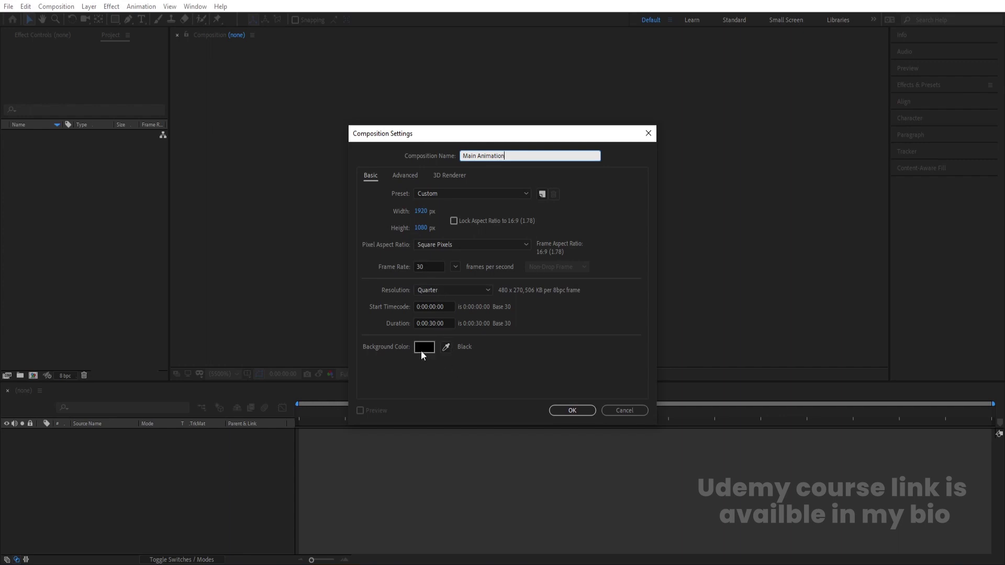
Create the Main Animation composition at 1920 x 1080, 30 fps and 30 seconds, and show its Title/Action Safe guides.
{"action": "left_click", "coordinate": [572, 410]}
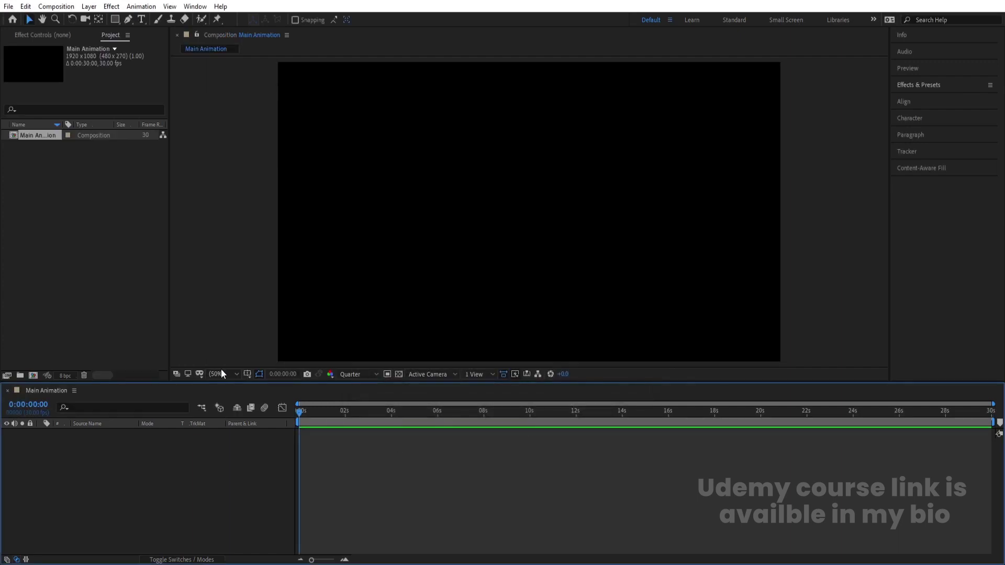
{"action": "left_click", "coordinate": [249, 373]}
{"action": "left_click", "coordinate": [278, 386]}
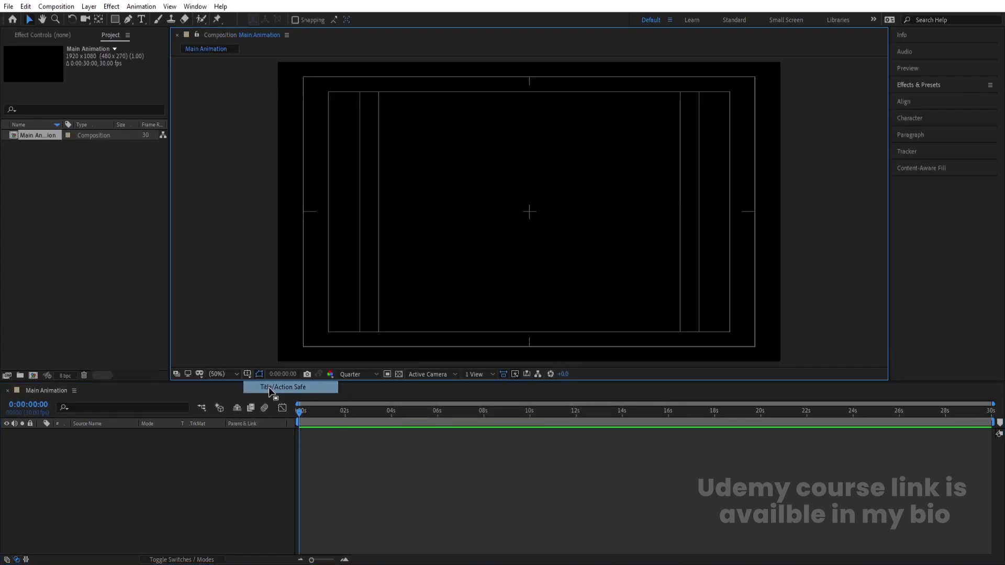
Bring Adidas_logo.png in from the file browser and place it as a layer centred in the composition.
{"action": "left_click", "coordinate": [78, 500]}
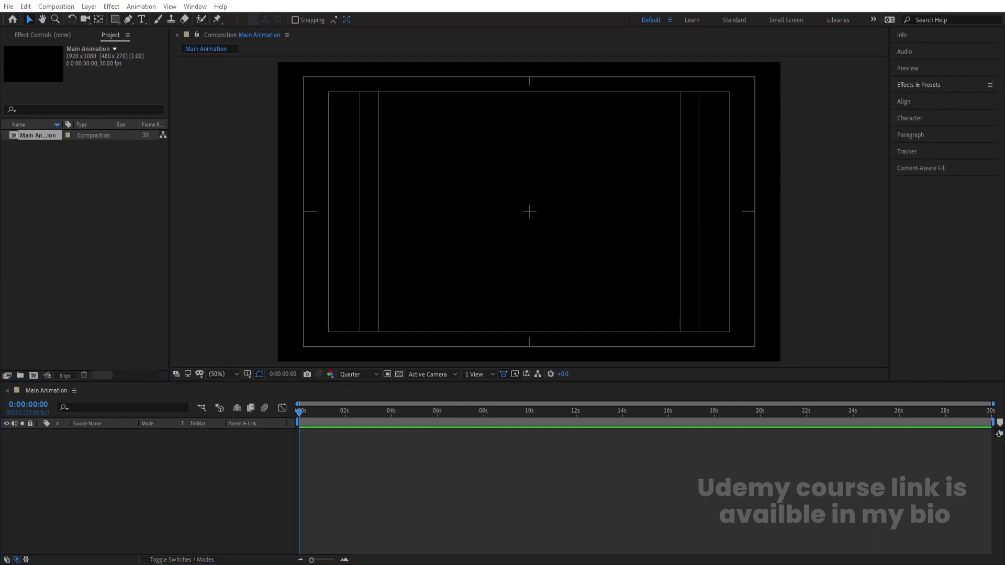
{"action": "key", "text": "alt+Tab"}
{"action": "left_click_drag", "start_coordinate": [122, 121], "coordinate": [515, 220]}
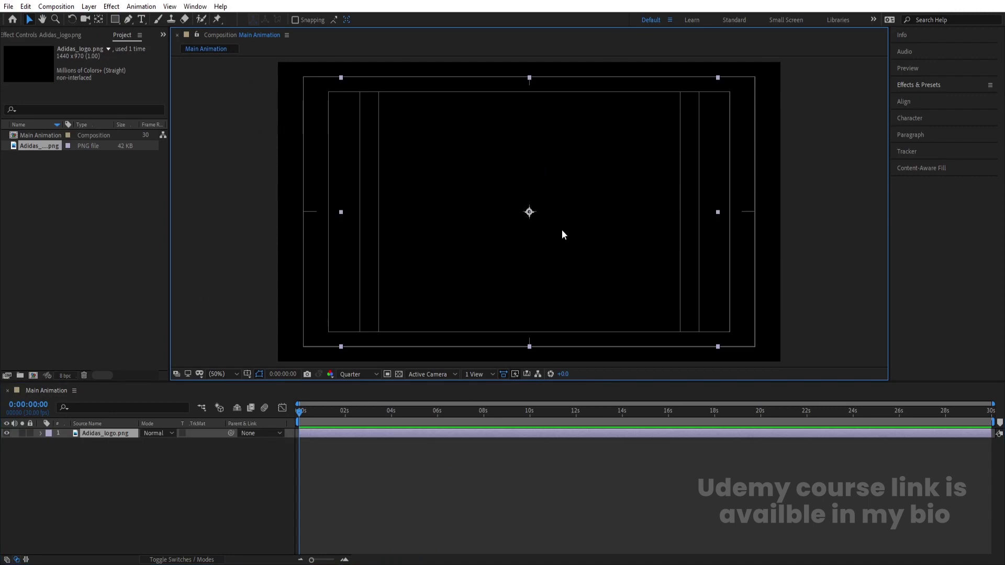
Apply the Fill effect to the Adidas logo layer and set its color to white (FFFFFF).
{"action": "left_click", "coordinate": [920, 85]}
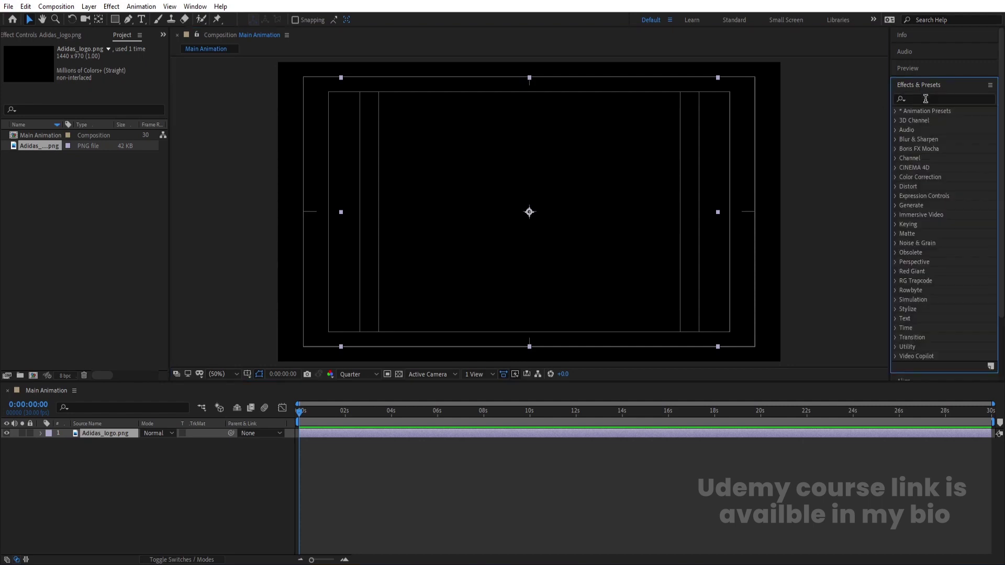
{"action": "left_click", "coordinate": [925, 99]}
{"action": "type", "text": "fill"}
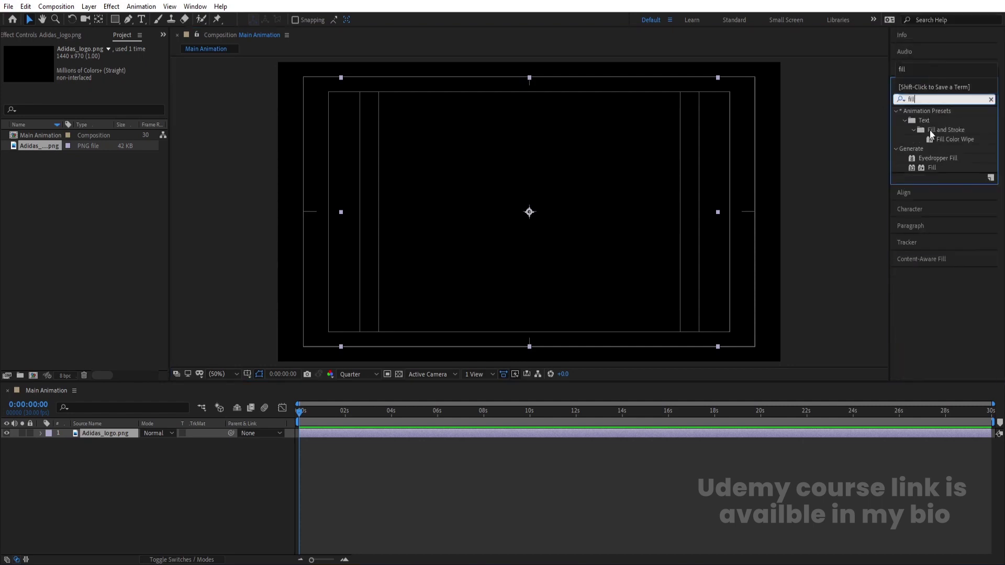
{"action": "double_click", "coordinate": [927, 168]}
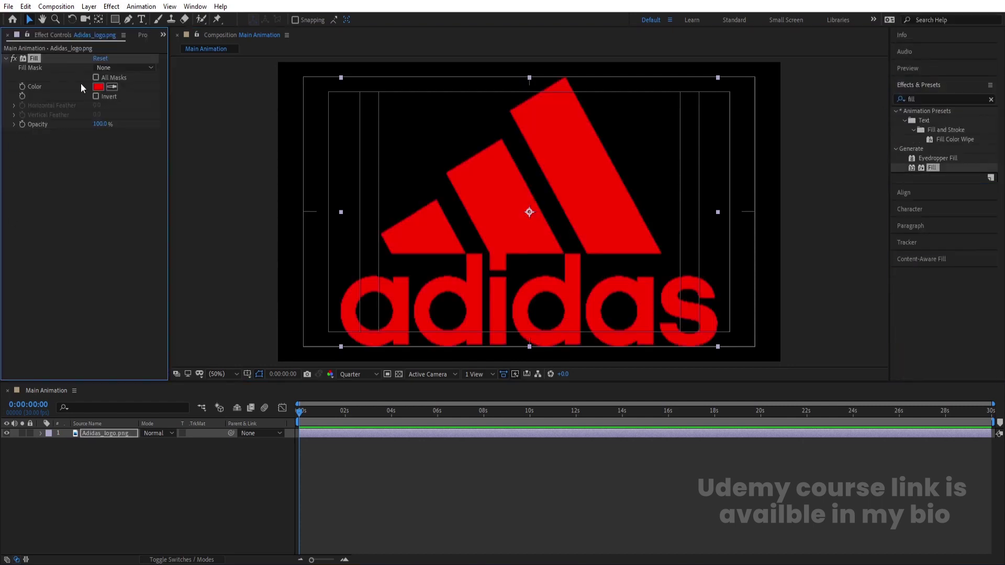
{"action": "left_click", "coordinate": [97, 87]}
{"action": "left_click", "coordinate": [45, 202]}
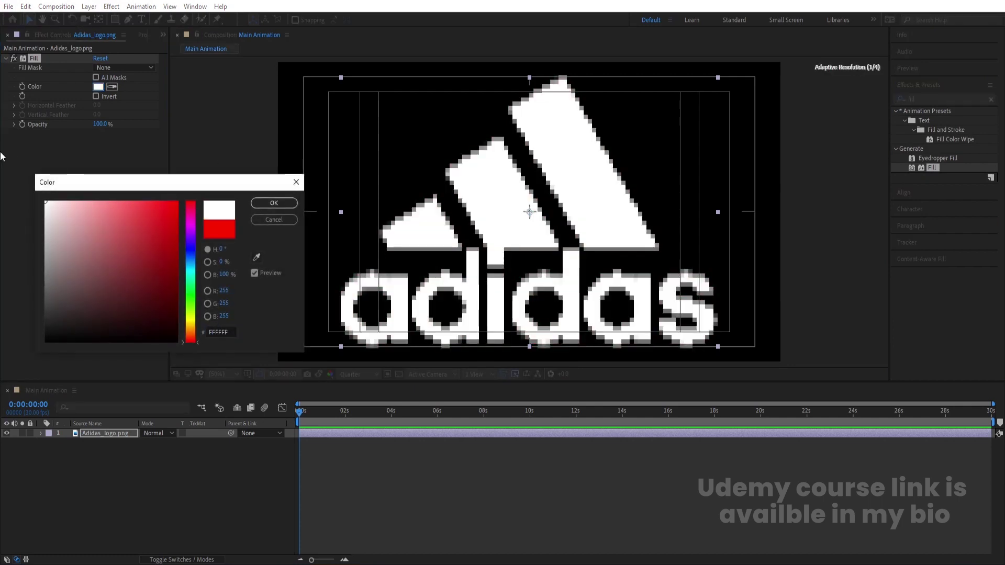
{"action": "left_click", "coordinate": [274, 203]}
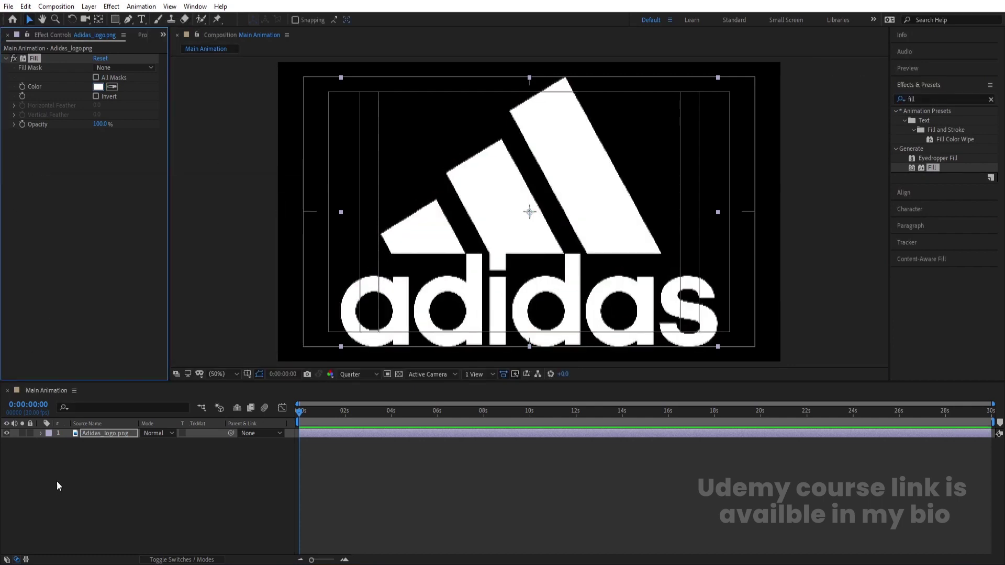
Scale the Adidas logo layer down to 40%.
{"action": "key", "text": "s"}
{"action": "left_click_drag", "start_coordinate": [157, 442], "coordinate": [126, 443]}
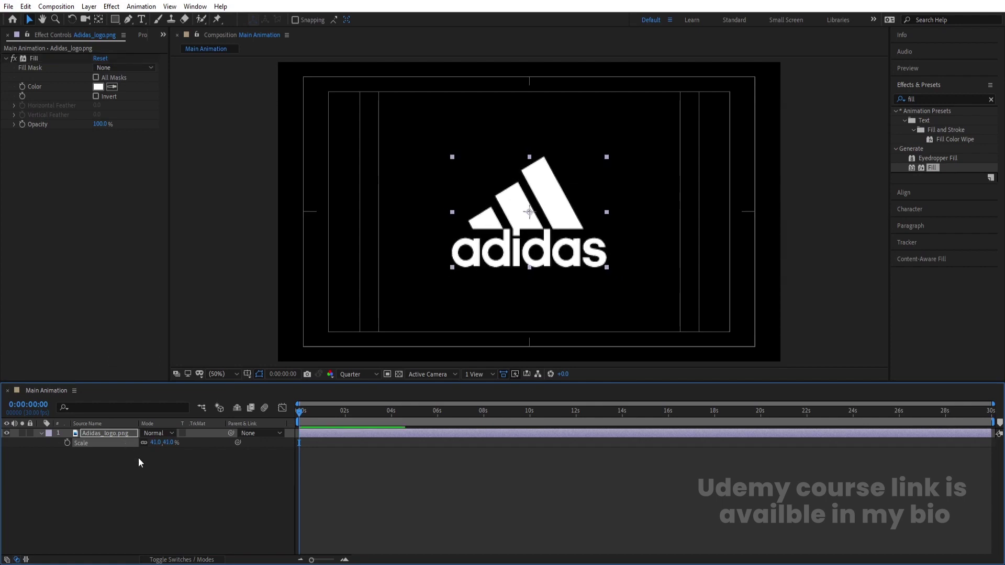
{"action": "left_click", "coordinate": [155, 443]}
{"action": "type", "text": "40"}
{"action": "key", "text": "Return"}
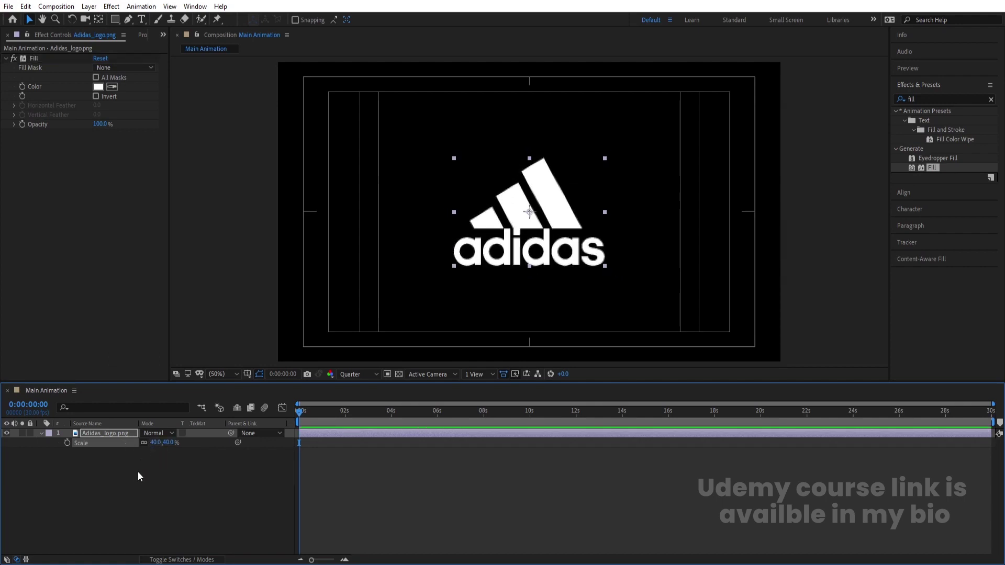
{"action": "left_click", "coordinate": [137, 472]}
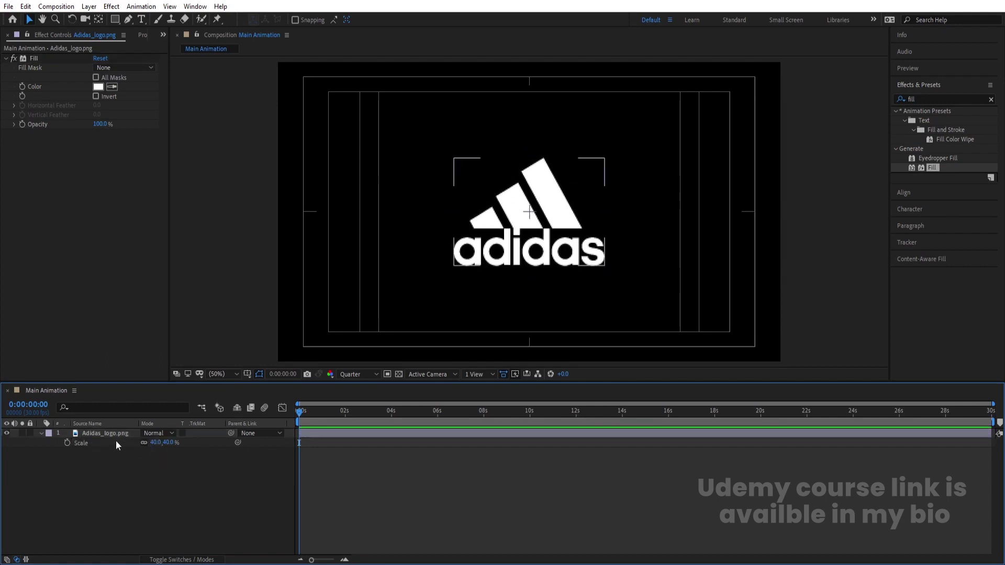
Enable Position and Opacity keyframing on the logo layer at 0:00:00:00.
{"action": "left_click", "coordinate": [41, 433]}
{"action": "left_click", "coordinate": [89, 433]}
{"action": "key", "text": "p"}
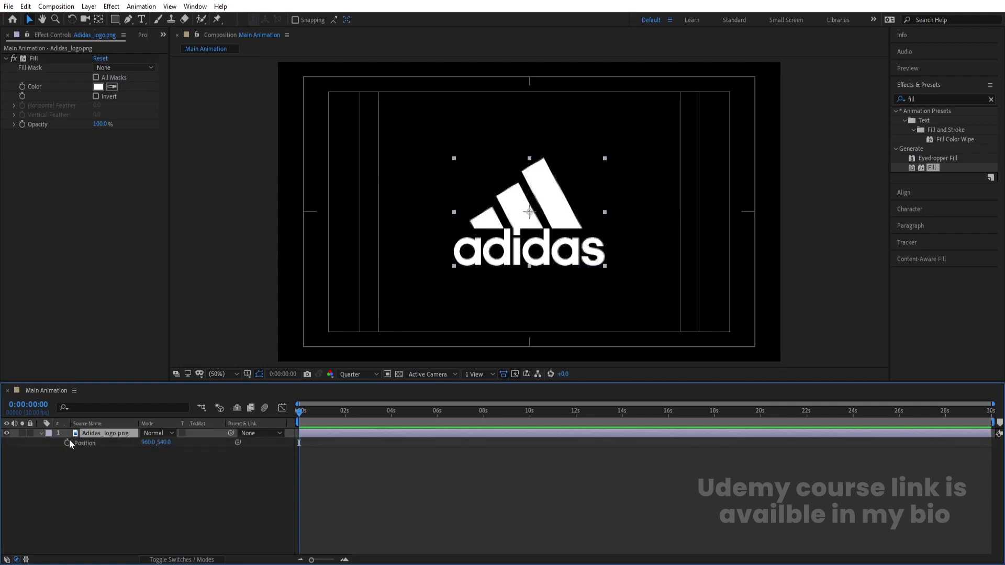
{"action": "left_click", "coordinate": [67, 443]}
{"action": "key", "text": "t"}
{"action": "left_click", "coordinate": [68, 444]}
{"action": "left_click", "coordinate": [381, 479]}
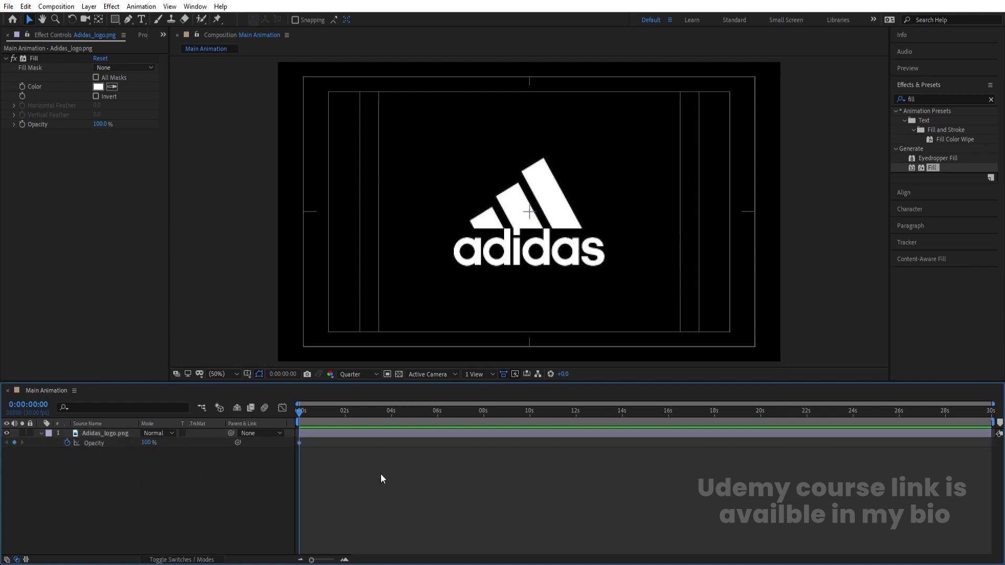
Reveal the logo layer's keyframed properties and add Position and Opacity keyframes at 0:00:01:10.
{"action": "key", "text": "u"}
{"action": "key", "text": "equal"}
{"action": "key", "text": "equal"}
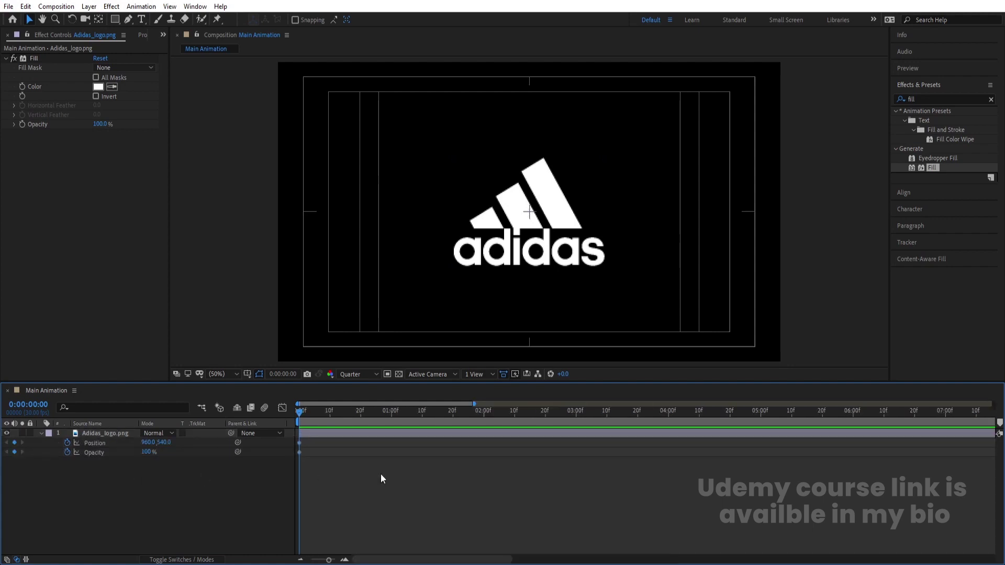
{"action": "left_click", "coordinate": [424, 412]}
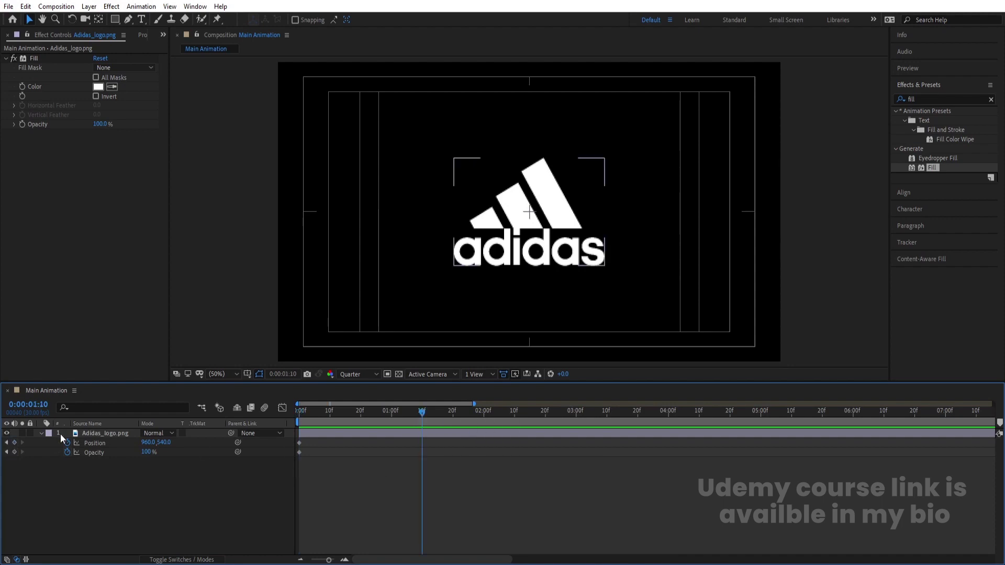
{"action": "left_click", "coordinate": [14, 442]}
{"action": "left_click", "coordinate": [14, 451]}
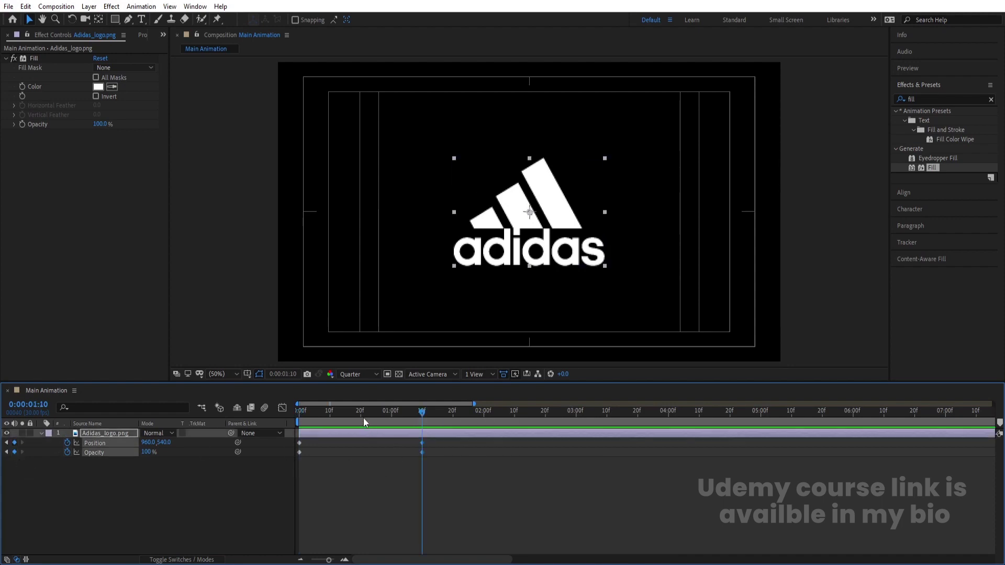
At 0:00:00:00, lower the logo to Position 960, 651 and reduce its Opacity to 1%.
{"action": "left_click_drag", "start_coordinate": [363, 419], "coordinate": [298, 419]}
{"action": "left_click", "coordinate": [163, 479]}
{"action": "left_click_drag", "start_coordinate": [164, 443], "coordinate": [209, 457]}
{"action": "left_click_drag", "start_coordinate": [147, 452], "coordinate": [42, 451]}
Ease the Position and Opacity keyframes, reshape their speed graph for a fast start and long slow finish, and preview the motion.
{"action": "left_click_drag", "start_coordinate": [478, 496], "coordinate": [195, 387]}
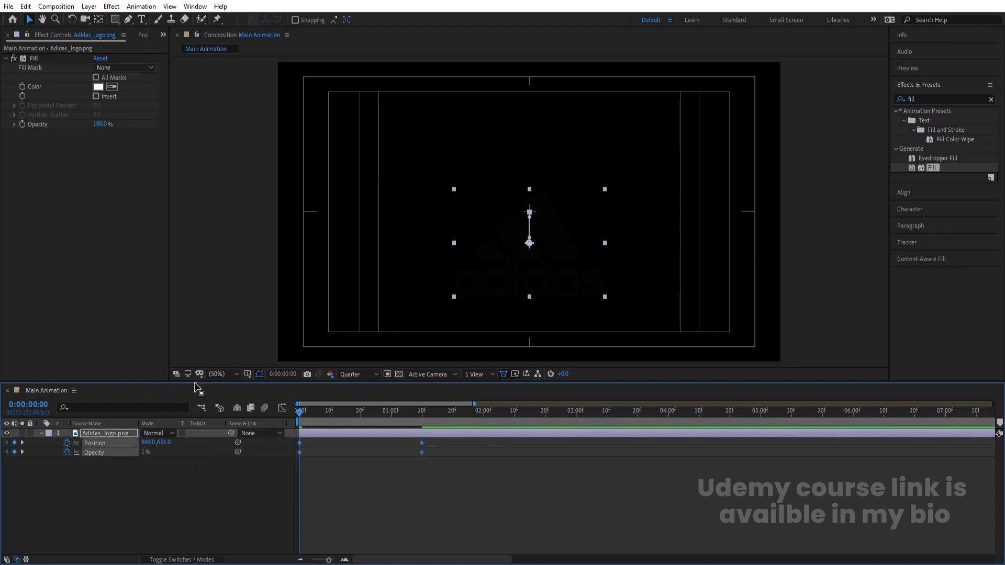
{"action": "left_click", "coordinate": [281, 408]}
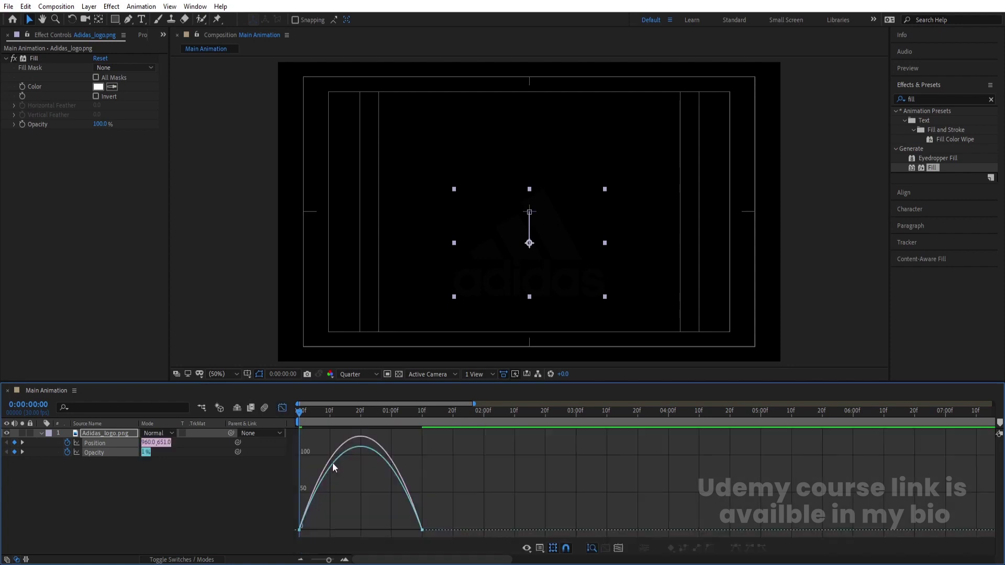
{"action": "right_click", "coordinate": [439, 463]}
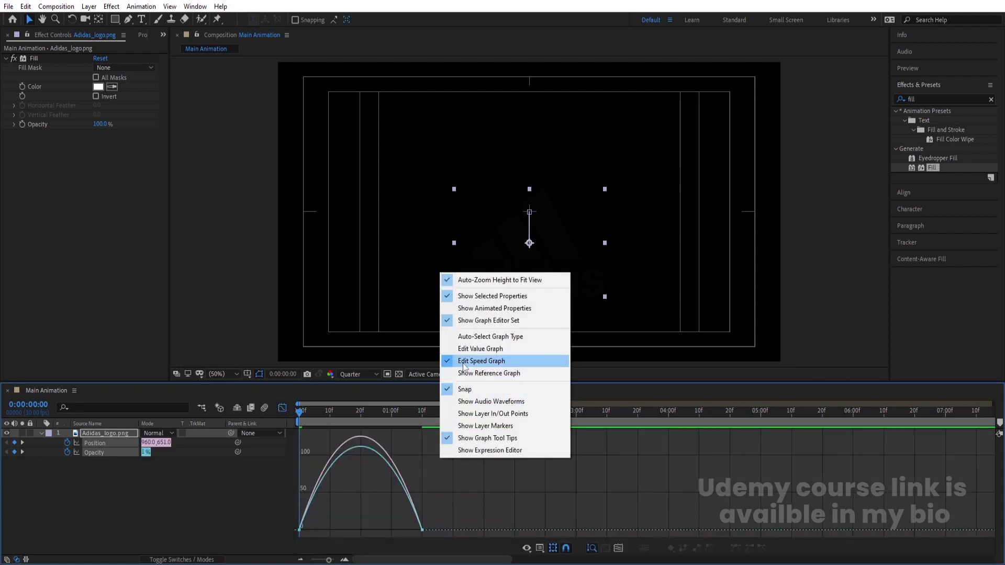
{"action": "left_click", "coordinate": [453, 502]}
{"action": "left_click_drag", "start_coordinate": [475, 473], "coordinate": [294, 532]}
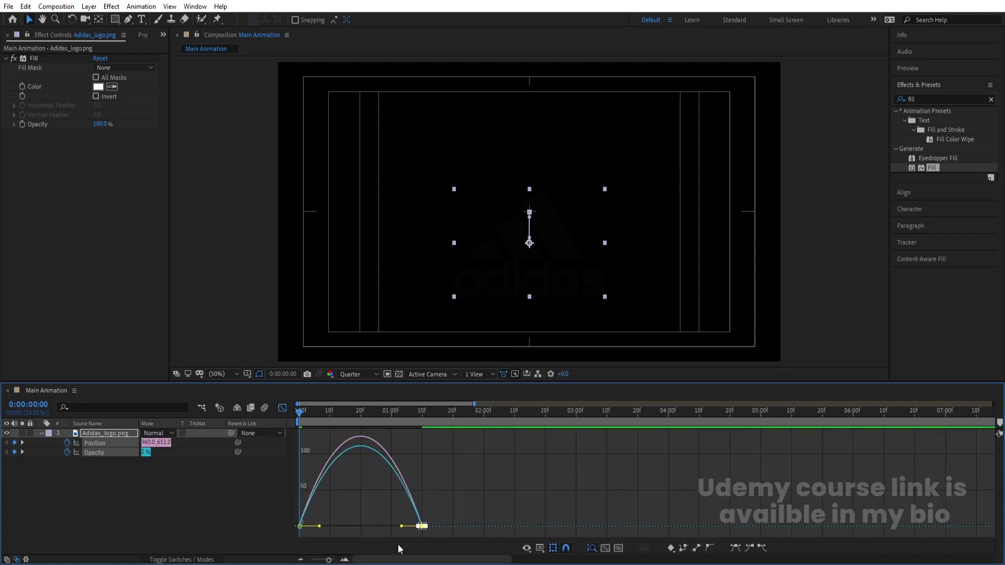
{"action": "left_click_drag", "start_coordinate": [401, 526], "coordinate": [313, 526]}
{"action": "key", "text": "shift+F3"}
{"action": "key", "text": "space"}
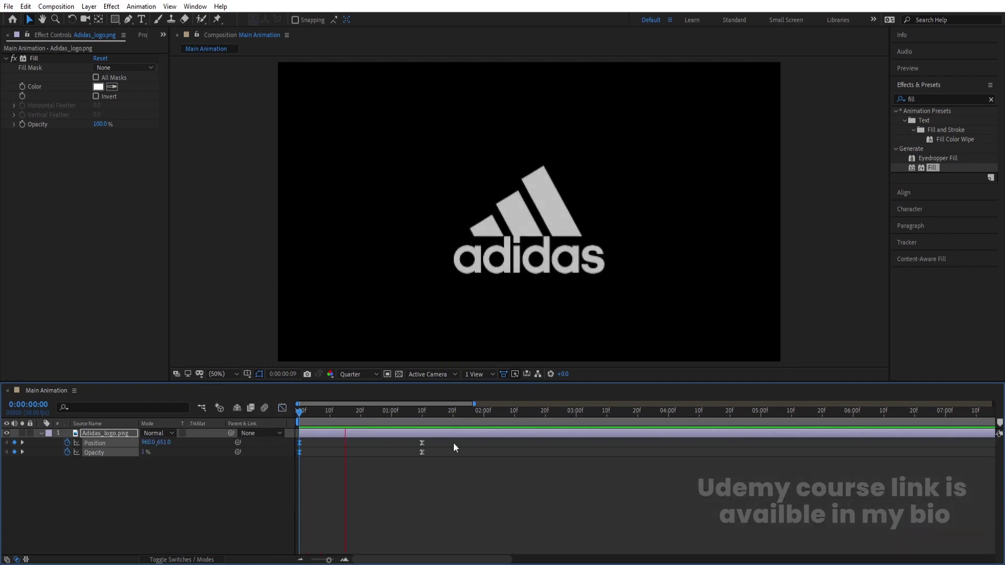
{"action": "key", "text": "space"}
Set the logo's first Opacity keyframe to 0% and preview the fade-in.
{"action": "left_click", "coordinate": [200, 491]}
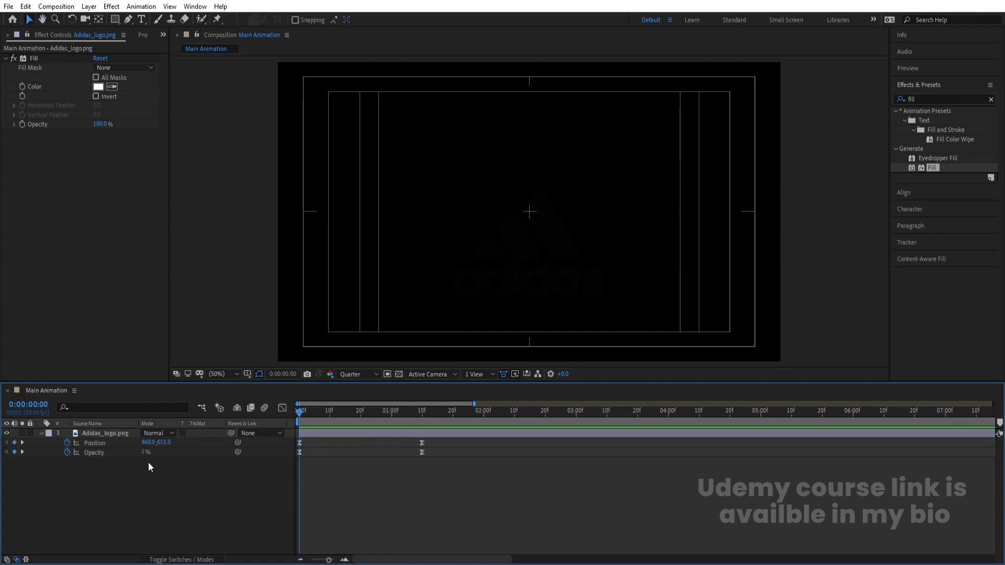
{"action": "left_click", "coordinate": [106, 457]}
{"action": "key", "text": "space"}
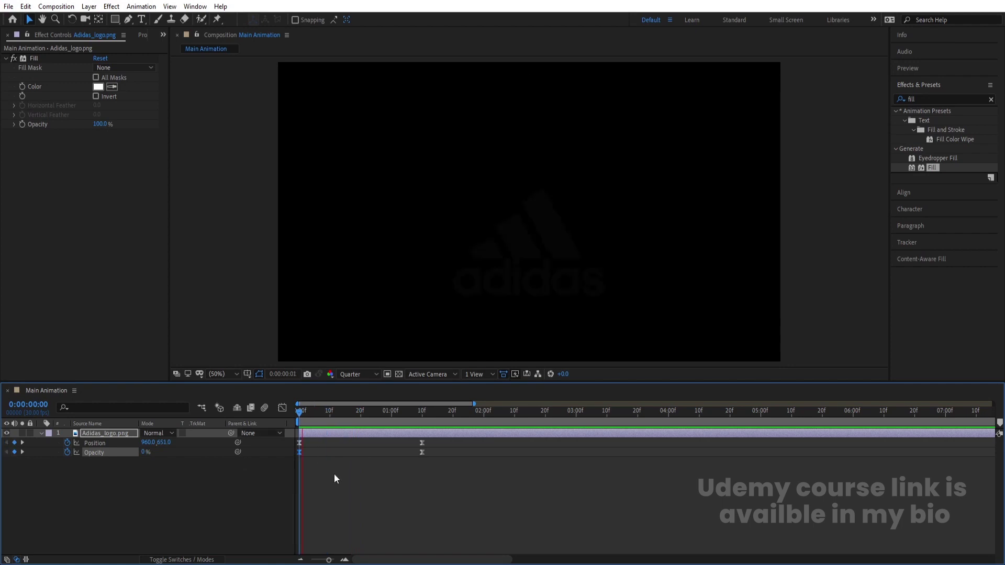
{"action": "key", "text": "space"}
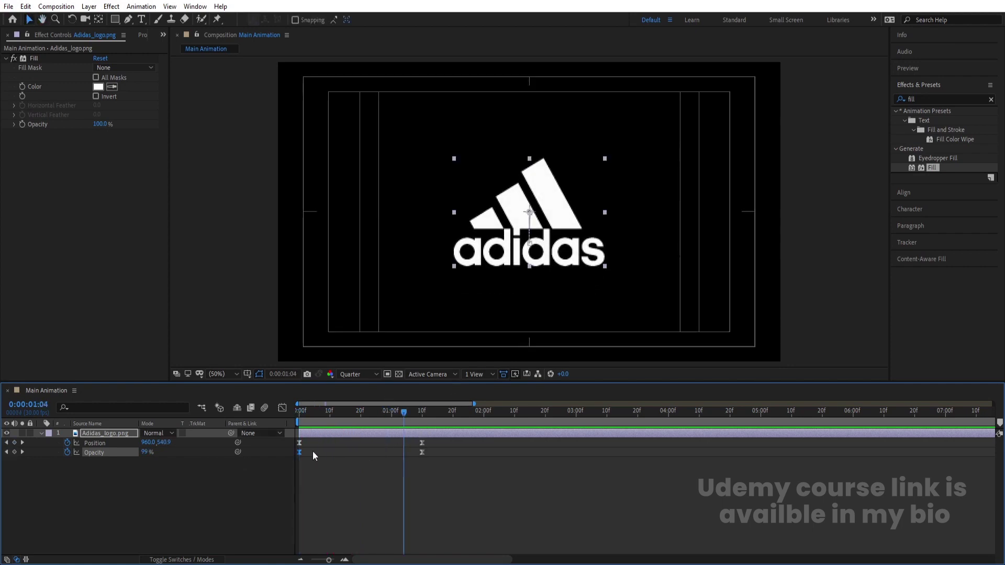
Duplicate the Adidas logo layer and reveal the keyframes of the copy.
{"action": "left_click", "coordinate": [115, 479]}
{"action": "left_click", "coordinate": [127, 433]}
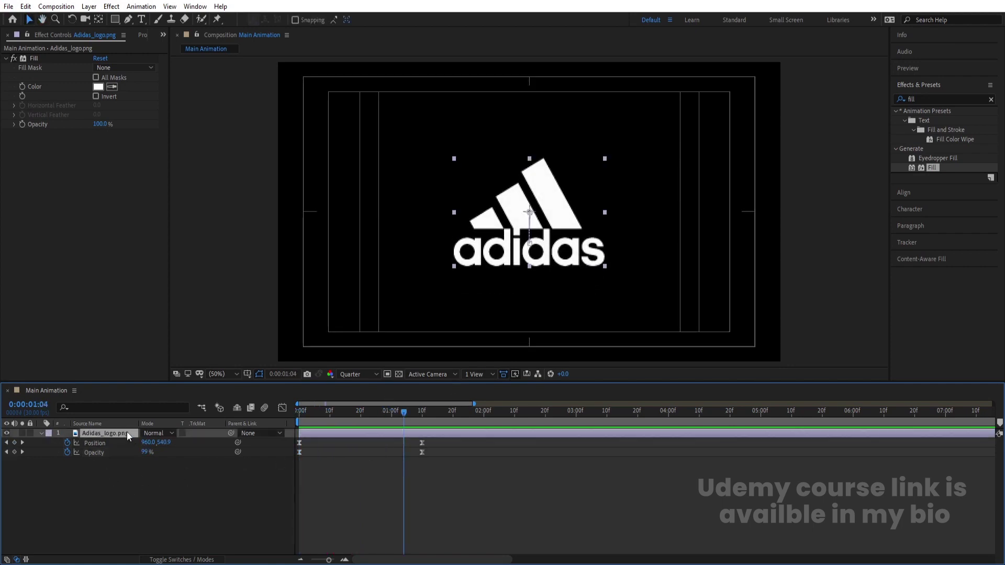
{"action": "key", "text": "ctrl+d"}
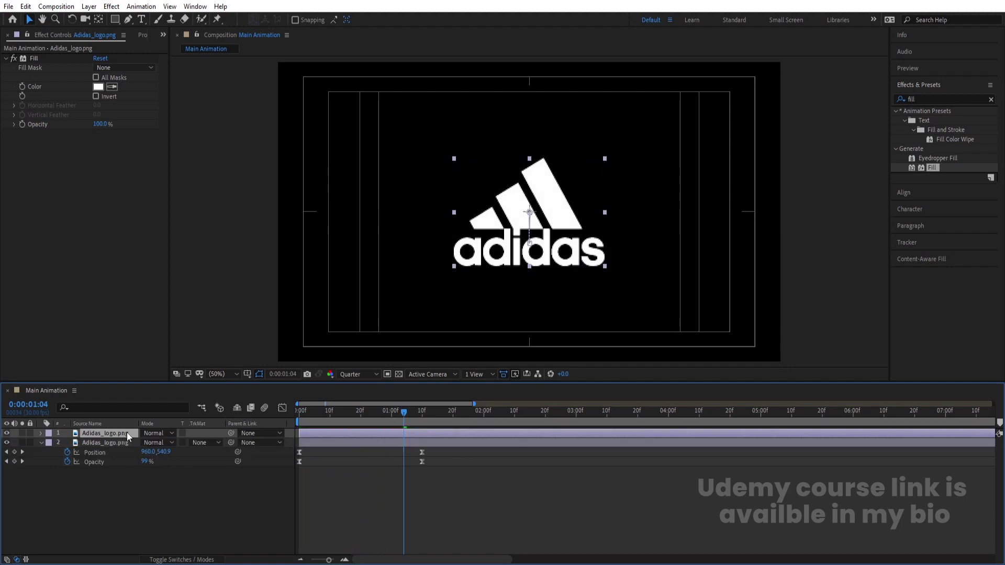
{"action": "key", "text": "u"}
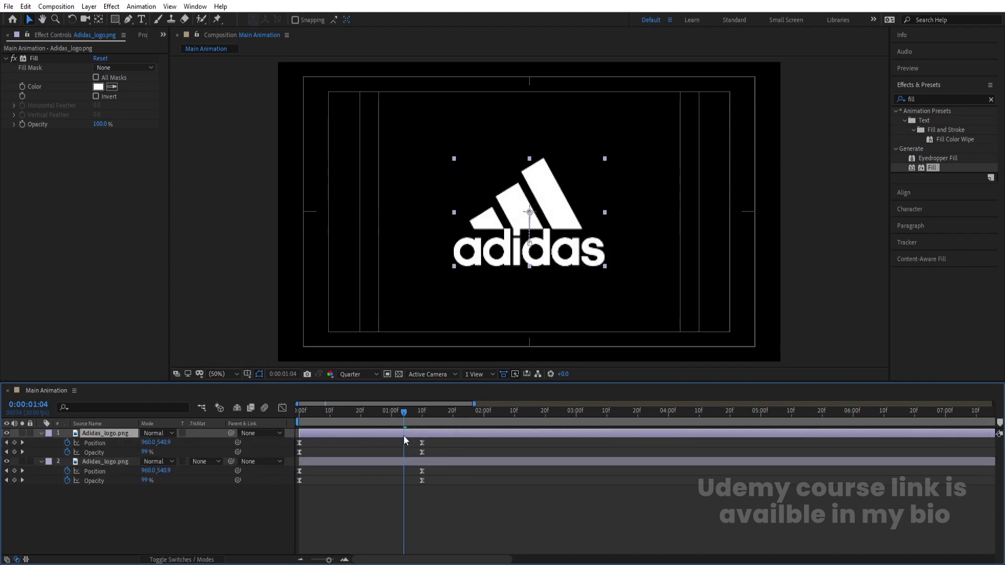
With the time at 0:00:02:00, remove all Position and Opacity keyframes from the upper logo copy and collapse both layers.
{"action": "left_click", "coordinate": [457, 416]}
{"action": "left_click_drag", "start_coordinate": [473, 416], "coordinate": [484, 413]}
{"action": "left_click", "coordinate": [430, 443]}
{"action": "left_click_drag", "start_coordinate": [429, 441], "coordinate": [284, 460]}
{"action": "left_click", "coordinate": [286, 460]}
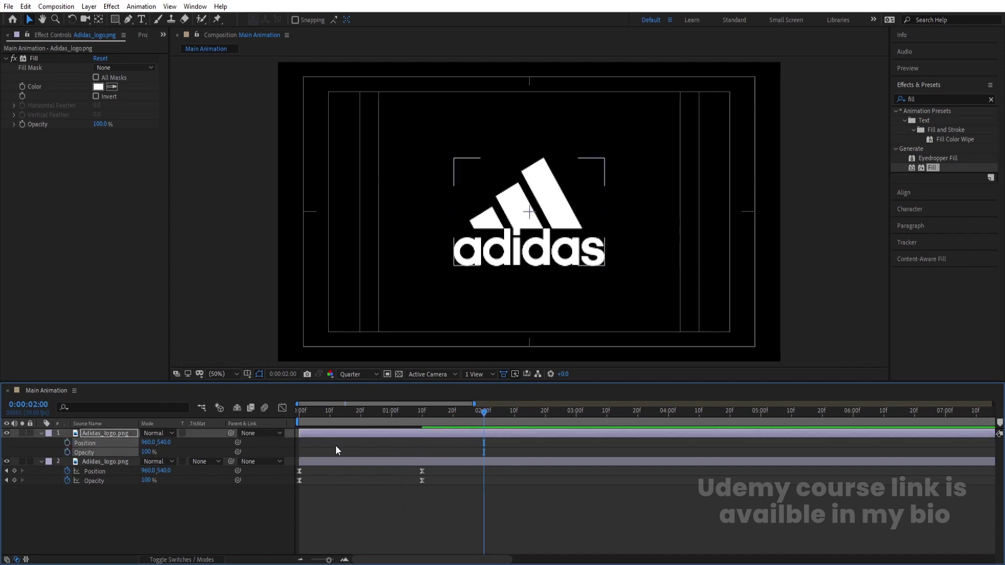
{"action": "key", "text": "u"}
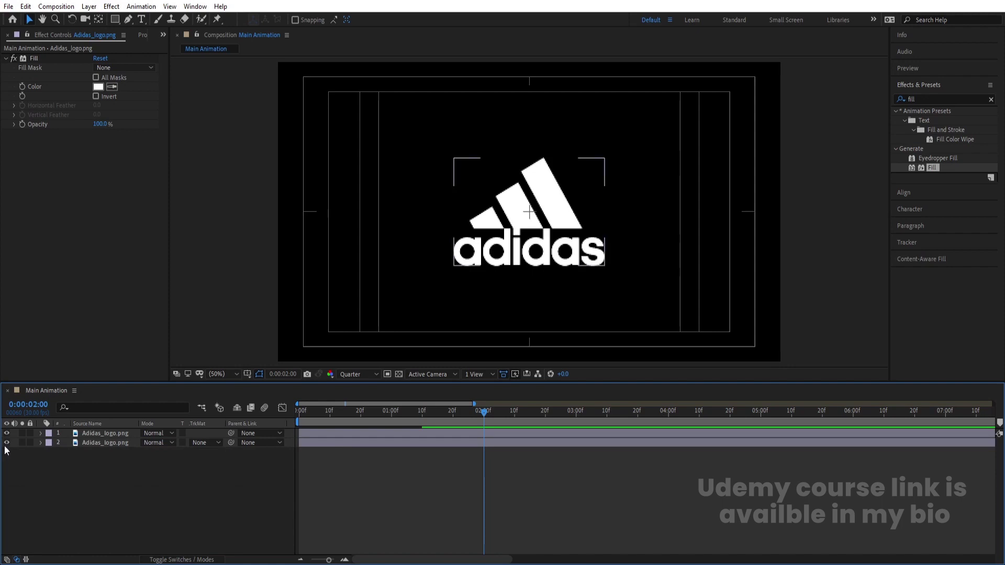
Pre-compose the upper logo copy as Logo with all attributes moved, hide the original Adidas_logo.png layer, and return to the first frame.
{"action": "left_click", "coordinate": [92, 434]}
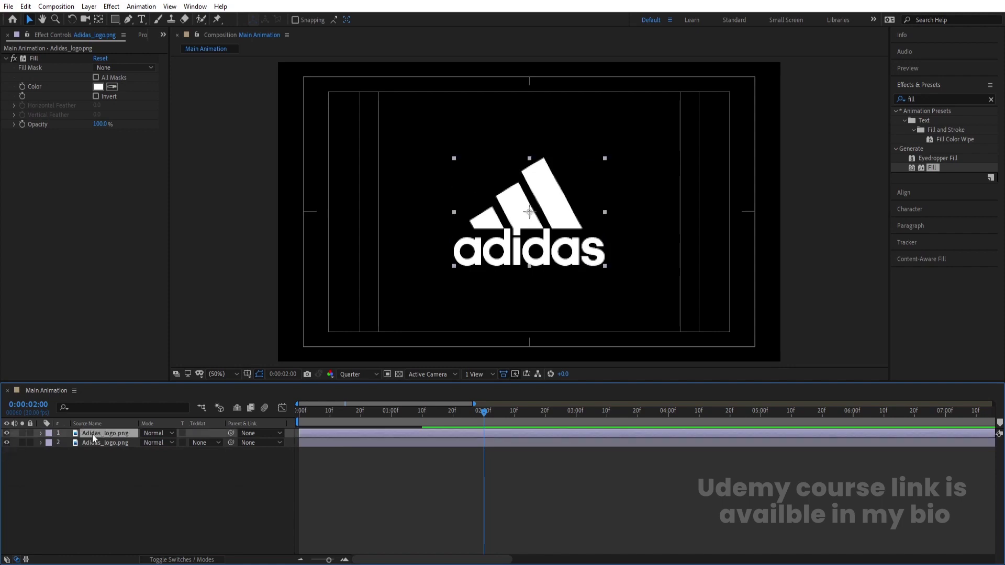
{"action": "key", "text": "ctrl+shift+c"}
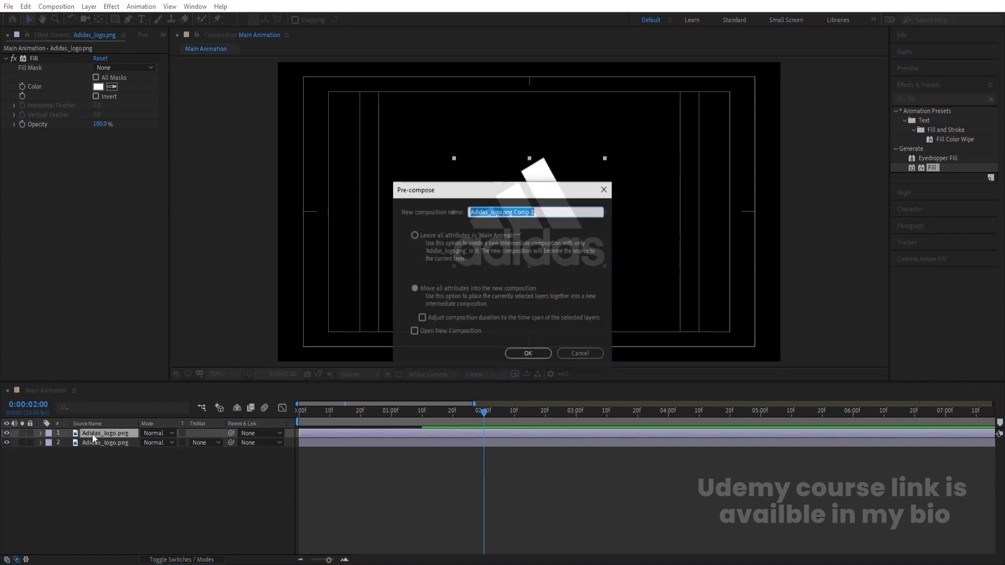
{"action": "type", "text": "Lgoo"}
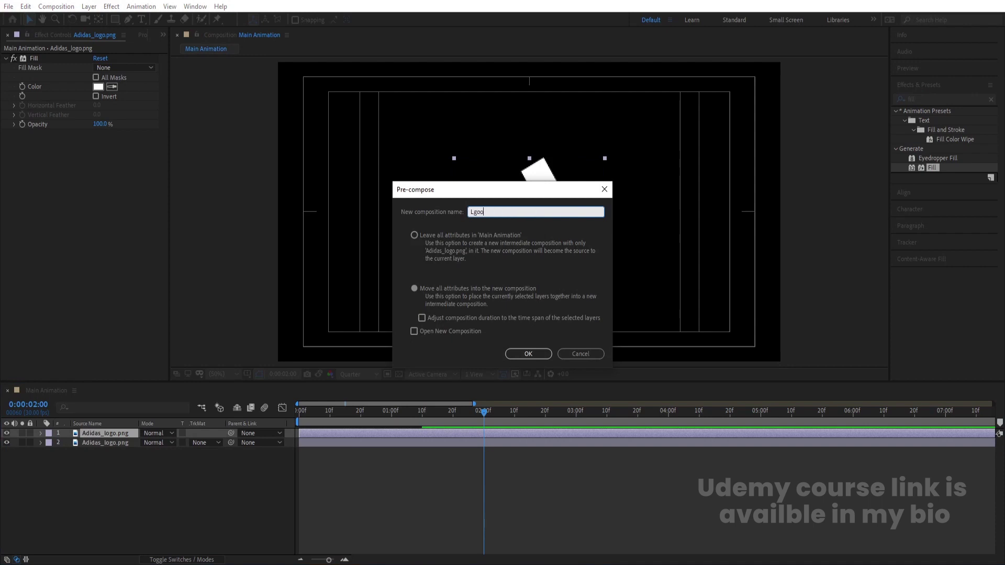
{"action": "key", "text": "ctrl+a"}
{"action": "type", "text": "Logo"}
{"action": "key", "text": "Return"}
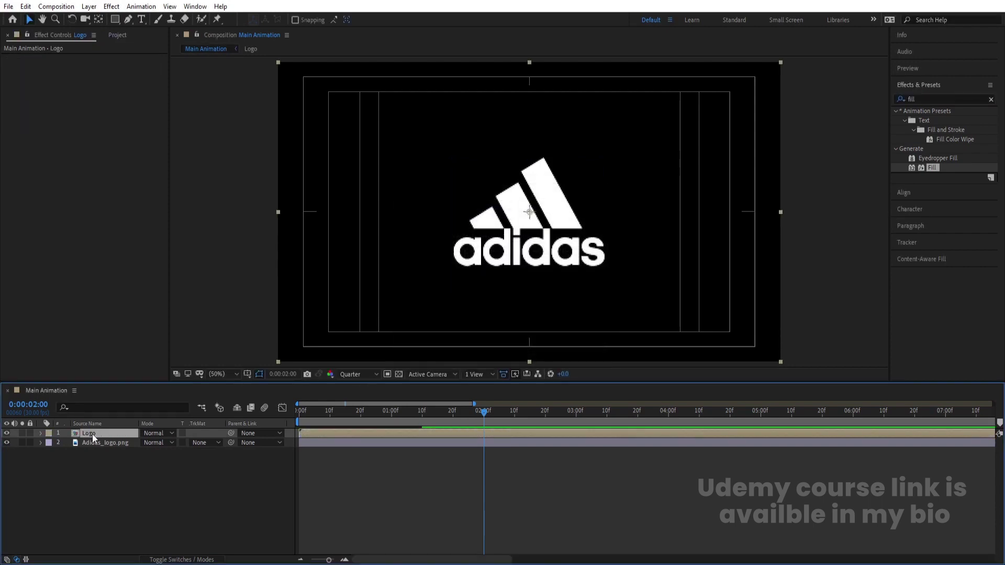
{"action": "left_click", "coordinate": [7, 442]}
{"action": "key", "text": "Home"}
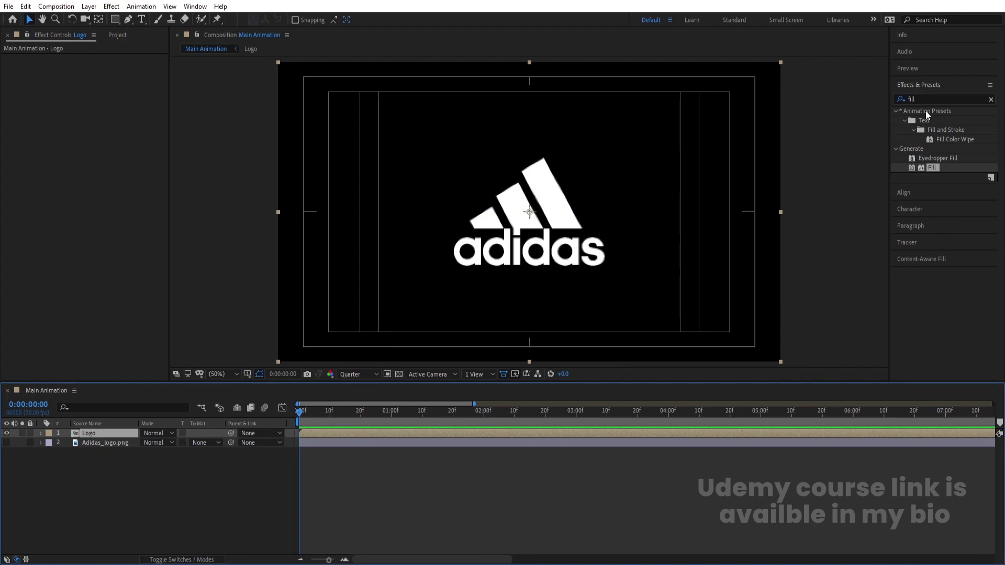
Preview the pre-composed Logo layer and return to the first frame.
{"action": "key", "text": "space"}
{"action": "key", "text": "space"}
{"action": "key", "text": "space"}
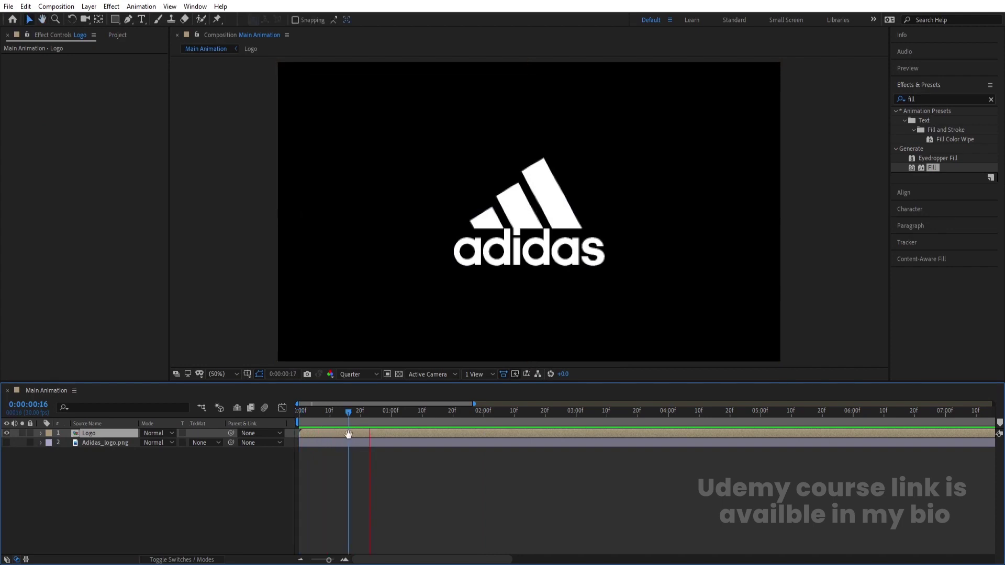
{"action": "left_click_drag", "start_coordinate": [349, 411], "coordinate": [300, 418]}
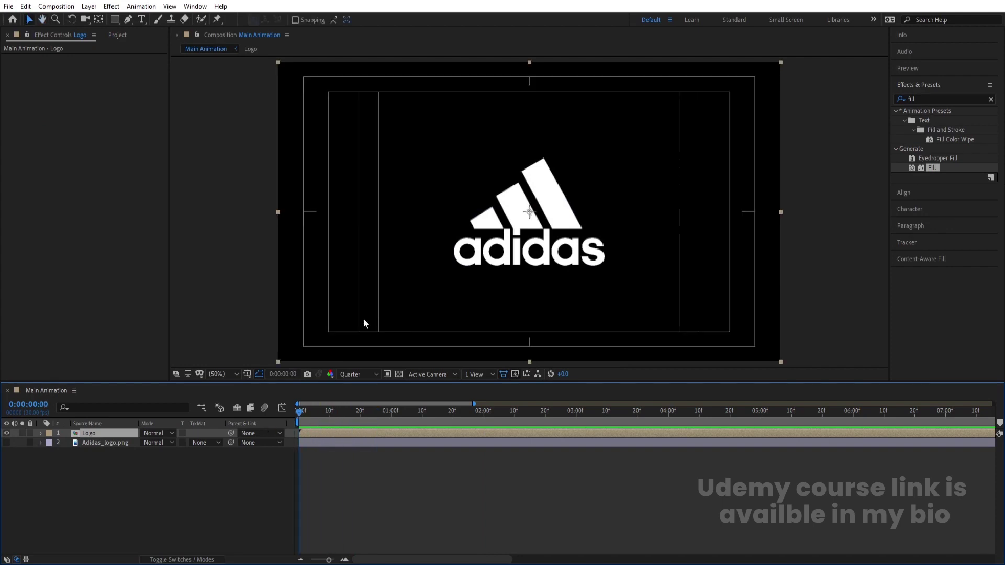
Apply the Shatter effect to the Logo layer and preview it from the first frame.
{"action": "left_click", "coordinate": [929, 97]}
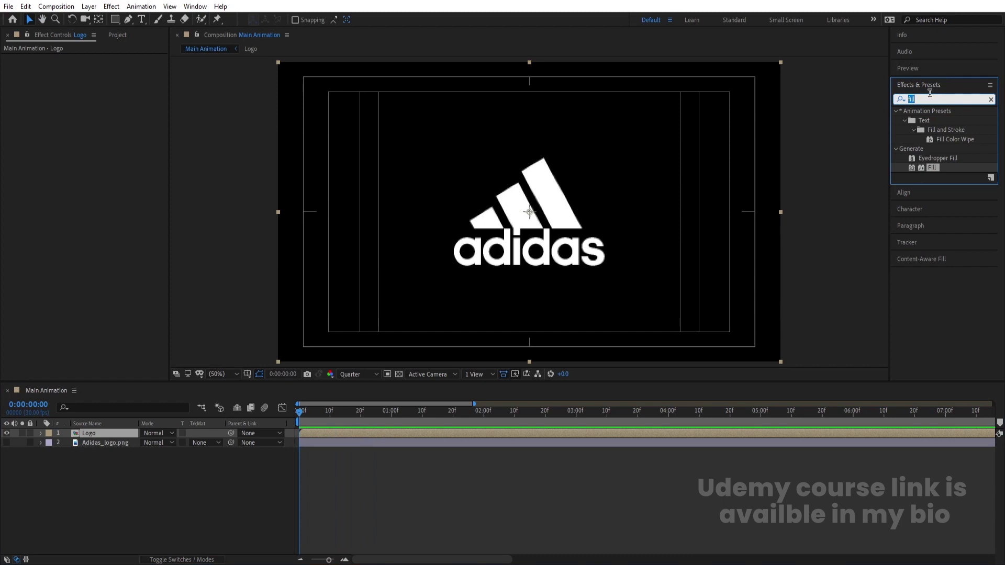
{"action": "type", "text": "shatt"}
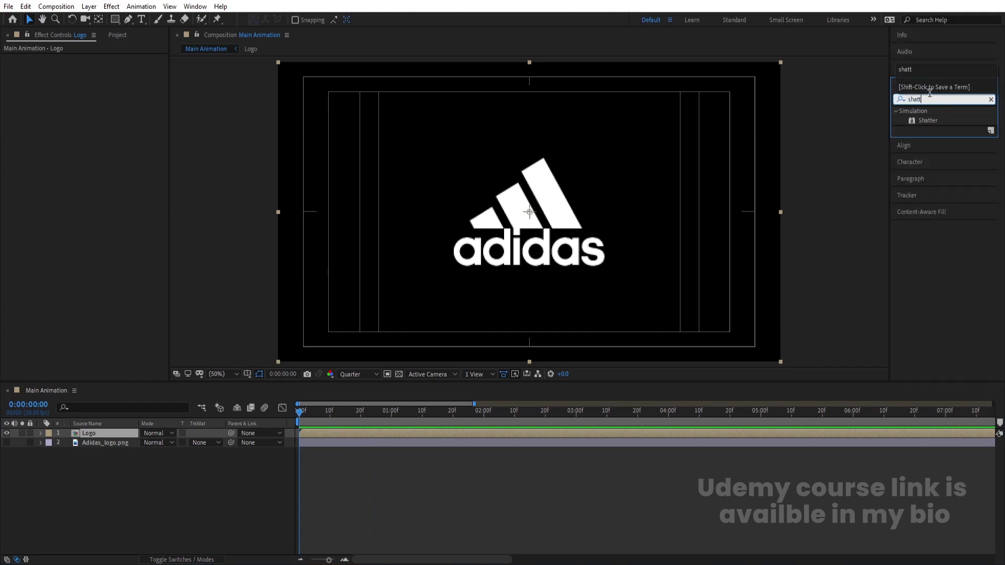
{"action": "double_click", "coordinate": [934, 121]}
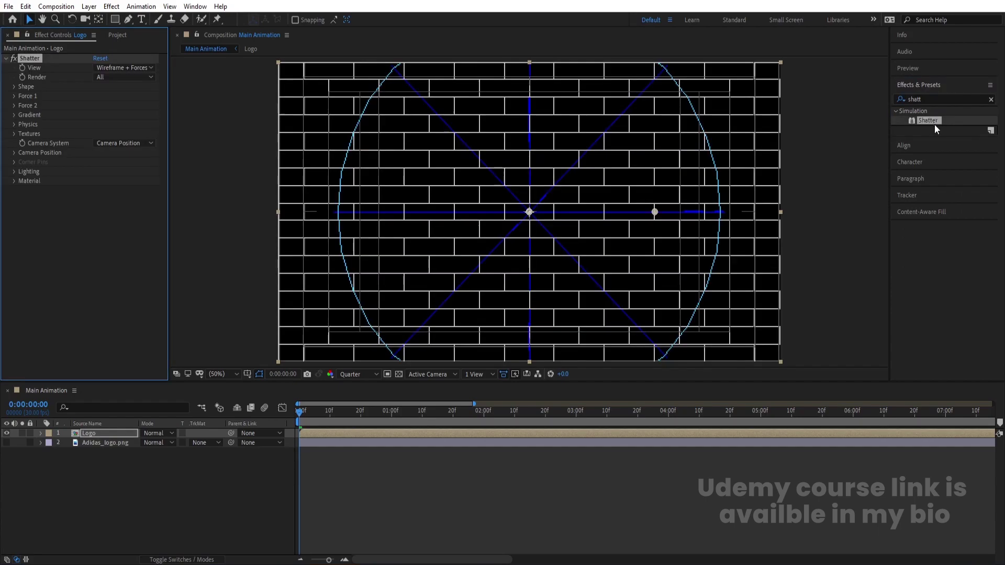
{"action": "key", "text": "space"}
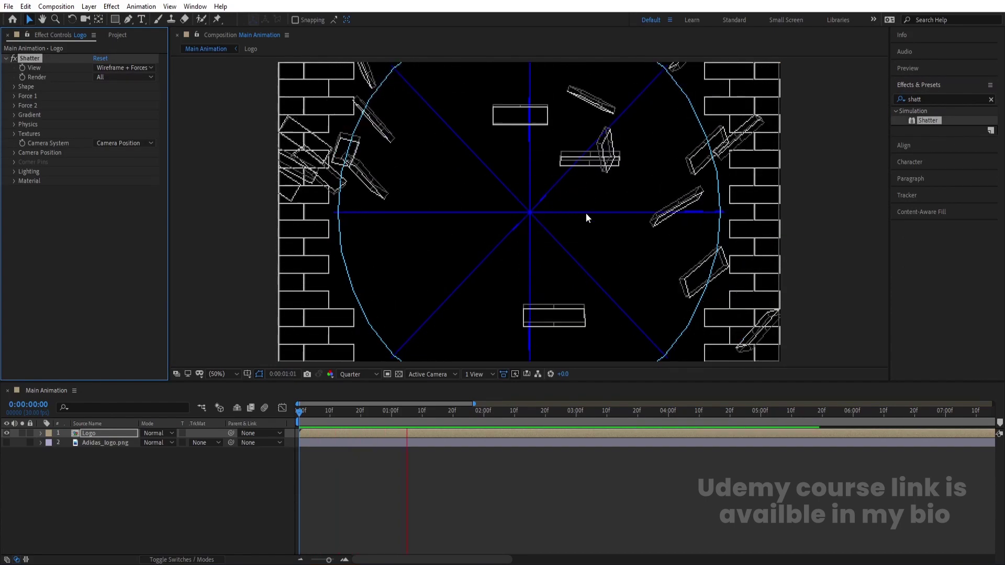
{"action": "left_click", "coordinate": [348, 398]}
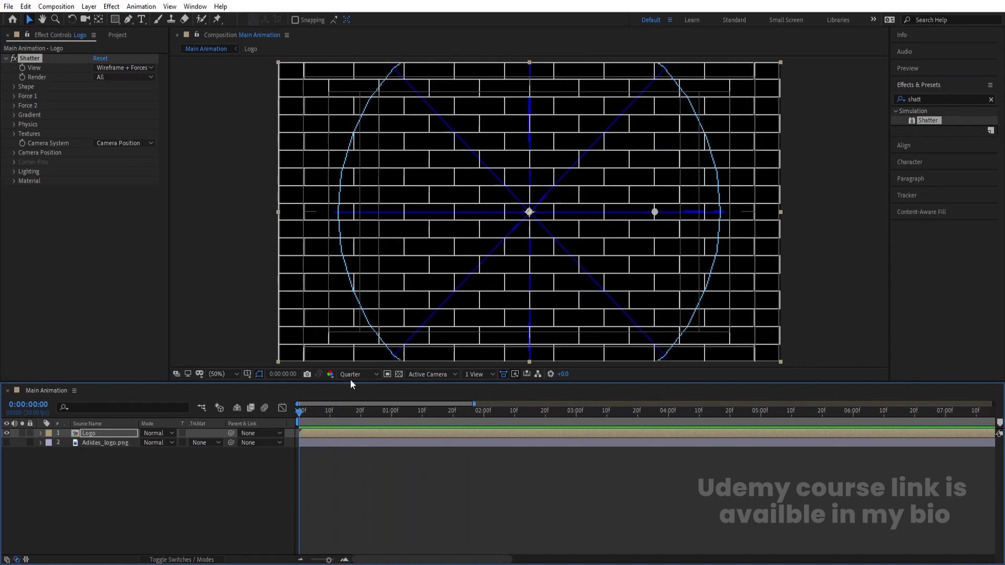
{"action": "key", "text": "space"}
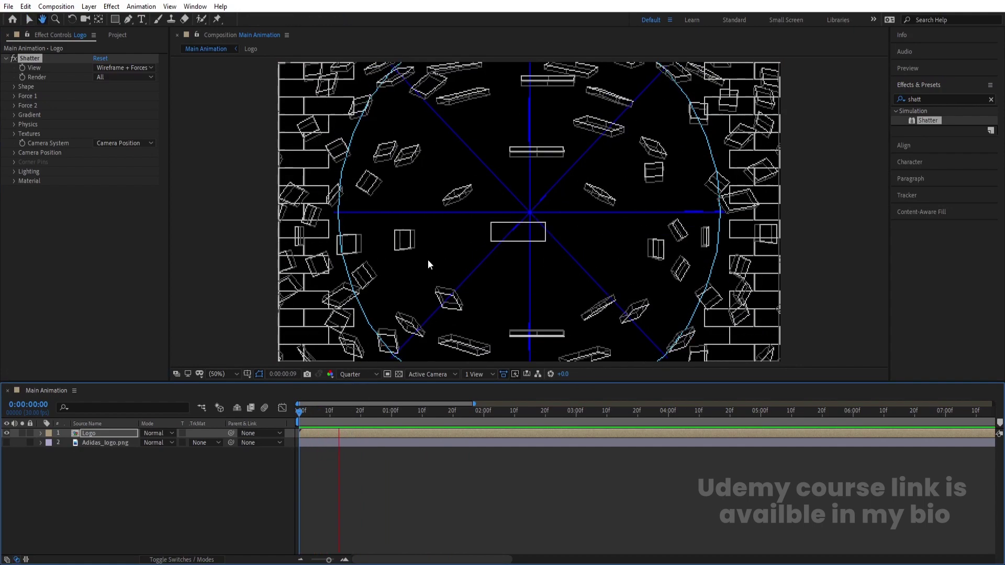
Set Shatter's View to Rendered and preview the logo breaking apart from the start of the composition.
{"action": "left_click", "coordinate": [40, 66]}
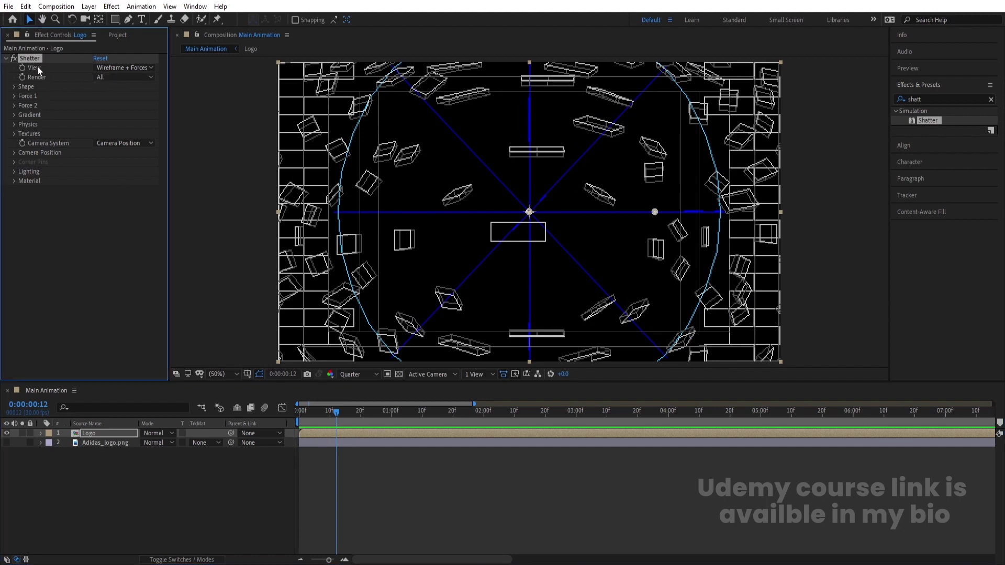
{"action": "left_click", "coordinate": [127, 68]}
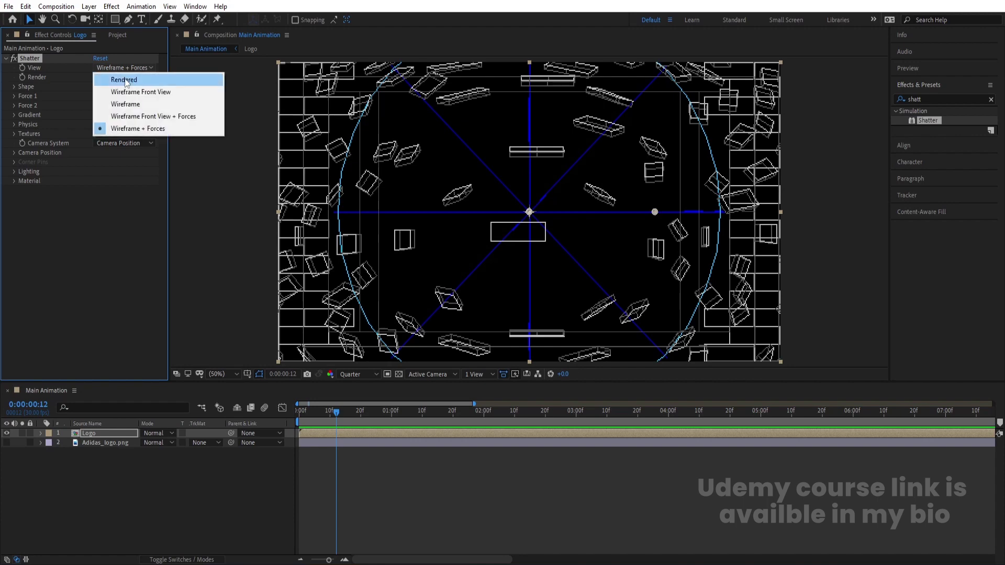
{"action": "left_click", "coordinate": [125, 81]}
{"action": "left_click_drag", "start_coordinate": [339, 414], "coordinate": [275, 425]}
{"action": "key", "text": "space"}
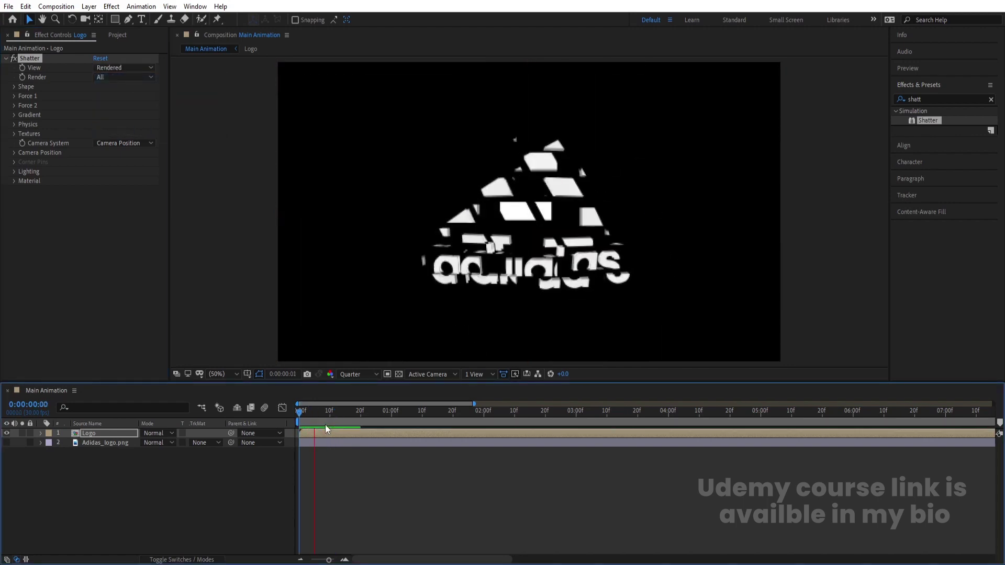
{"action": "key", "text": "space"}
{"action": "left_click_drag", "start_coordinate": [419, 412], "coordinate": [306, 416]}
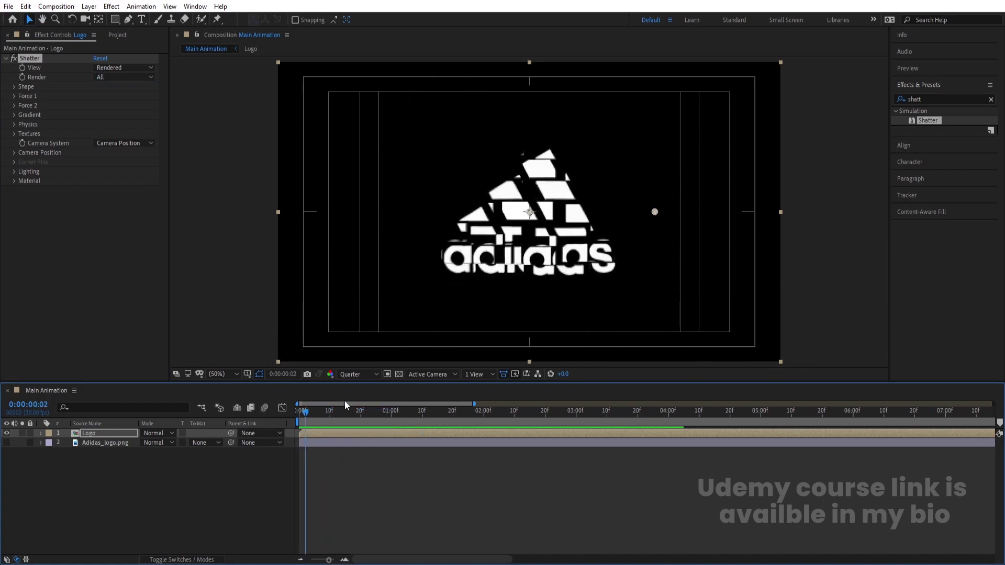
{"action": "key", "text": "space"}
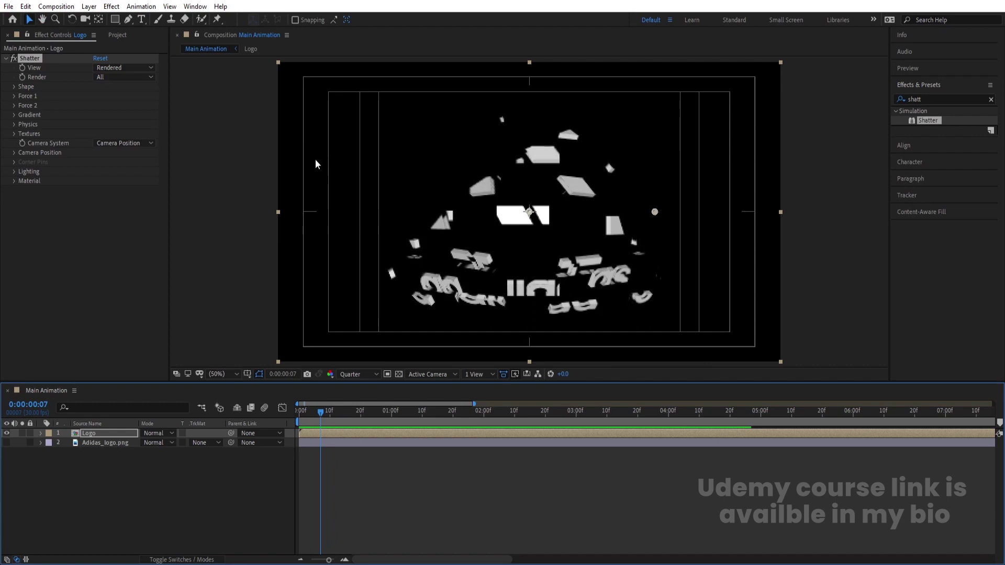
Set Shatter's Shape pattern to Glass and check the shards at 0:00:00:04.
{"action": "left_click", "coordinate": [14, 87]}
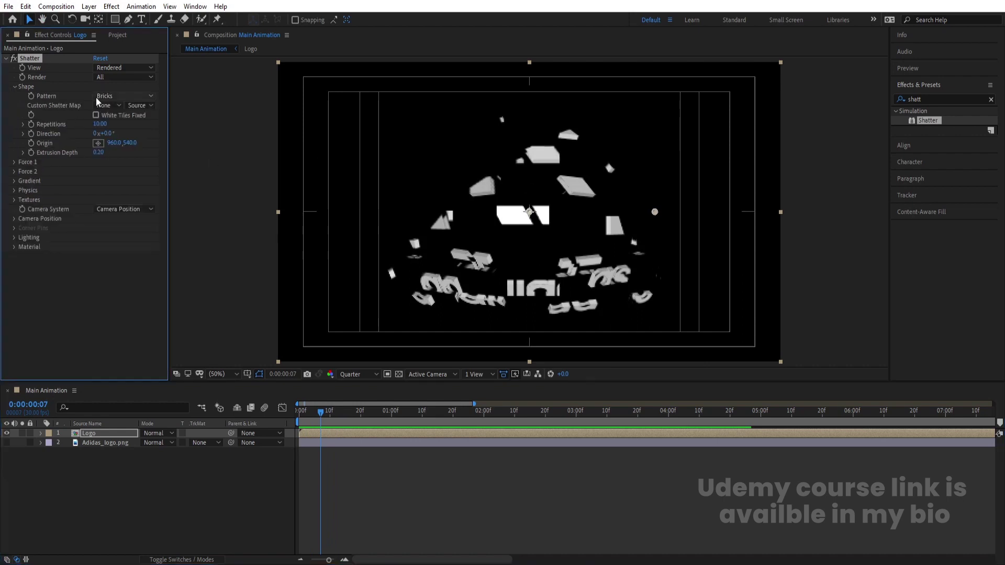
{"action": "left_click", "coordinate": [110, 96]}
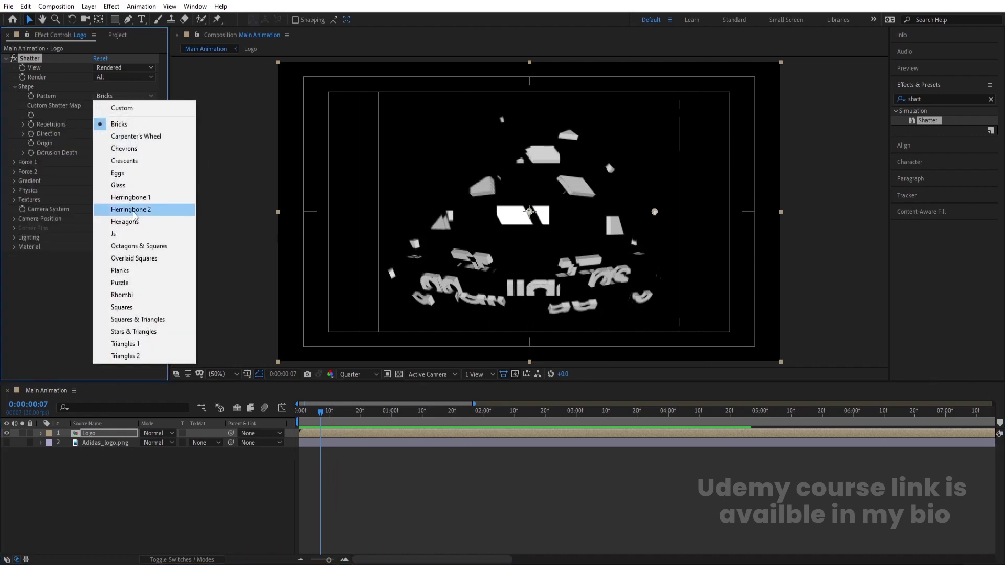
{"action": "left_click", "coordinate": [131, 190]}
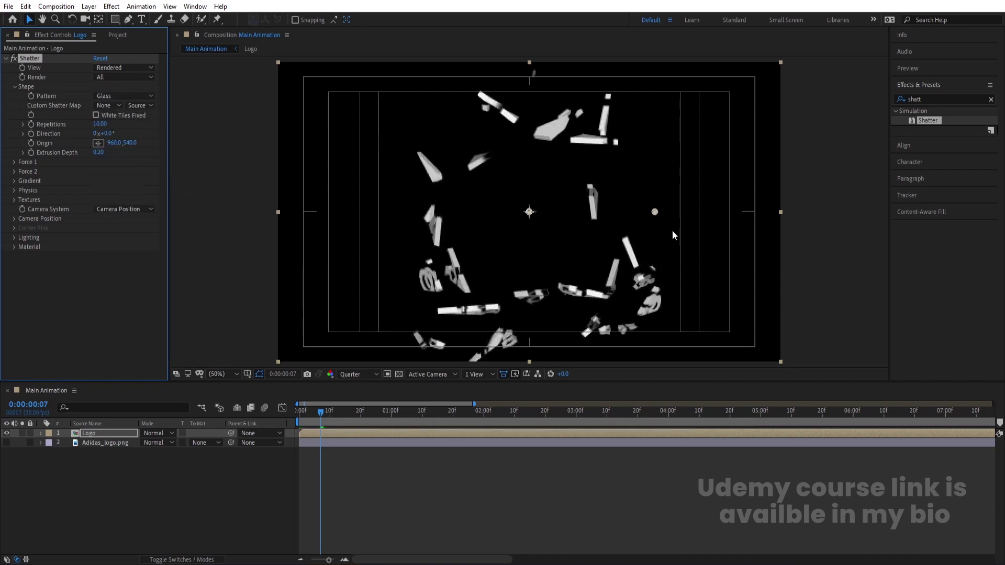
{"action": "mouse_move", "coordinate": [315, 418]}
{"action": "left_mouse_down"}
{"action": "mouse_move", "coordinate": [372, 416]}
{"action": "mouse_move", "coordinate": [312, 420]}
{"action": "left_mouse_up"}
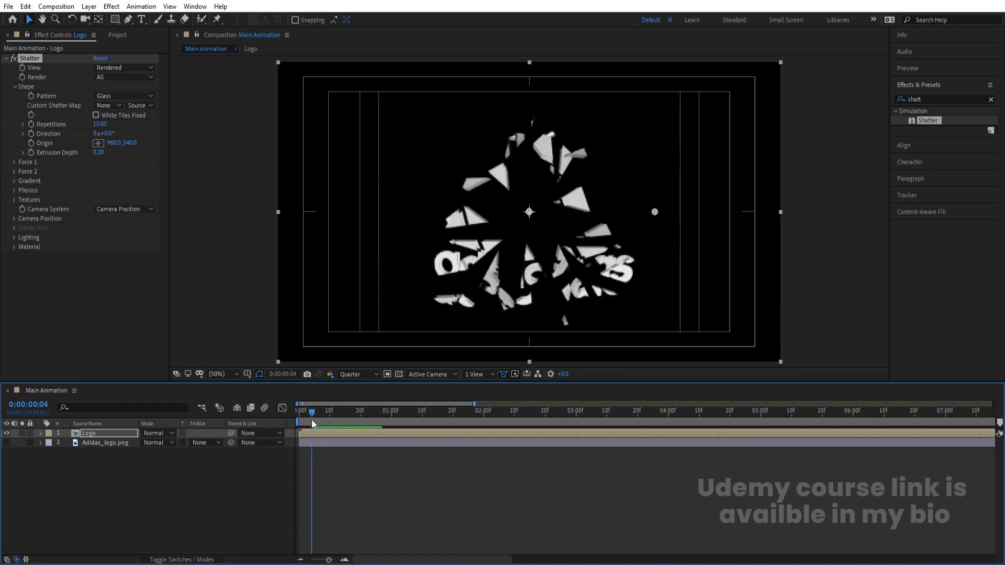
{"action": "left_click", "coordinate": [113, 96]}
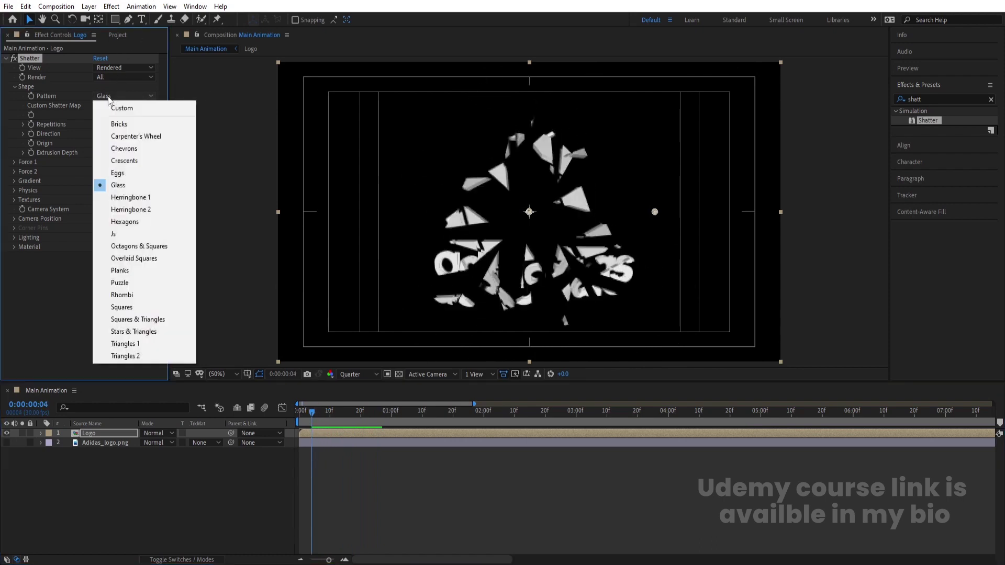
{"action": "left_click", "coordinate": [53, 126]}
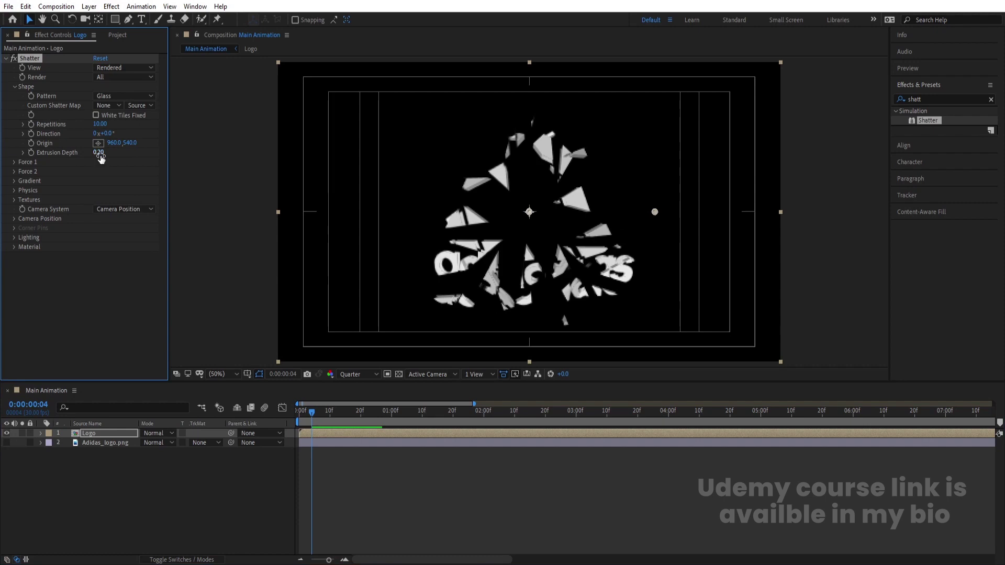
Set Shatter's Extrusion Depth to 0.00 and its Repetitions to 200.
{"action": "left_click_drag", "start_coordinate": [101, 158], "coordinate": [89, 158]}
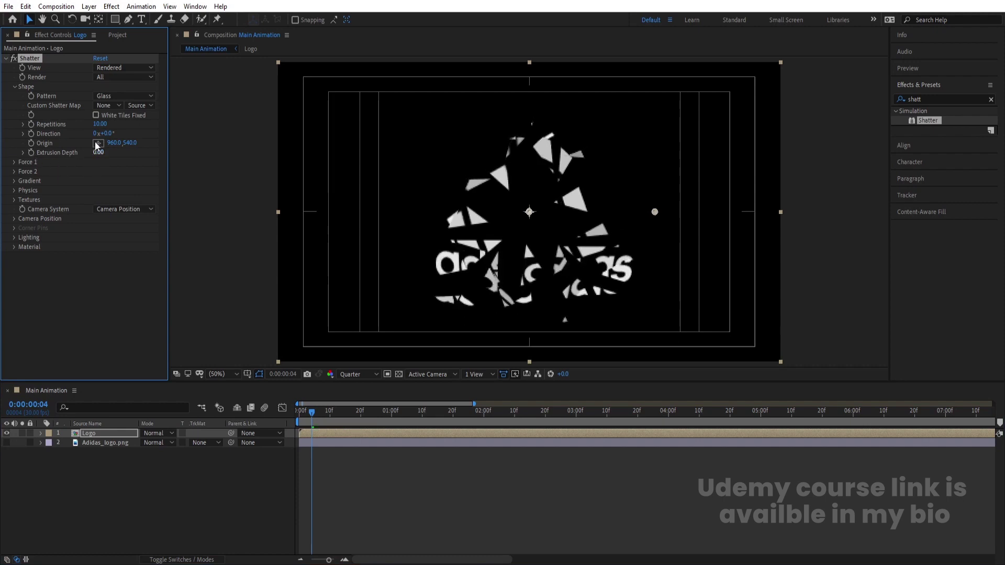
{"action": "left_click", "coordinate": [98, 124]}
{"action": "type", "text": "200"}
{"action": "key", "text": "Return"}
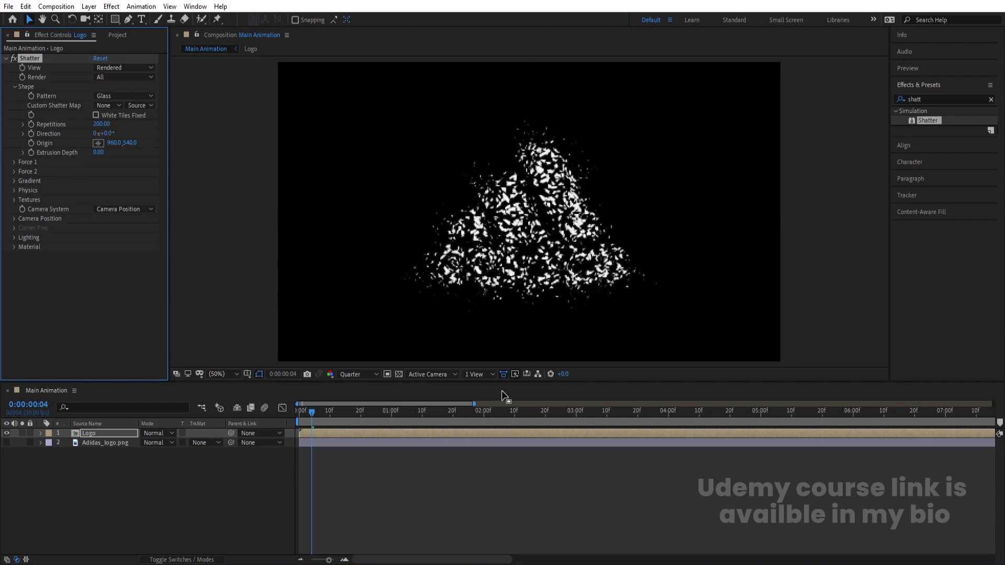
Preview the finely shattered logo from the first frame a few times, finishing back at 0:00:00:00.
{"action": "left_click_drag", "start_coordinate": [502, 402], "coordinate": [281, 410]}
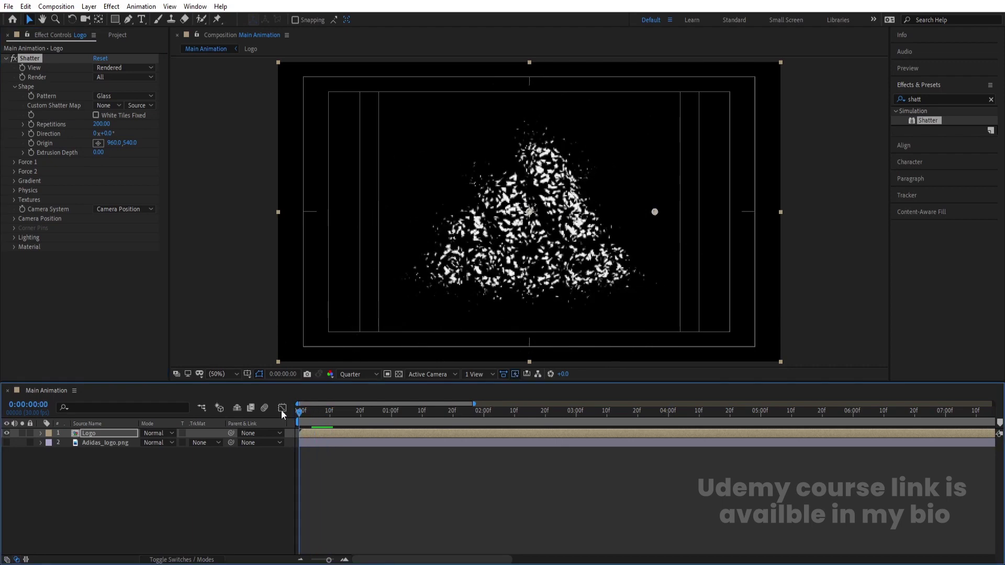
{"action": "key", "text": "space"}
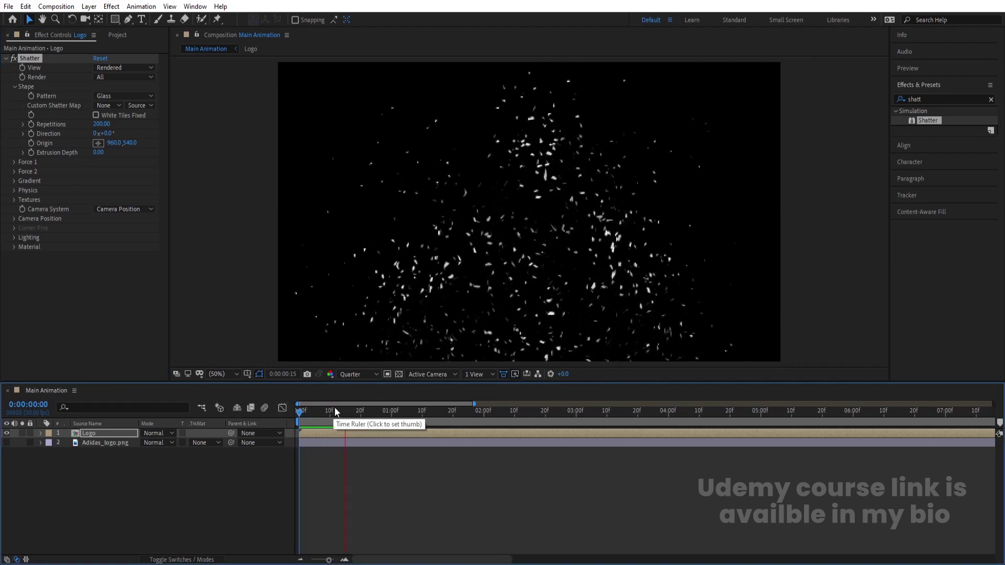
{"action": "key", "text": "space"}
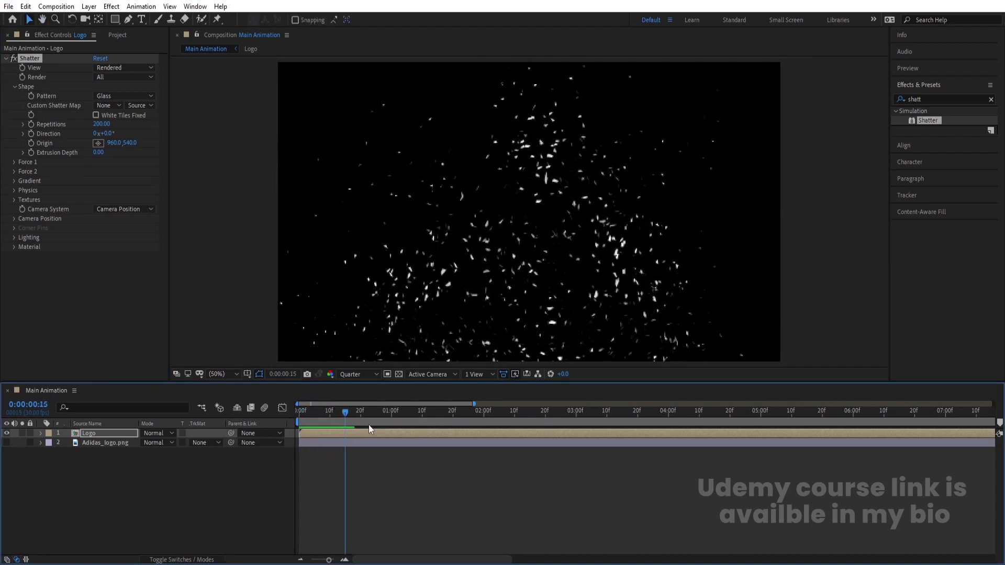
{"action": "key", "text": "space"}
{"action": "key", "text": "space"}
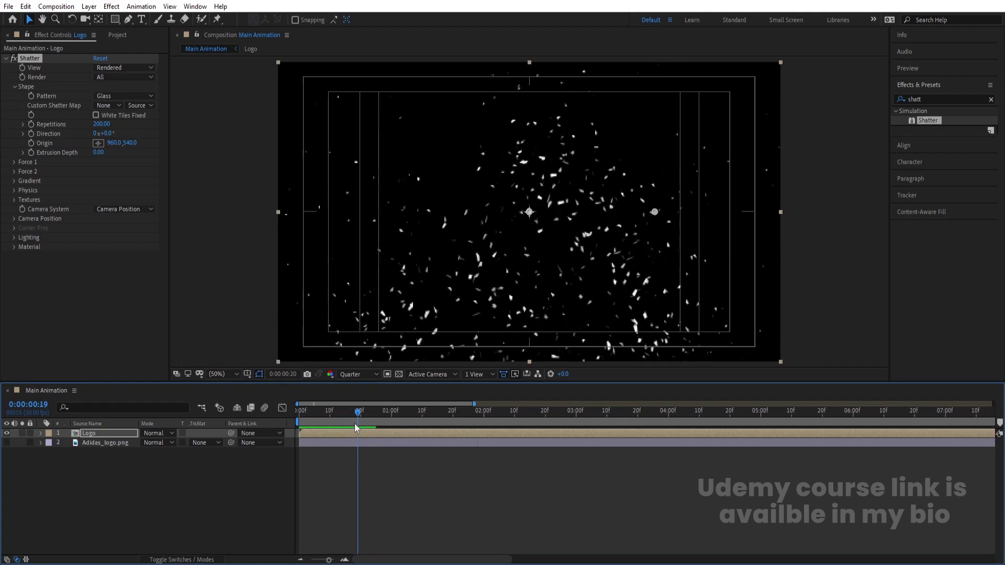
{"action": "left_click_drag", "start_coordinate": [358, 413], "coordinate": [281, 419]}
{"action": "key", "text": "space"}
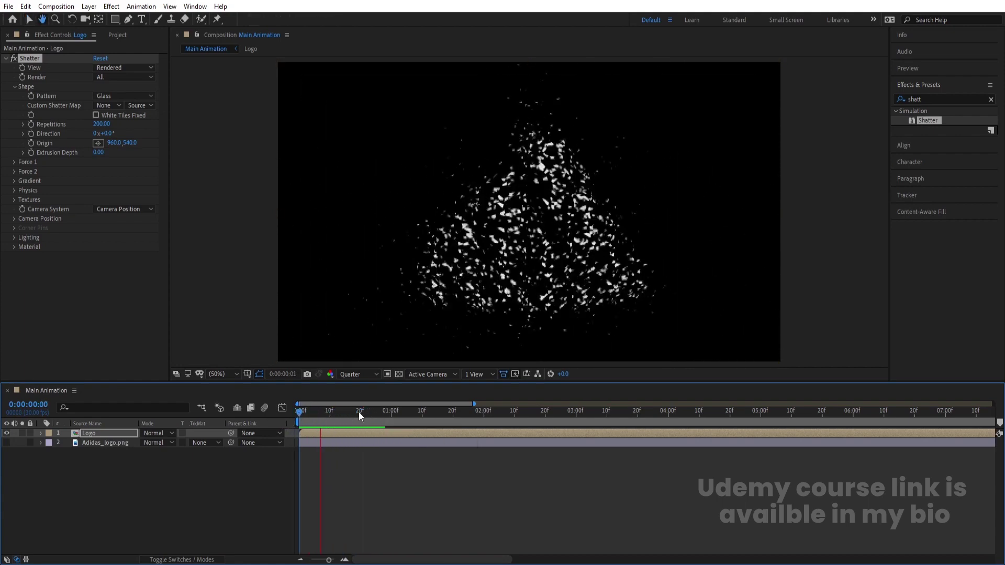
{"action": "key", "text": "space"}
{"action": "key", "text": "space"}
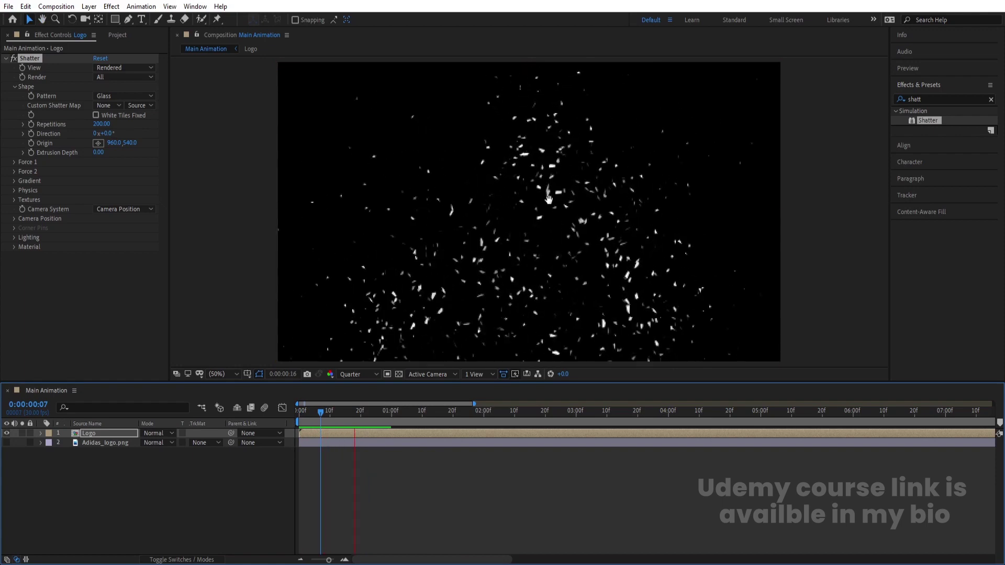
{"action": "key", "text": "space"}
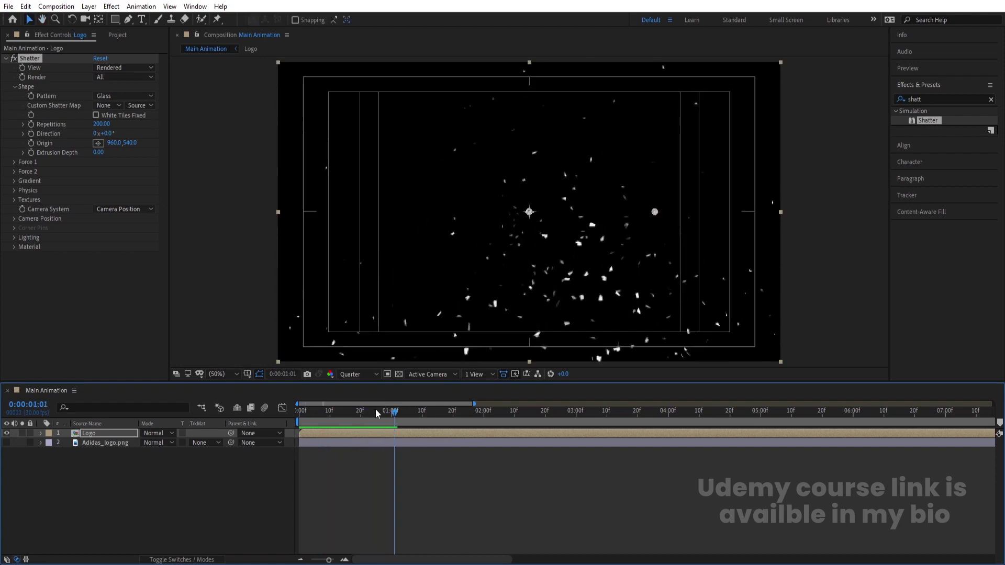
{"action": "left_click_drag", "start_coordinate": [376, 409], "coordinate": [300, 423]}
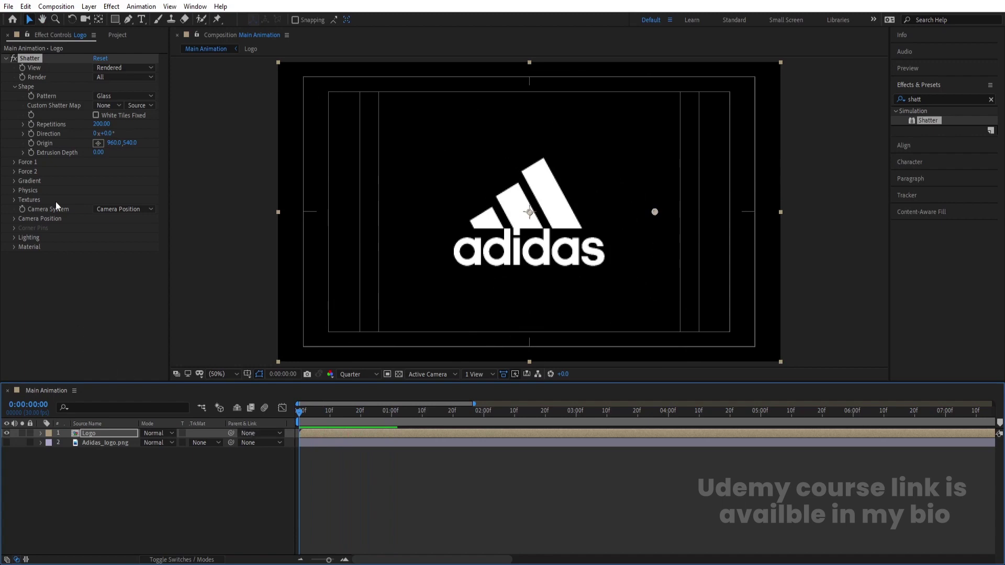
Set the Radius of Shatter's Force 1 to 0.10, preview the smaller break, and return to the first frame.
{"action": "left_click", "coordinate": [14, 162]}
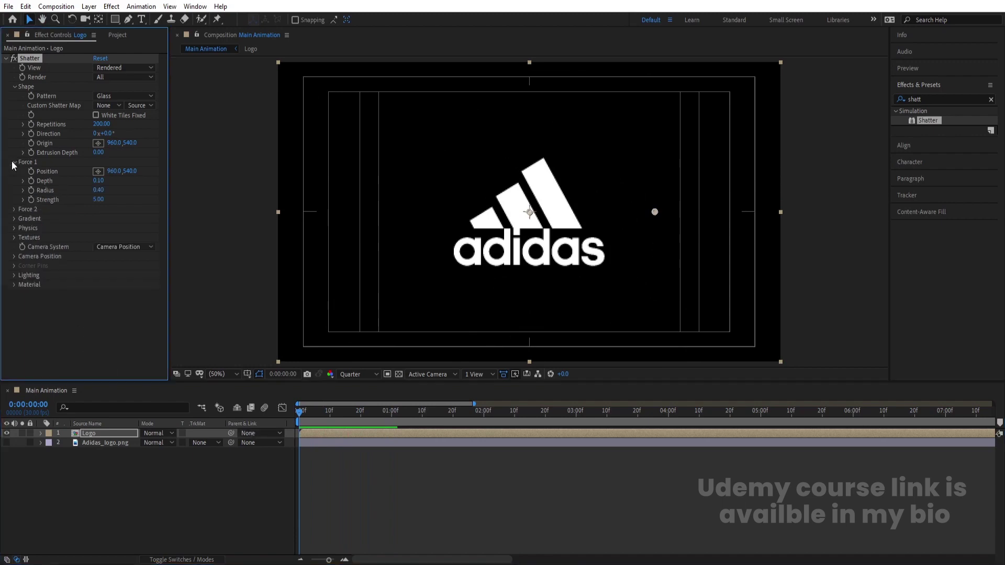
{"action": "key", "text": "space"}
{"action": "key", "text": "space"}
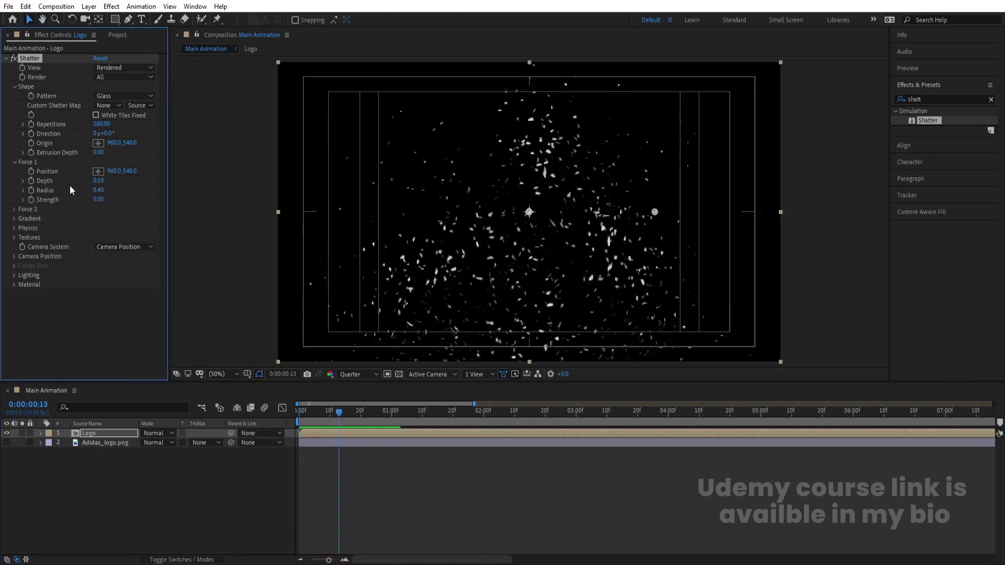
{"action": "key", "text": "minus"}
{"action": "key", "text": "Num_Lock"}
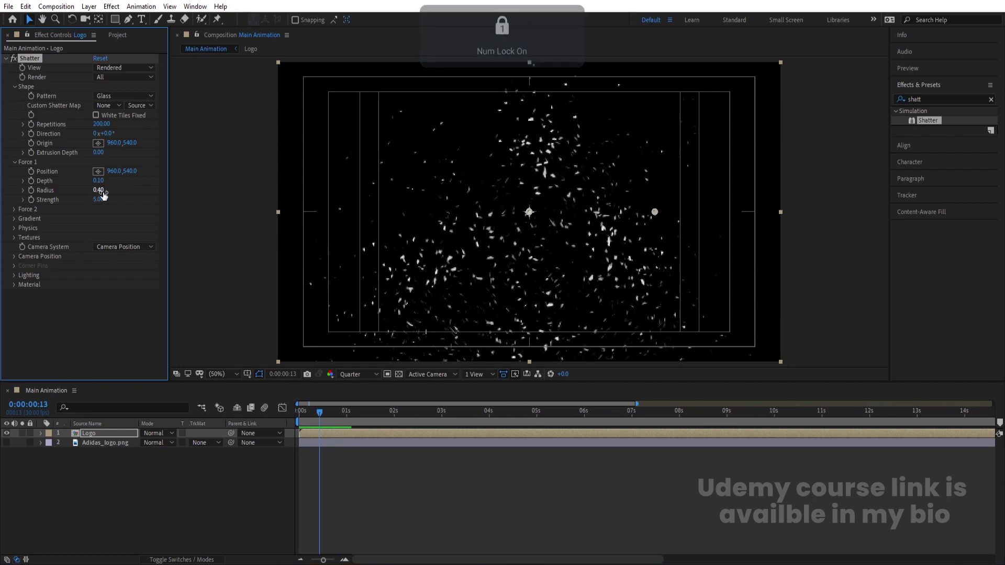
{"action": "left_click", "coordinate": [102, 192]}
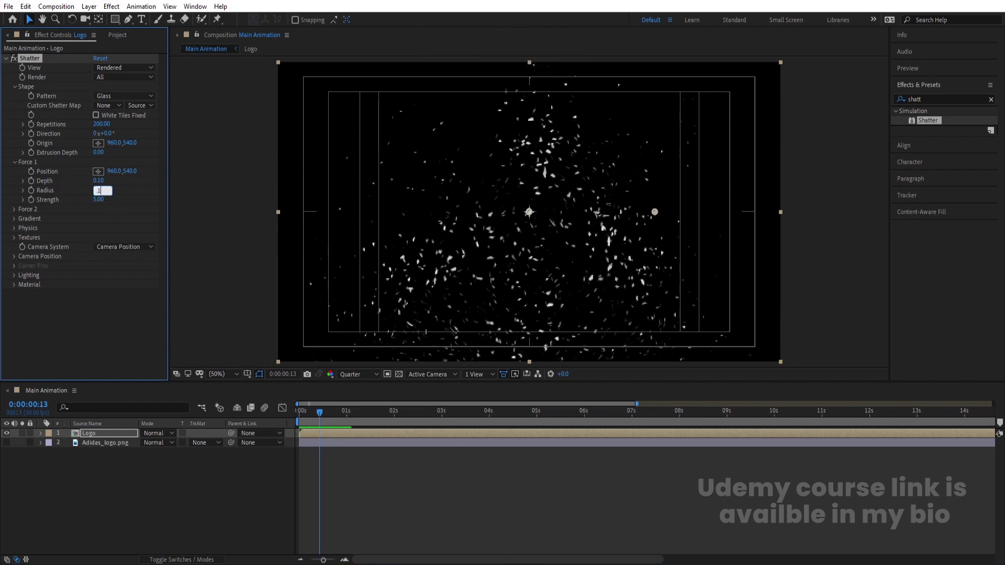
{"action": "key", "text": "Return"}
{"action": "key", "text": "space"}
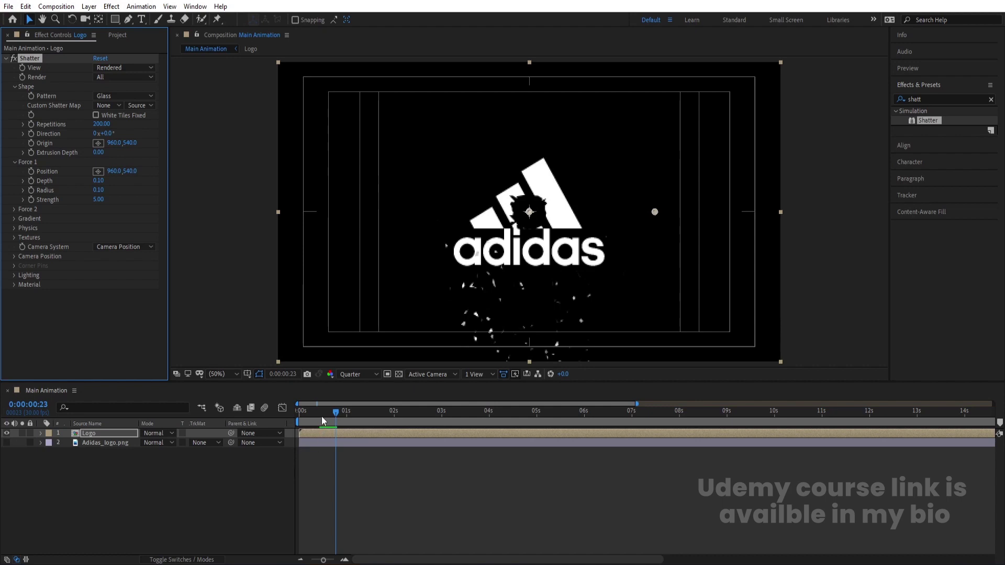
{"action": "left_click_drag", "start_coordinate": [323, 420], "coordinate": [212, 431]}
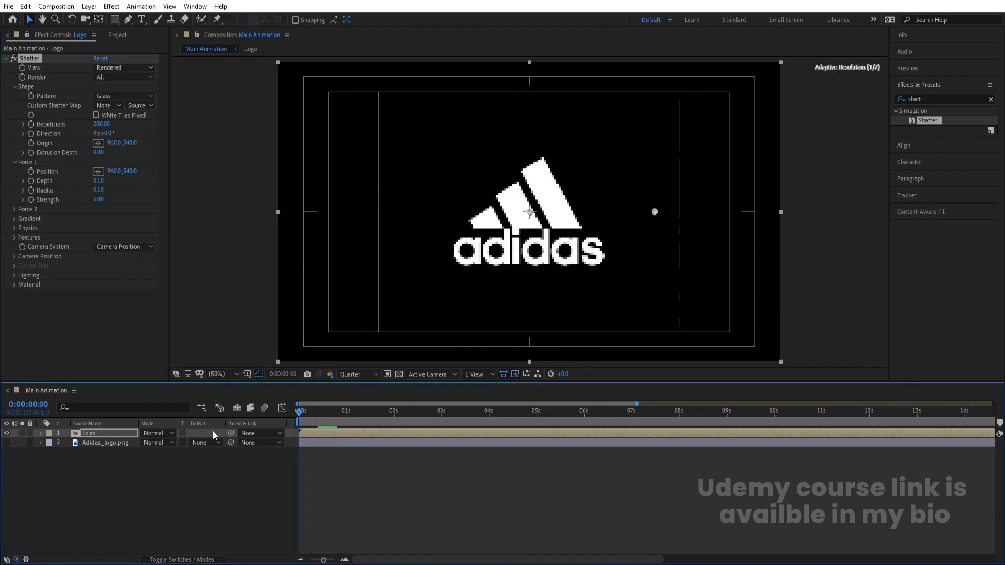
Try different Force 1 positions across the logo, ending at about 995, 582, and check the break at 0:00:00:03.
{"action": "left_click", "coordinate": [50, 168]}
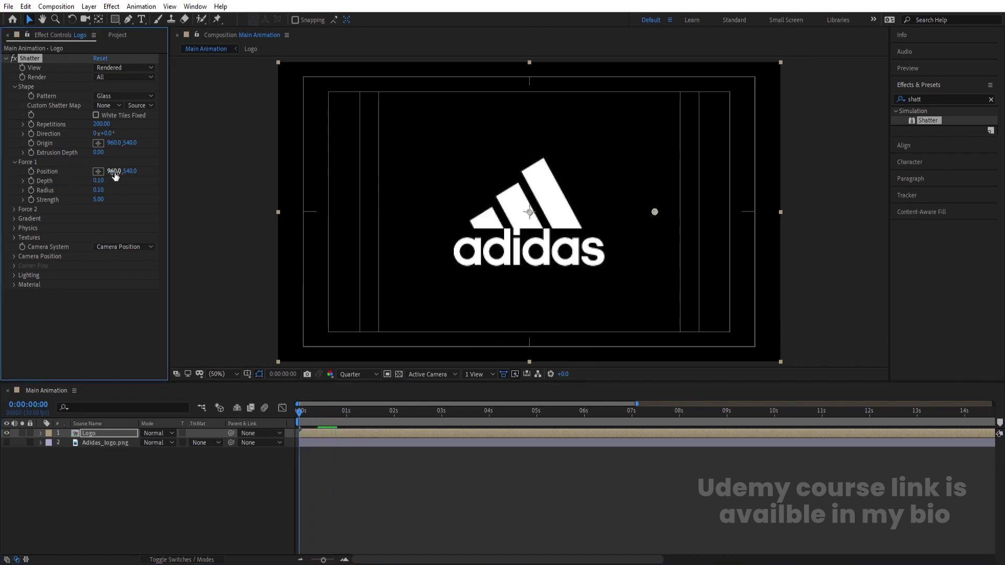
{"action": "left_click_drag", "start_coordinate": [115, 175], "coordinate": [2, 187]}
{"action": "left_click_drag", "start_coordinate": [129, 171], "coordinate": [148, 171]}
{"action": "left_click_drag", "start_coordinate": [464, 222], "coordinate": [510, 232]}
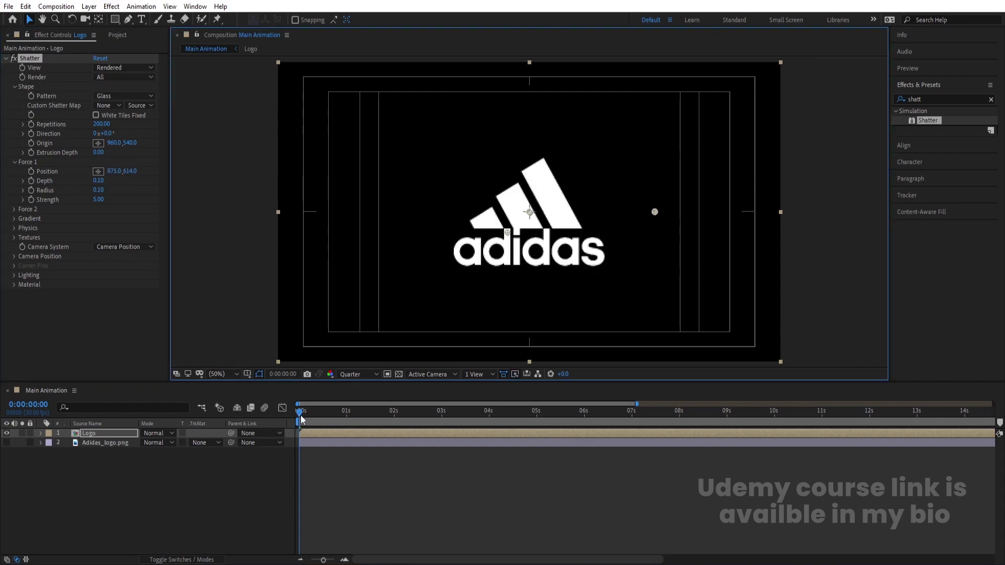
{"action": "left_click_drag", "start_coordinate": [301, 418], "coordinate": [303, 417]}
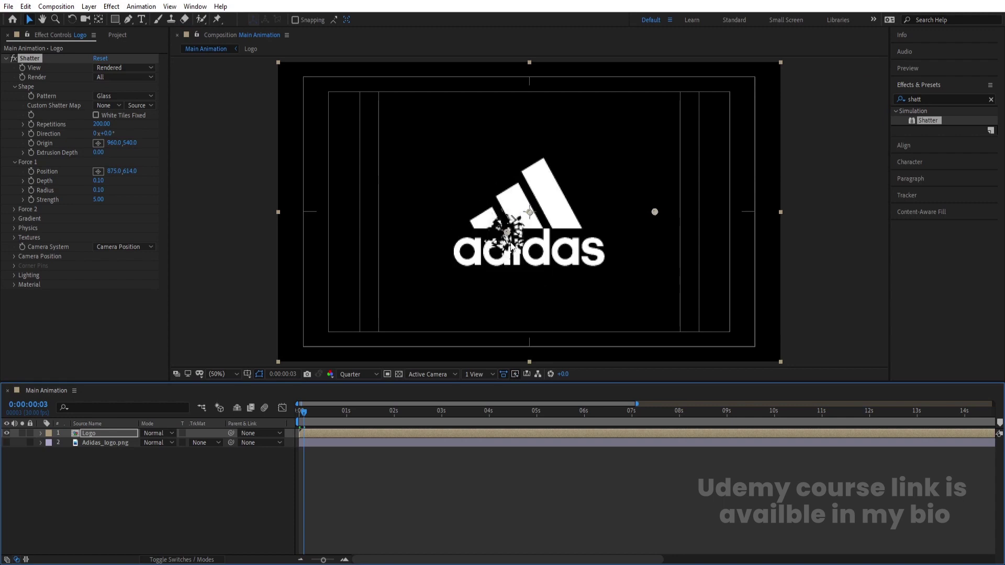
{"action": "left_click_drag", "start_coordinate": [507, 236], "coordinate": [538, 228]}
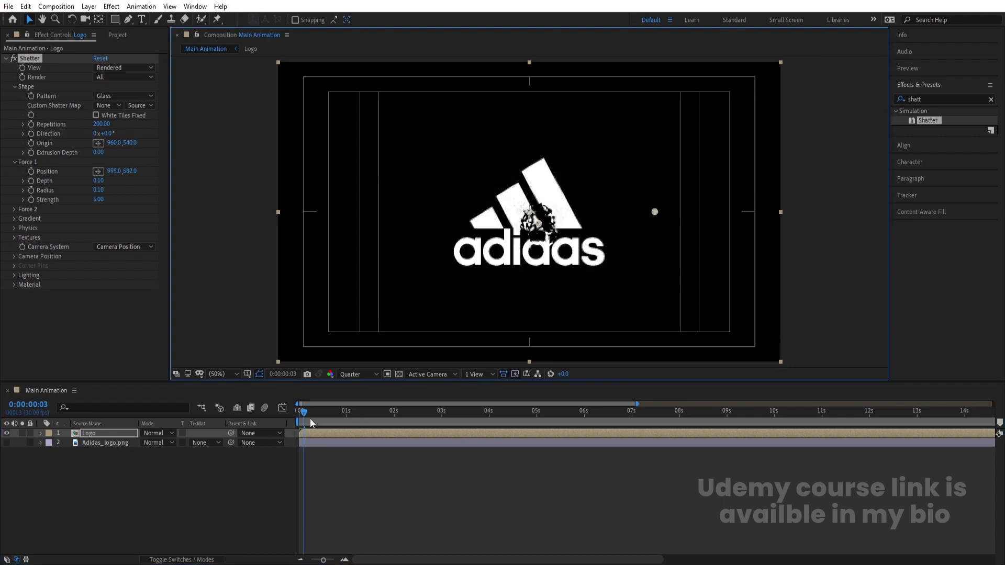
At the first frame, move Force 1 to about 687, 484, start keyframing its Position, and show the keyframe in the timeline.
{"action": "left_click_drag", "start_coordinate": [310, 423], "coordinate": [258, 425]}
{"action": "left_click_drag", "start_coordinate": [540, 223], "coordinate": [459, 197]}
{"action": "left_click", "coordinate": [33, 171]}
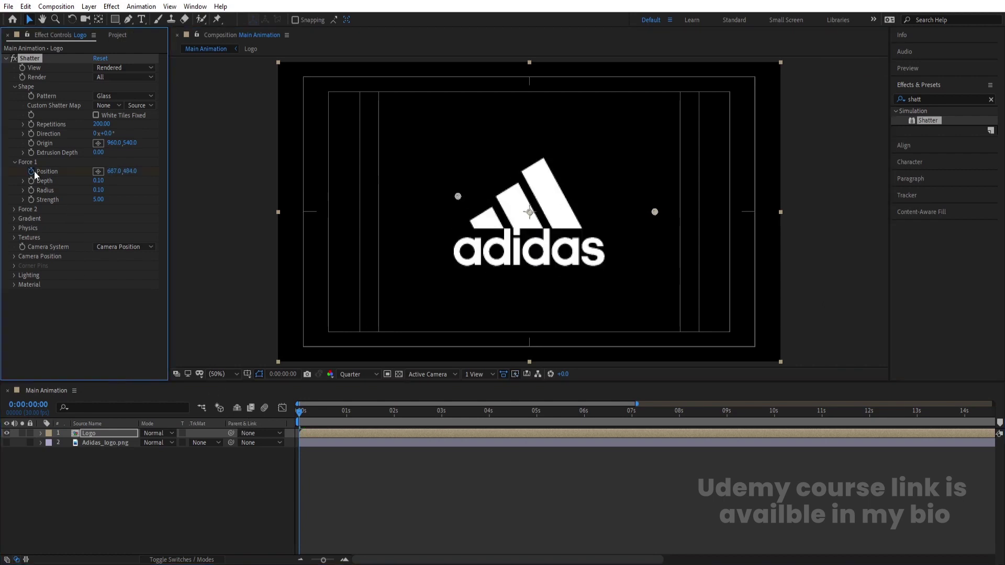
{"action": "key", "text": "u"}
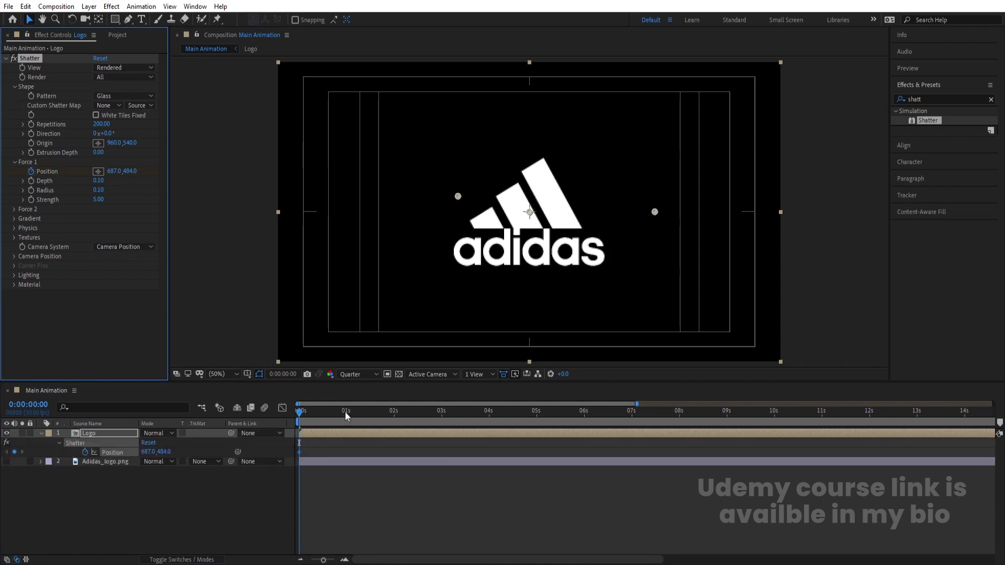
Keyframe the Force 1 Position at about 1113, 382 at 0:00:01:00 and about 663, 596 at 0:00:02:00.
{"action": "left_click", "coordinate": [346, 412]}
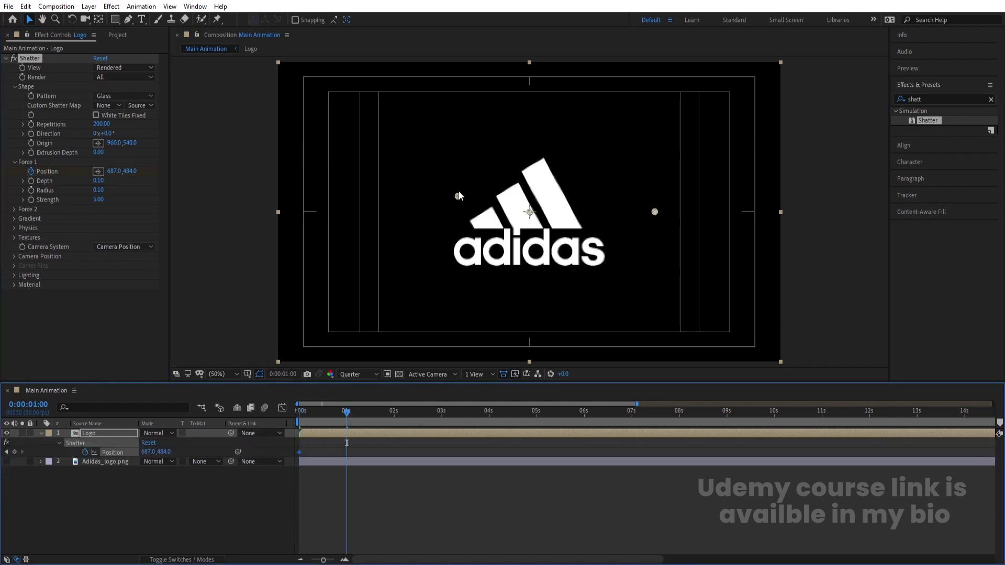
{"action": "left_click", "coordinate": [459, 193]}
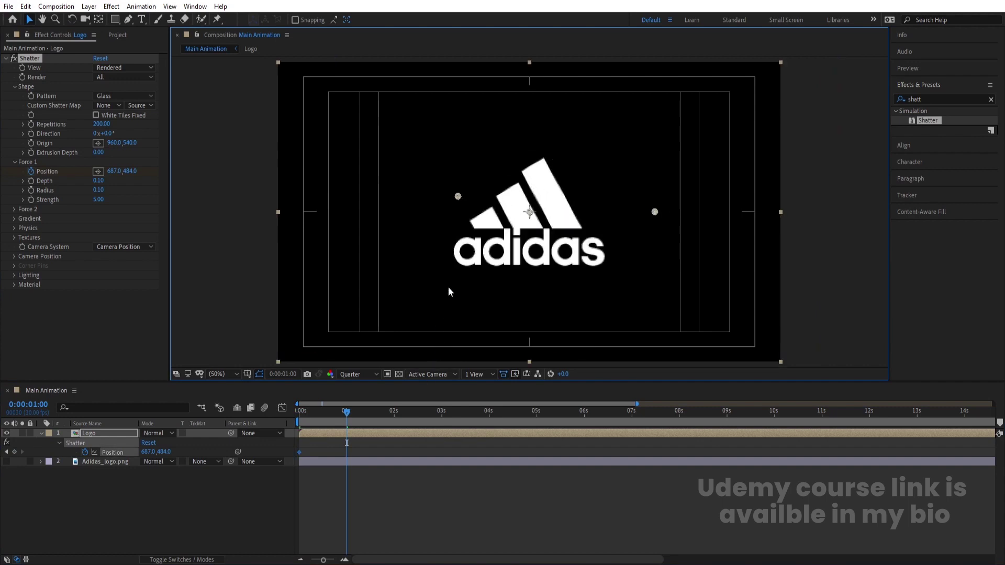
{"action": "left_click_drag", "start_coordinate": [458, 197], "coordinate": [569, 169]}
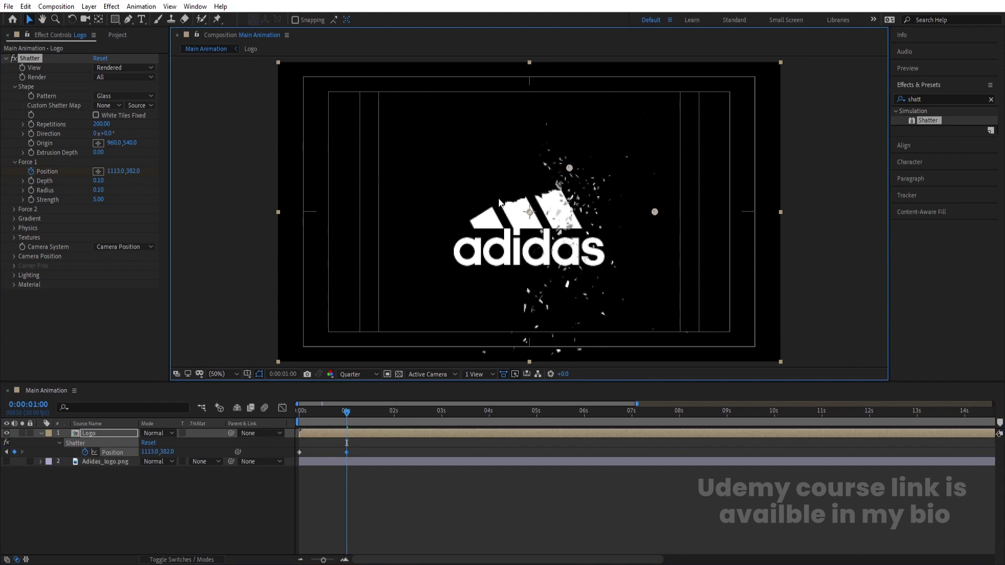
{"action": "left_click", "coordinate": [395, 414]}
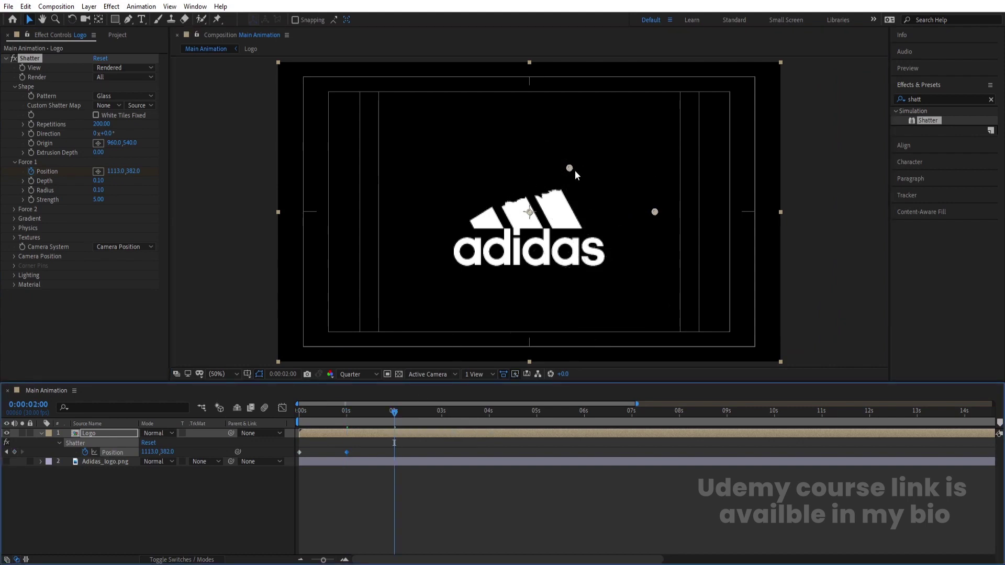
{"action": "left_click_drag", "start_coordinate": [570, 169], "coordinate": [447, 230]}
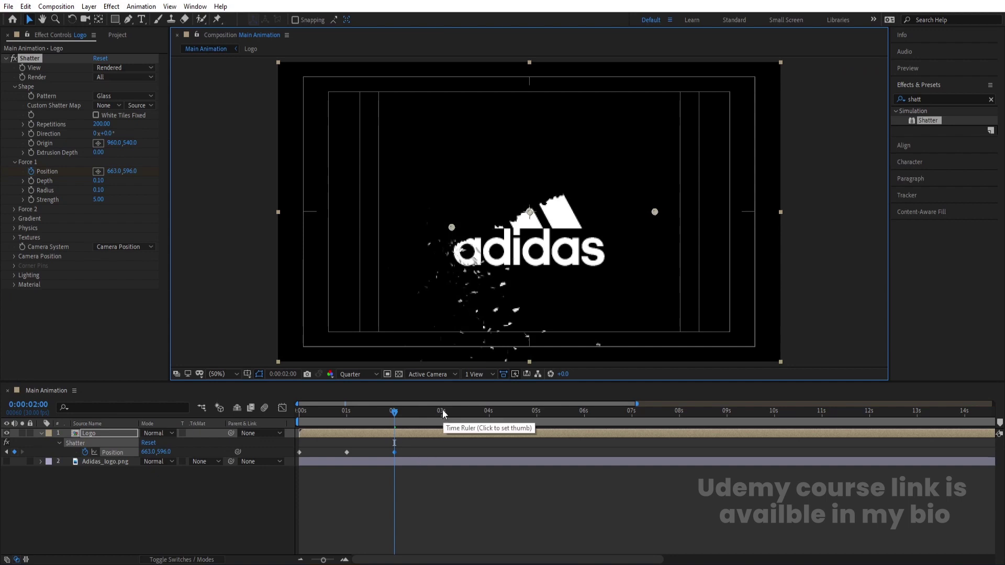
Keyframe the Force 1 Position at 0:00:03:01, check the shards, and refine it to about 1201, 516.
{"action": "left_click", "coordinate": [443, 413]}
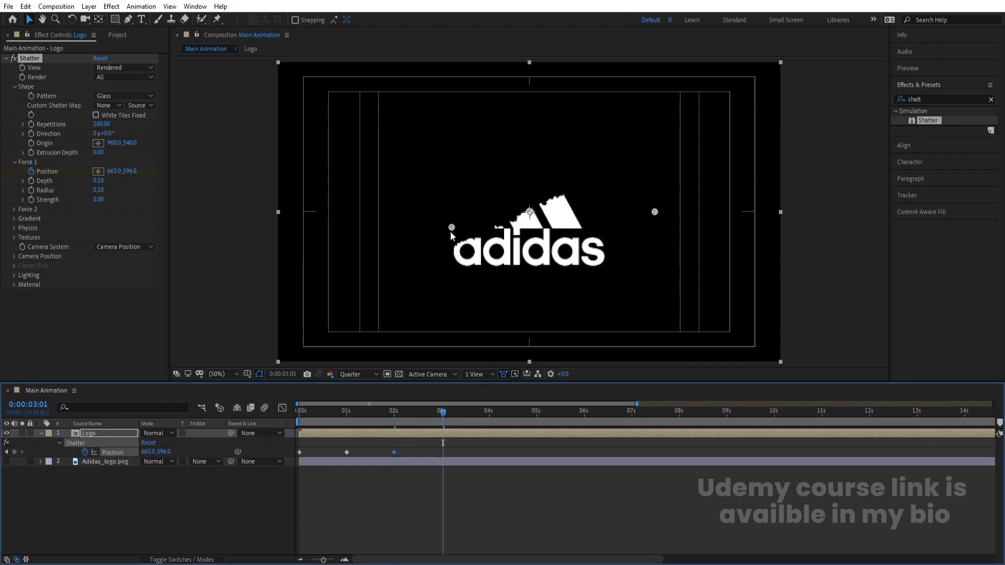
{"action": "left_click_drag", "start_coordinate": [454, 226], "coordinate": [598, 213]}
{"action": "scroll", "coordinate": [551, 199], "scroll_direction": "up", "scroll_amount": 2}
{"action": "scroll", "coordinate": [551, 199], "scroll_direction": "up", "scroll_amount": 1}
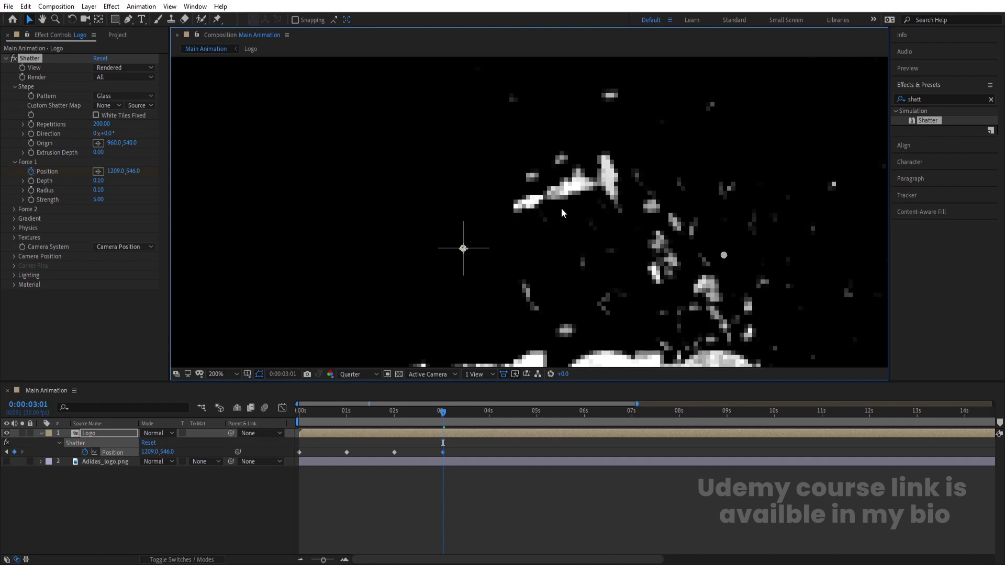
{"action": "scroll", "coordinate": [554, 219], "scroll_direction": "down", "scroll_amount": 1}
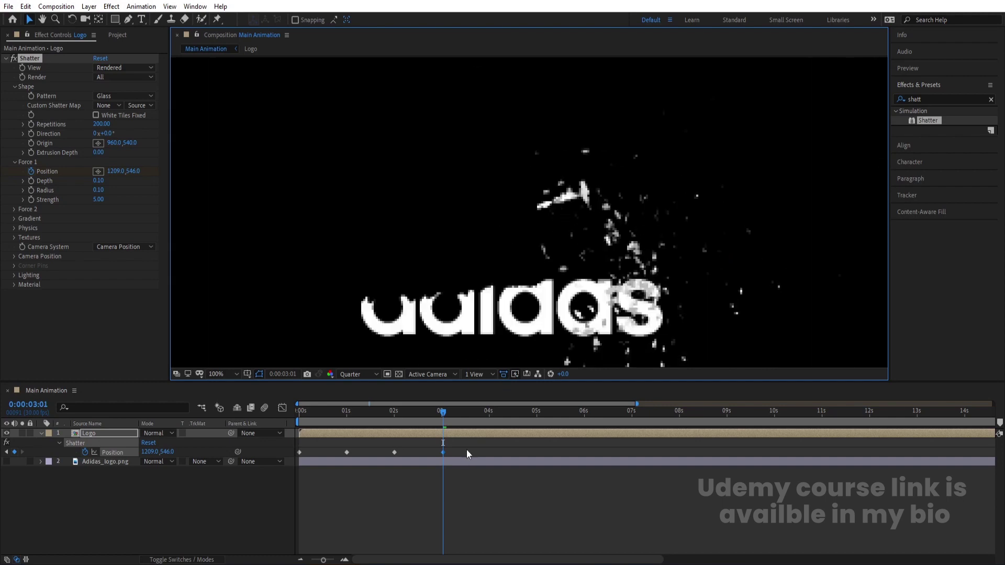
{"action": "key", "text": "space"}
{"action": "key", "text": "space"}
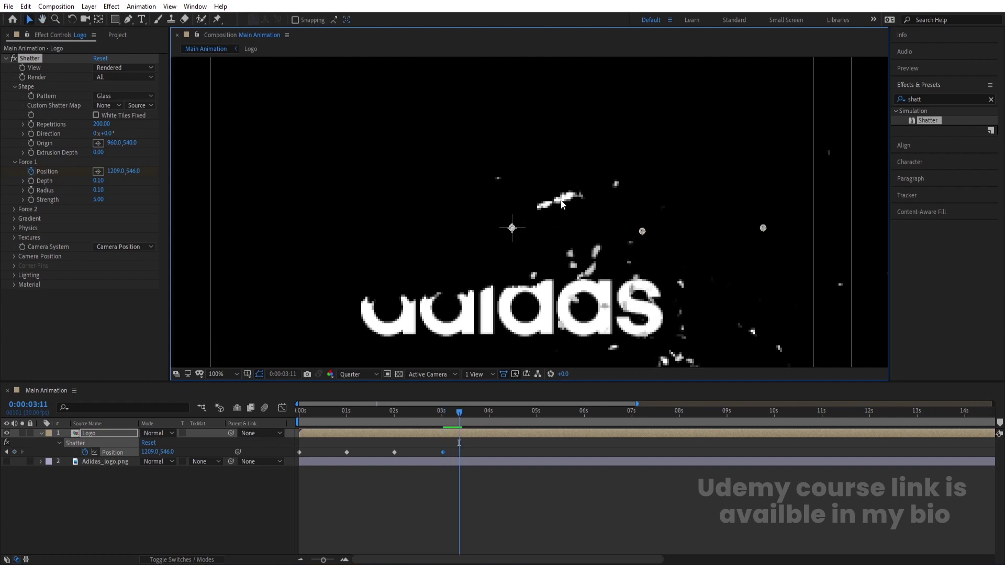
{"action": "key", "text": "j"}
{"action": "left_click_drag", "start_coordinate": [643, 231], "coordinate": [638, 215]}
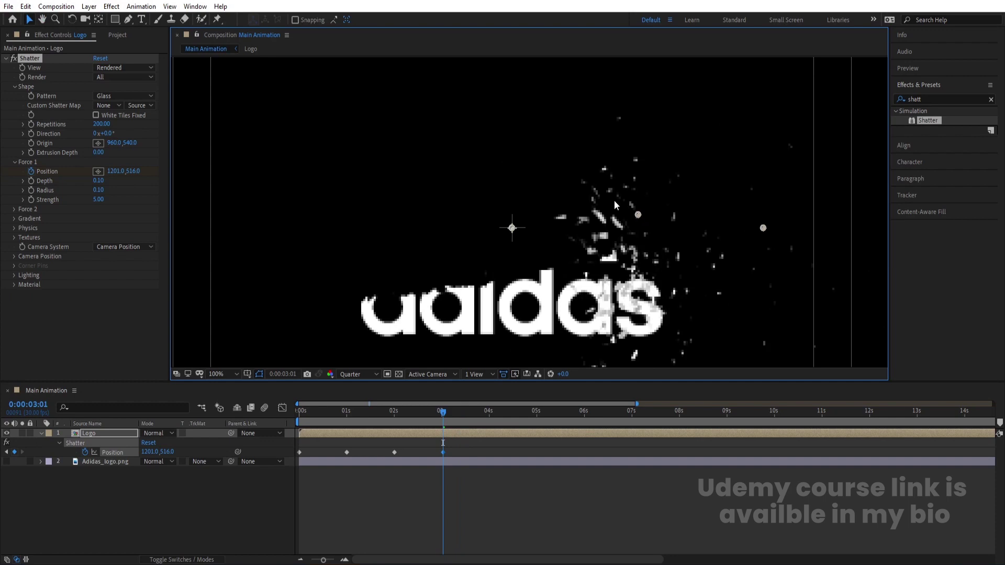
Keyframe the Force 1 Position at 0:00:04:00 on the opposite side of the lettering, refining it to about 681, 713.
{"action": "left_click", "coordinate": [489, 413]}
{"action": "left_click_drag", "start_coordinate": [640, 213], "coordinate": [371, 335]}
{"action": "left_click", "coordinate": [536, 414]}
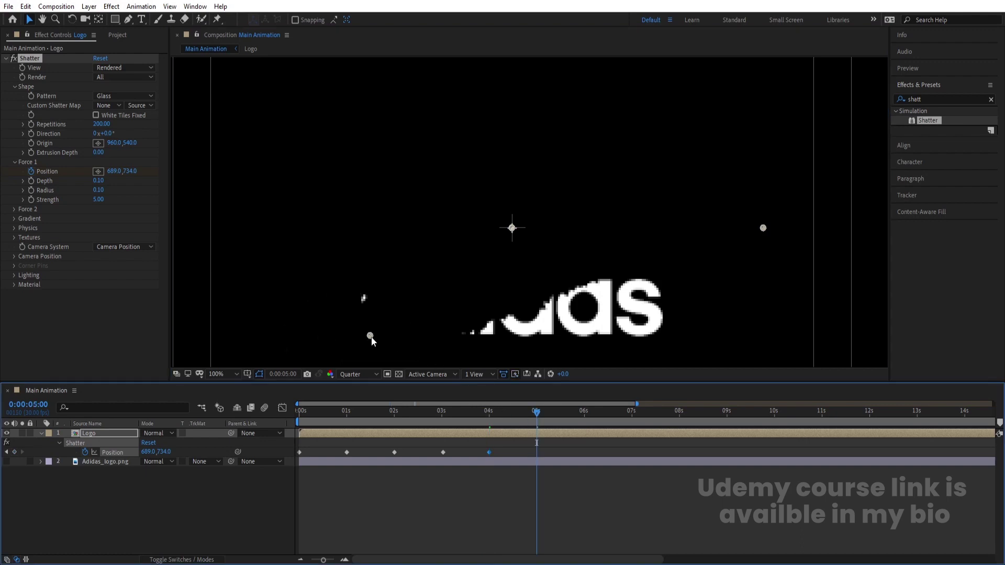
{"action": "left_click", "coordinate": [488, 412]}
{"action": "left_click", "coordinate": [490, 411]}
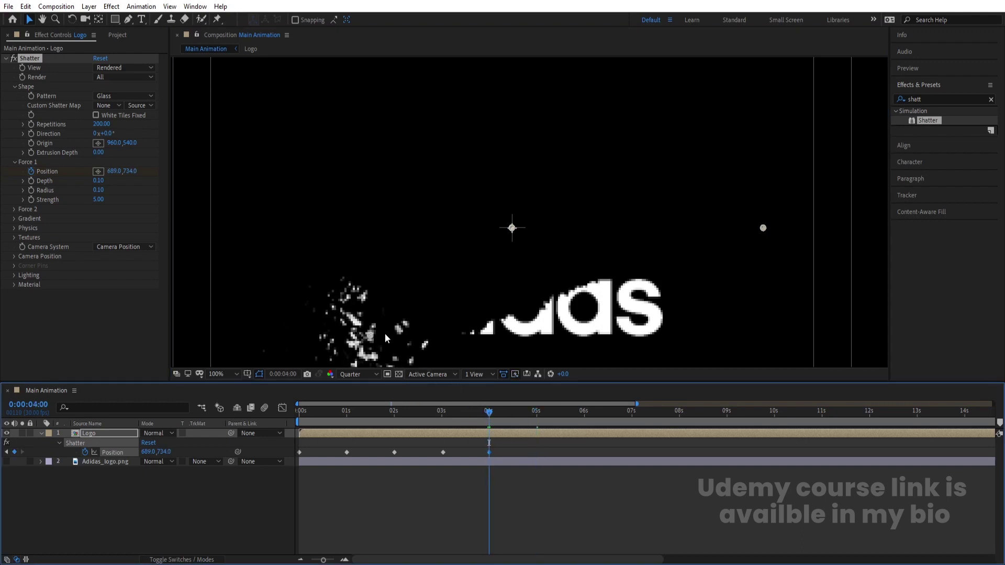
{"action": "left_click", "coordinate": [487, 452]}
{"action": "left_click_drag", "start_coordinate": [370, 336], "coordinate": [366, 324]}
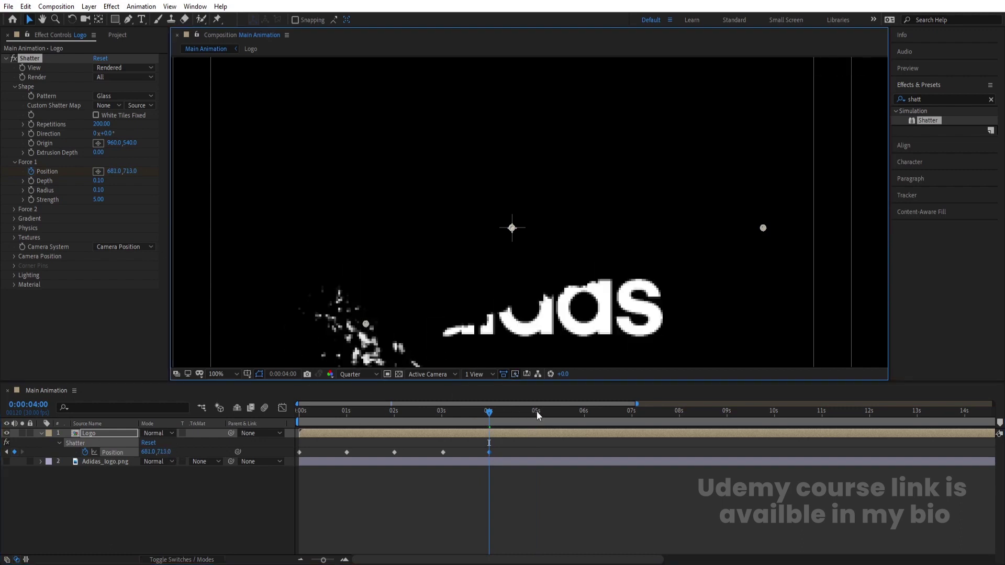
Keyframe the Force 1 Position at about 1313, 665 at 0:00:05:00 and briefly play the remaining lettering's break.
{"action": "left_click", "coordinate": [536, 411]}
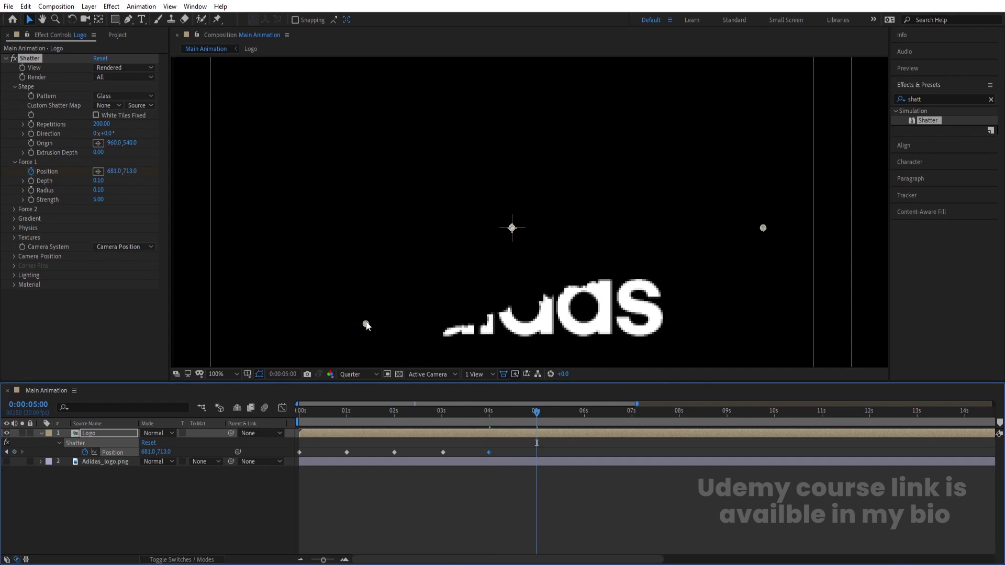
{"action": "left_click_drag", "start_coordinate": [366, 324], "coordinate": [698, 300]}
{"action": "key", "text": "space"}
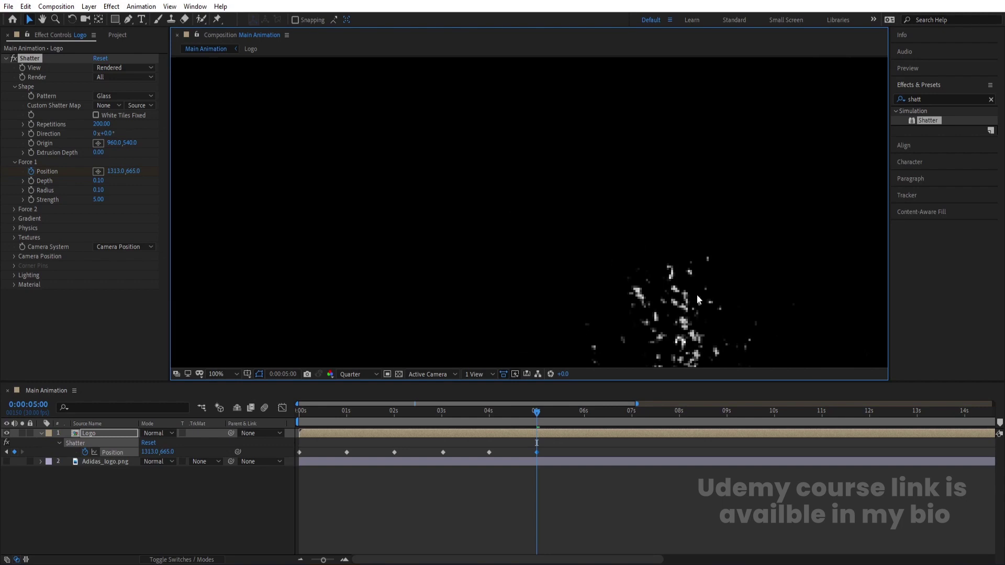
{"action": "key", "text": "comma"}
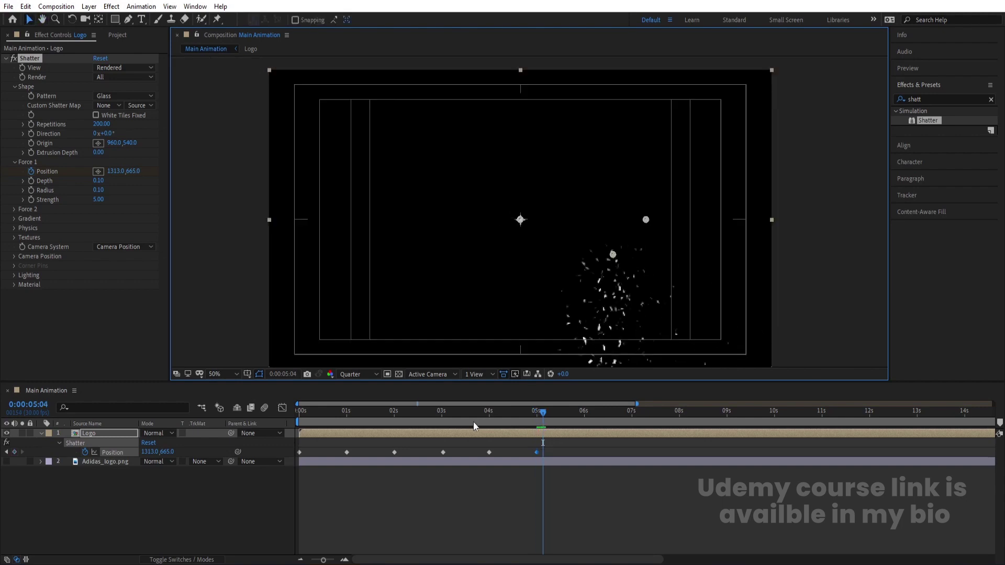
Preview the keyframed shatter path across the logo from the first frame.
{"action": "key", "text": "Home"}
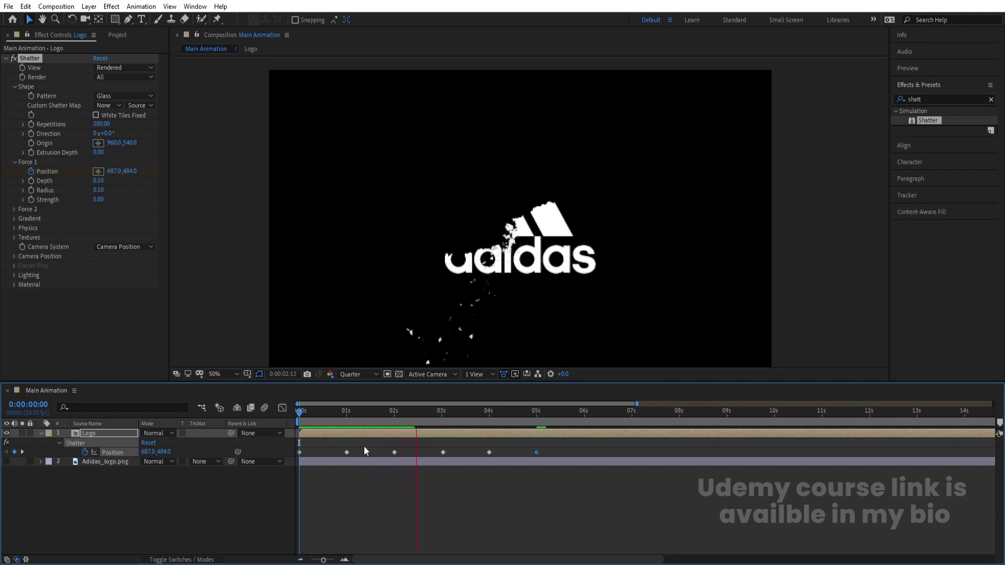
{"action": "key", "text": "space"}
{"action": "key", "text": "space"}
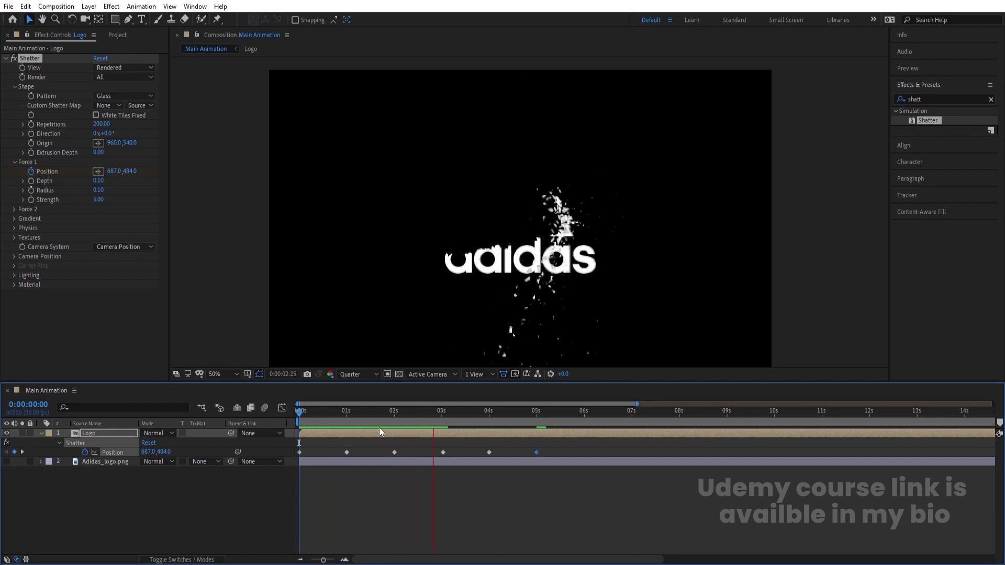
Apply Easy Ease to all Force 1 Position keyframes on the Logo layer.
{"action": "left_click", "coordinate": [550, 456]}
{"action": "left_click_drag", "start_coordinate": [554, 446], "coordinate": [243, 473]}
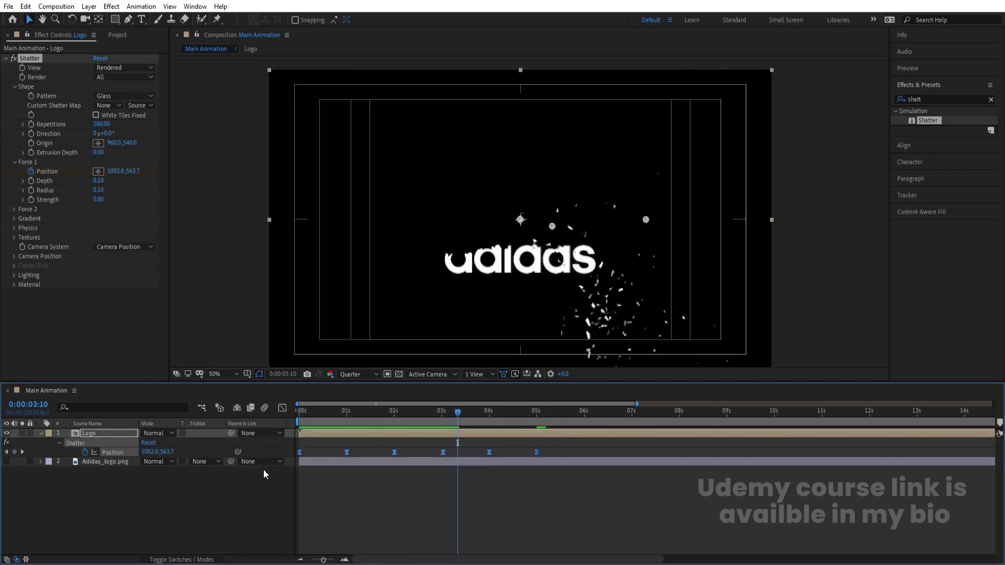
{"action": "key", "text": "F9"}
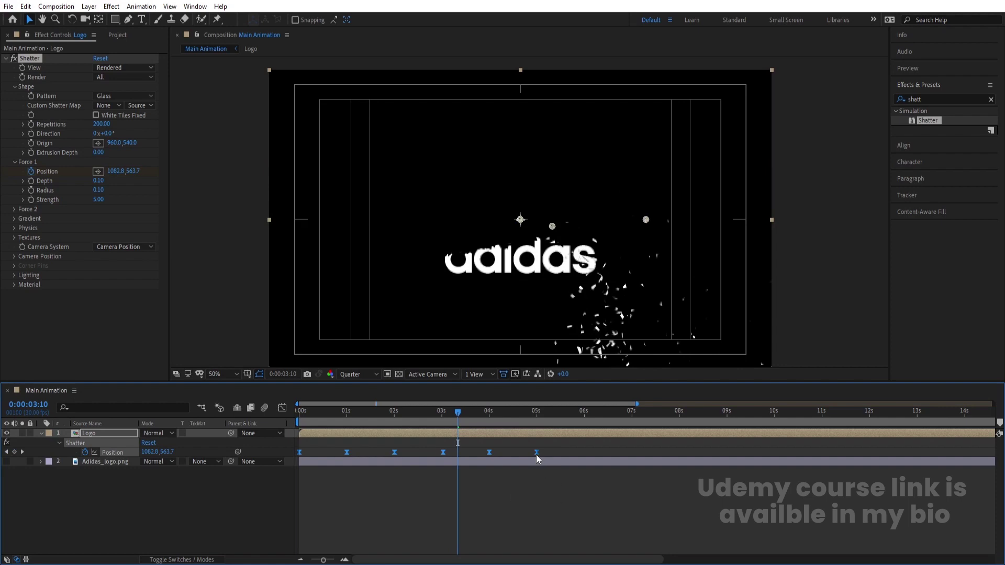
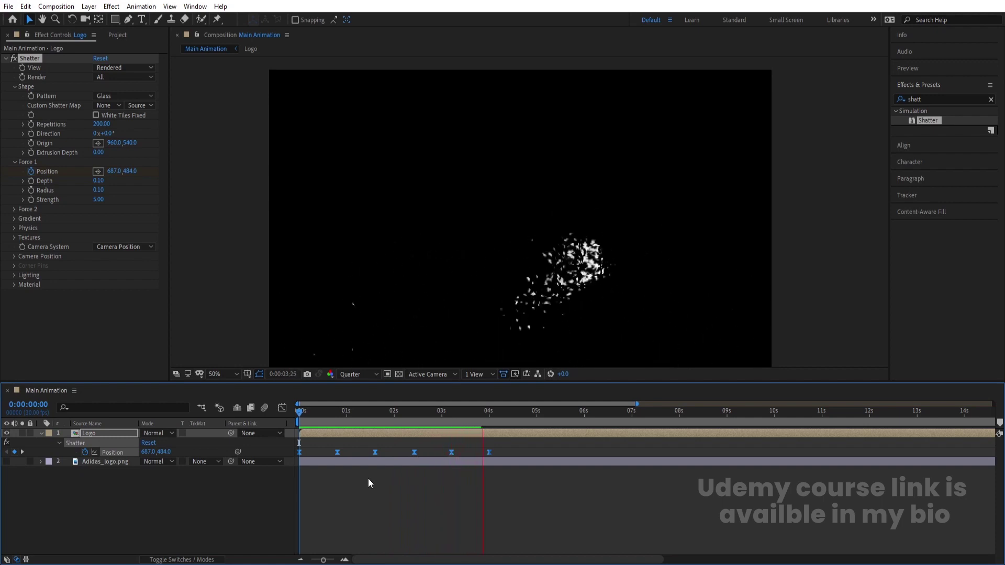
Preview the eased shatter animation again from the first frame.
{"action": "key", "text": "space"}
{"action": "key", "text": "Home"}
{"action": "key", "text": "space"}
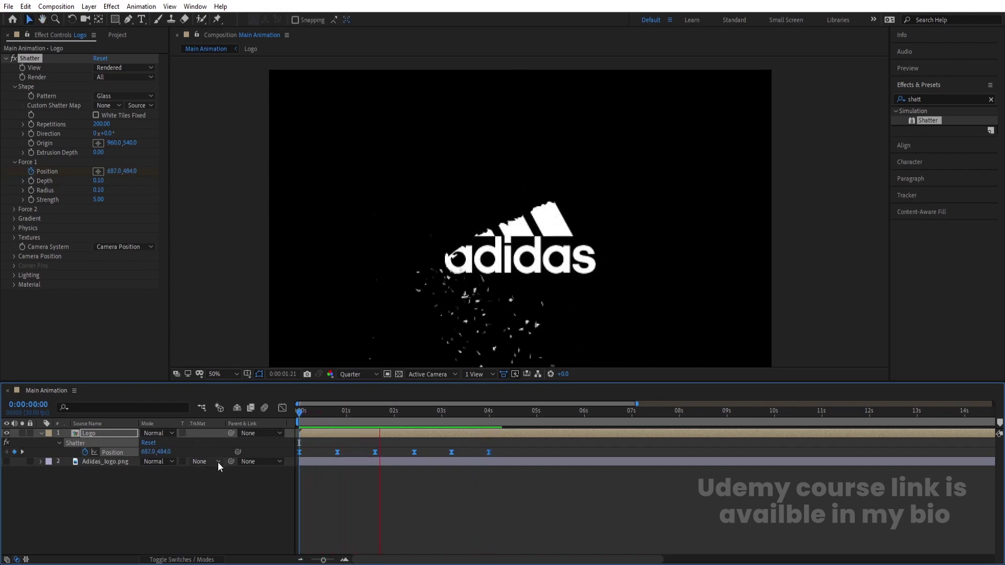
{"action": "key", "text": "space"}
Collapse the Shatter settings and the Logo layer's keyframe properties, leaving no layer selected.
{"action": "left_click", "coordinate": [7, 58]}
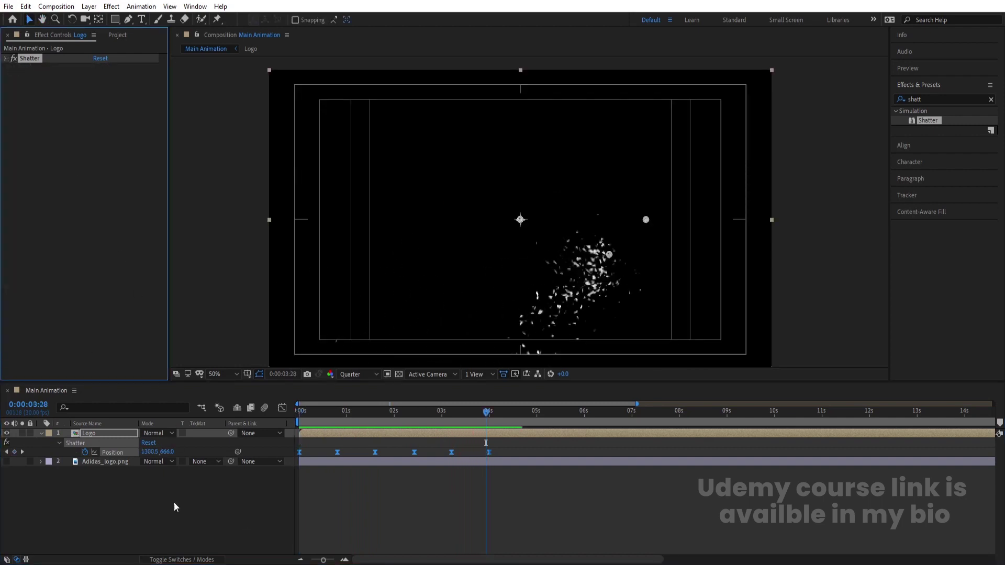
{"action": "left_click", "coordinate": [162, 513]}
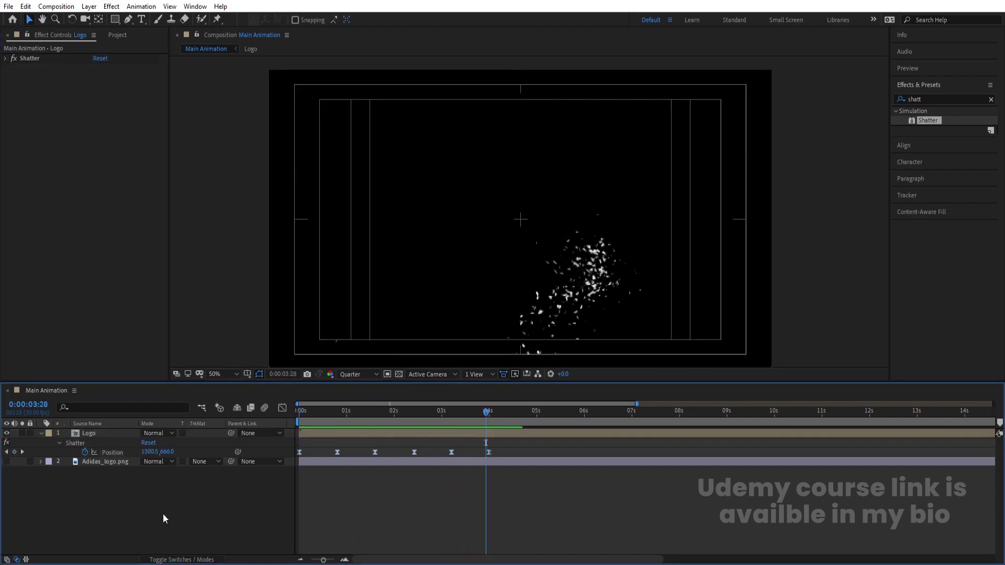
{"action": "left_click", "coordinate": [41, 433]}
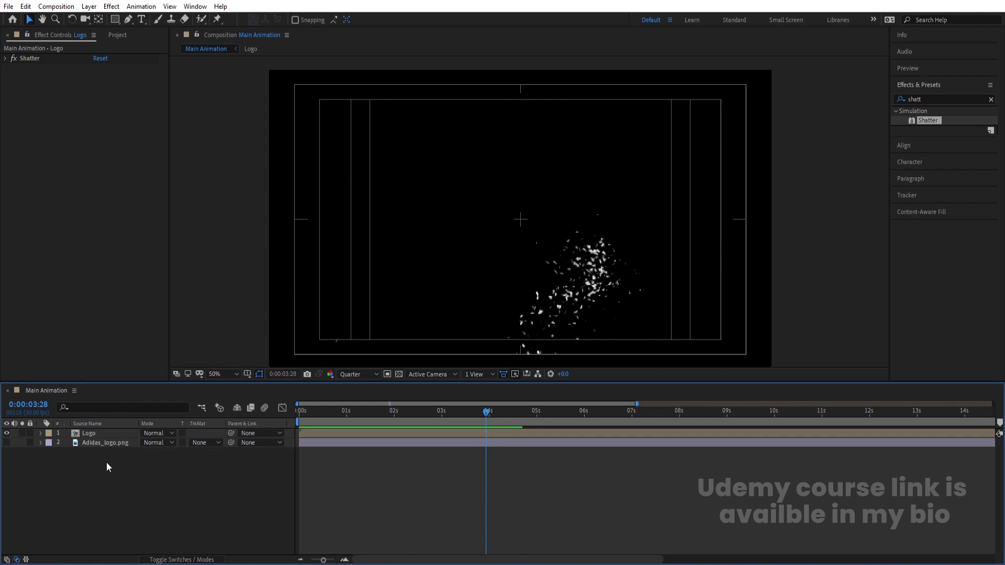
Create a white solid and place it beneath the Logo and Adidas_logo.png layers as the background.
{"action": "key", "text": "ctrl+y"}
{"action": "key", "text": "Return"}
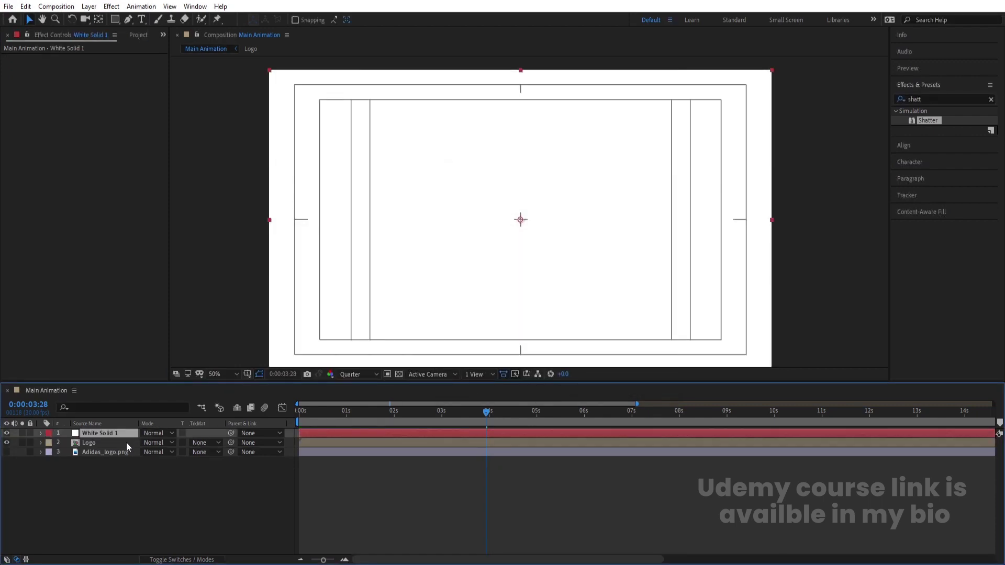
{"action": "left_click_drag", "start_coordinate": [107, 436], "coordinate": [109, 467]}
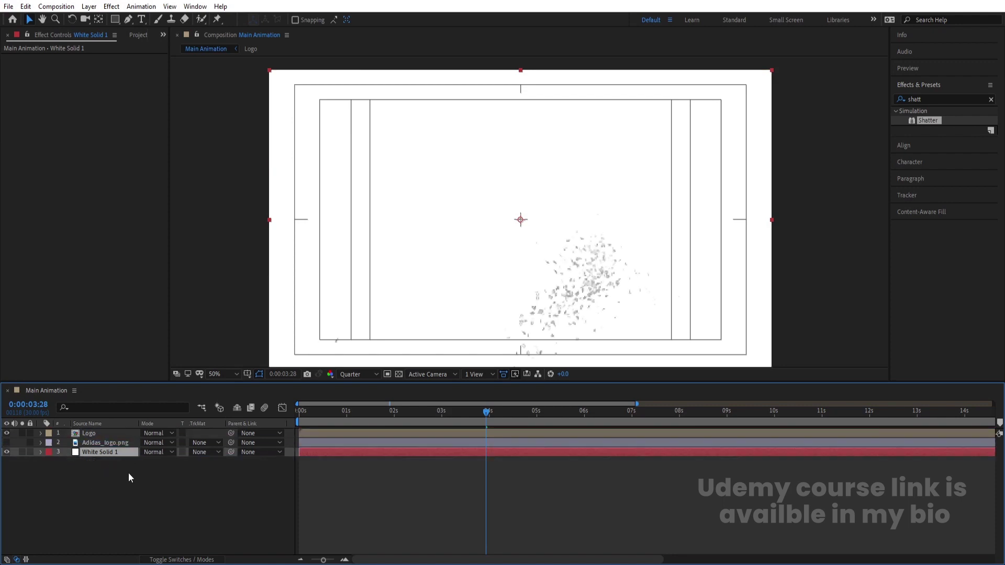
Preview the shatter over the white background from the first frame, and select the Logo layer.
{"action": "left_click_drag", "start_coordinate": [335, 415], "coordinate": [199, 447]}
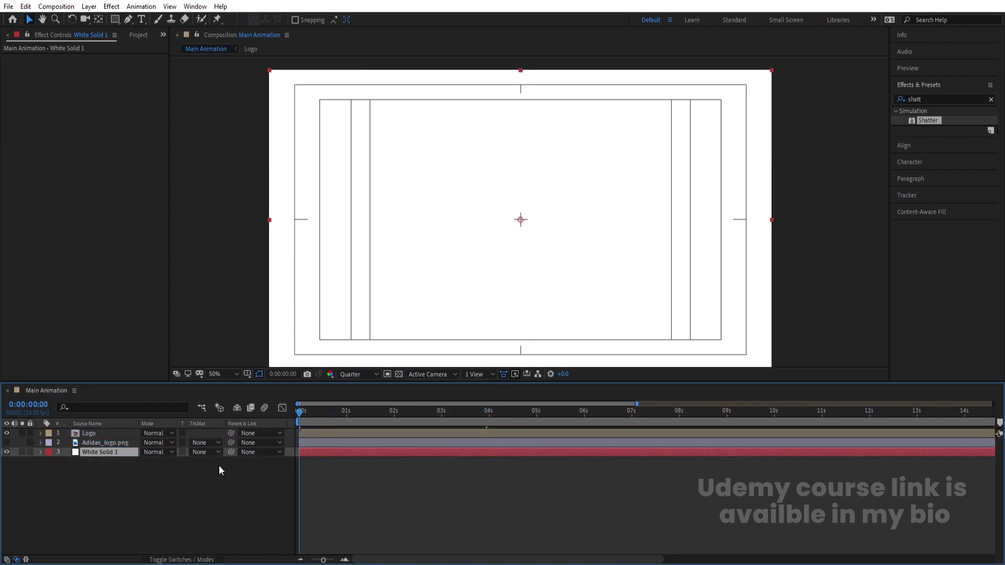
{"action": "key", "text": "space"}
{"action": "left_click", "coordinate": [102, 435]}
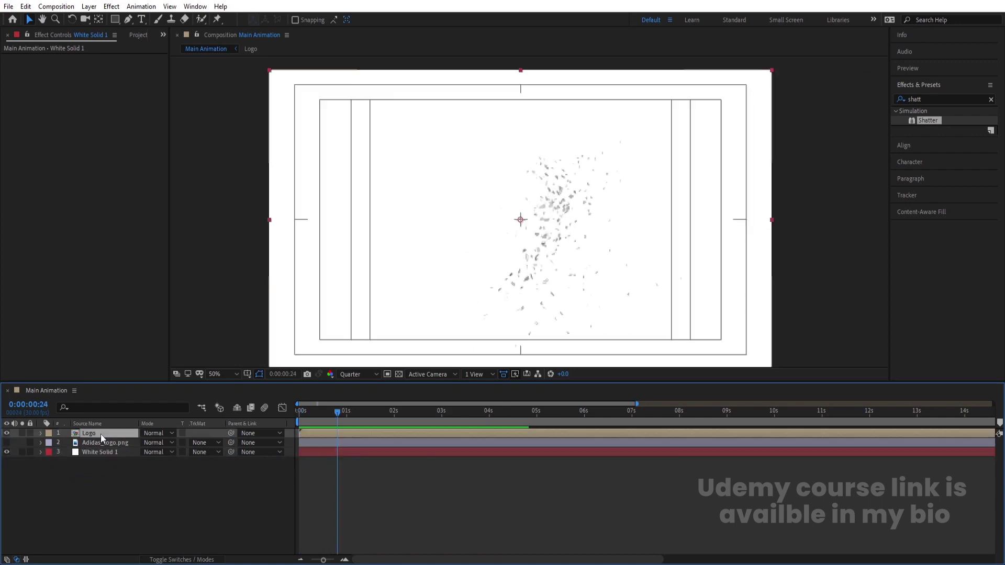
Open the Logo pre-composition and set its Adidas_logo.png layer's Fill color to blue 007EFF.
{"action": "left_click", "coordinate": [931, 96]}
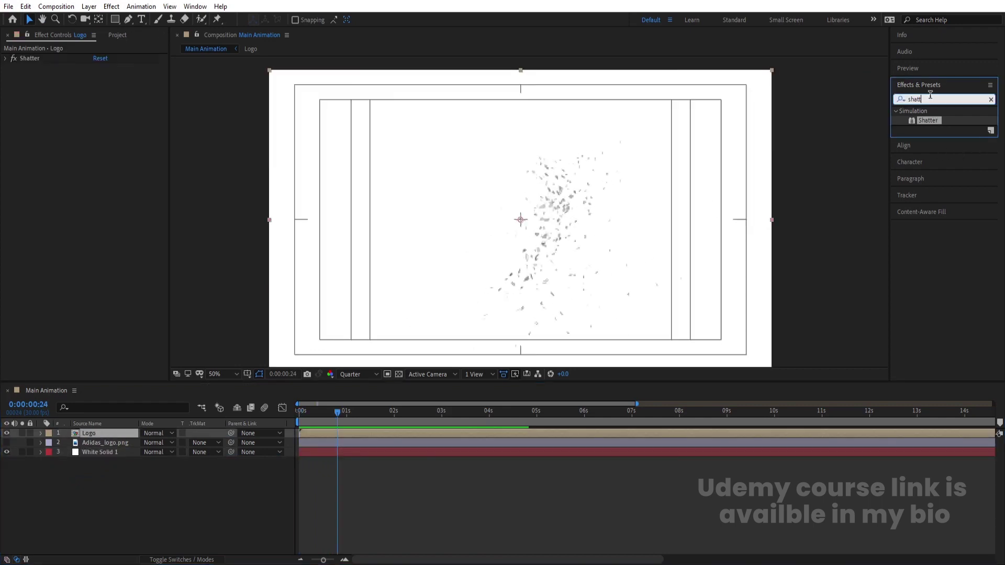
{"action": "double_click", "coordinate": [110, 433]}
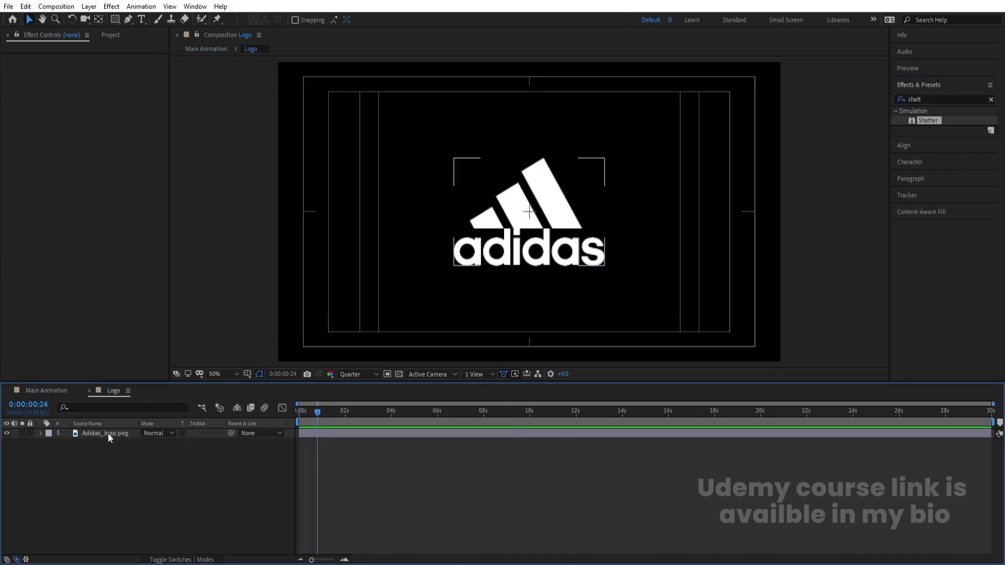
{"action": "left_click", "coordinate": [107, 433]}
{"action": "left_click", "coordinate": [936, 99]}
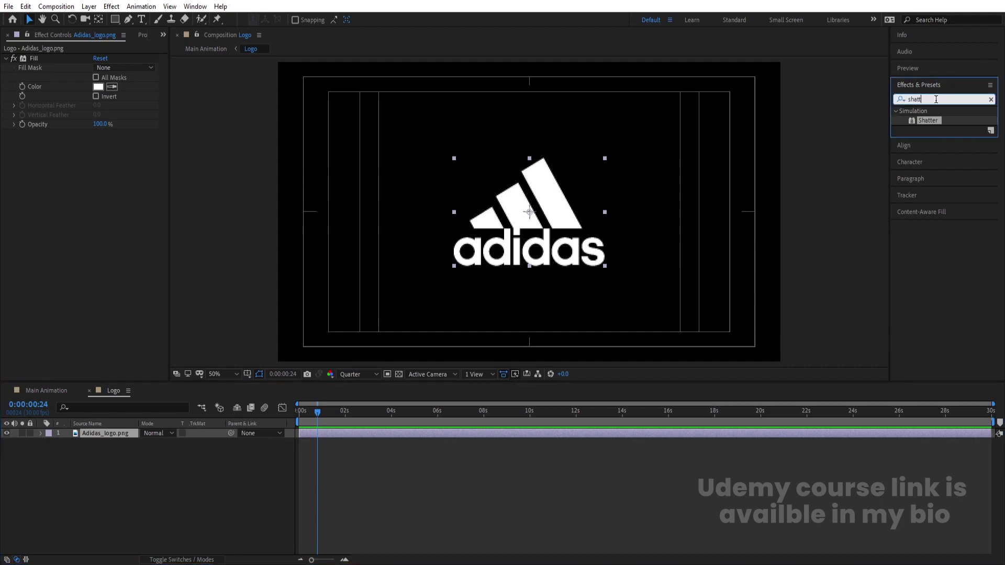
{"action": "left_click", "coordinate": [98, 87]}
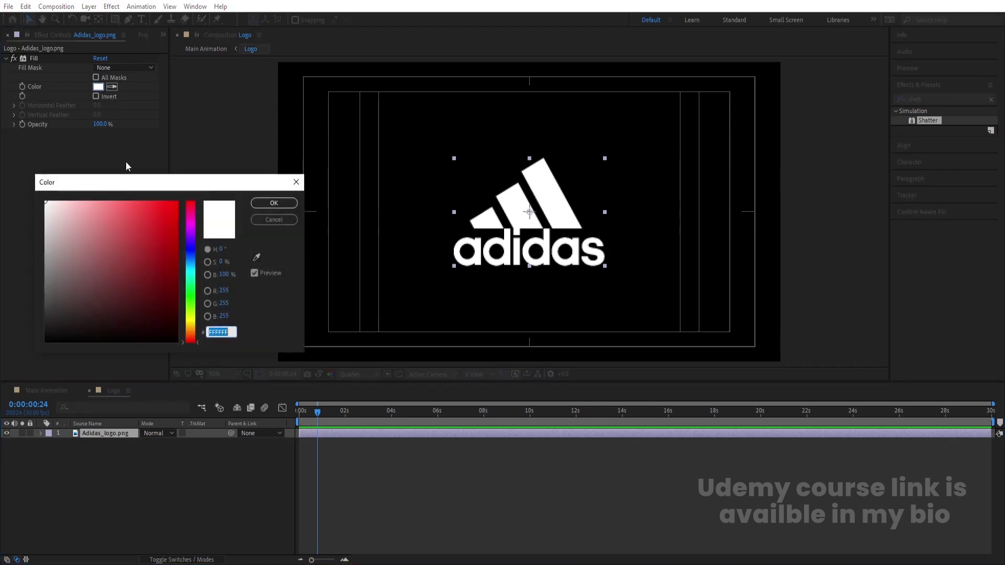
{"action": "left_click", "coordinate": [191, 261]}
{"action": "left_click_drag", "start_coordinate": [178, 257], "coordinate": [178, 201]}
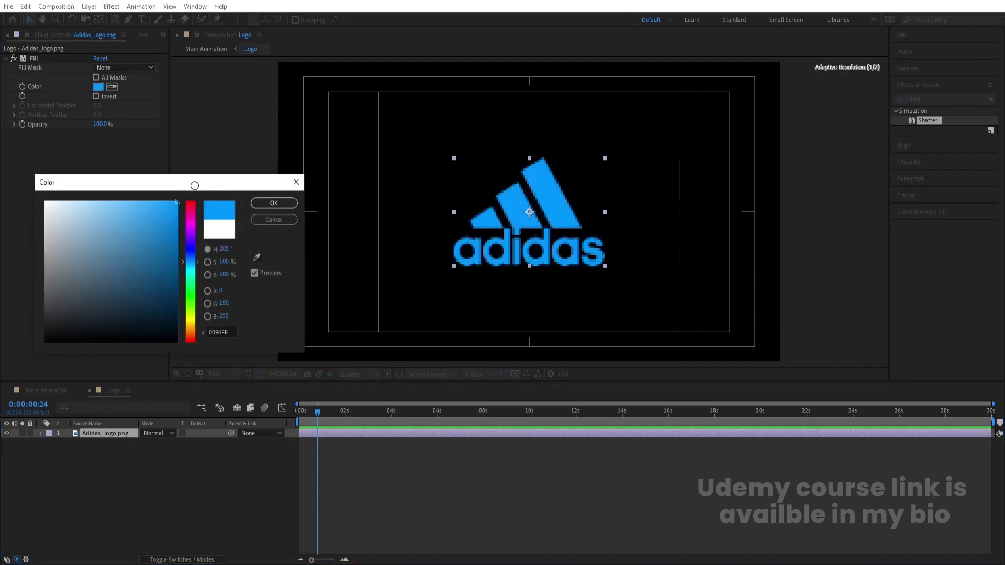
{"action": "left_click", "coordinate": [187, 260]}
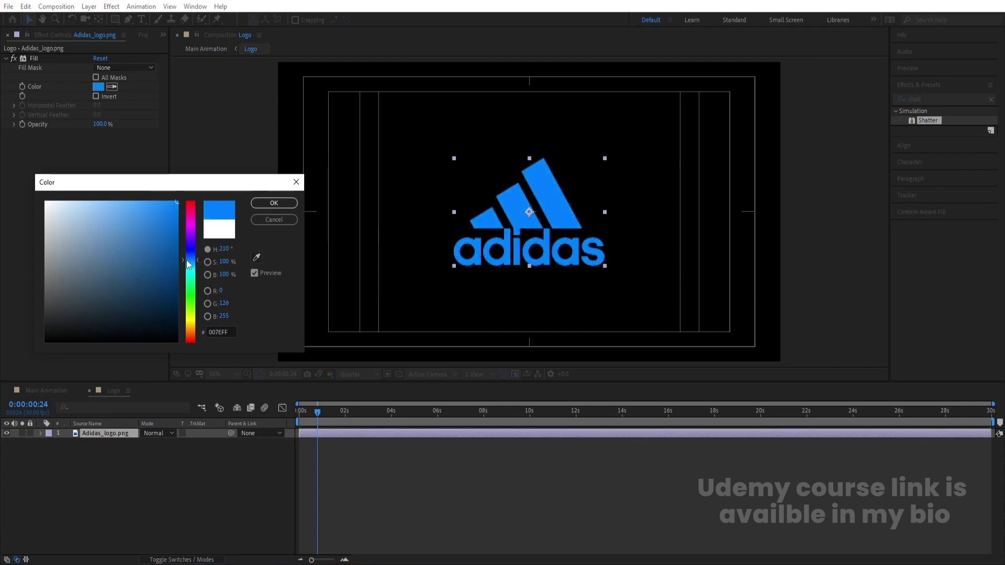
{"action": "left_click", "coordinate": [263, 203]}
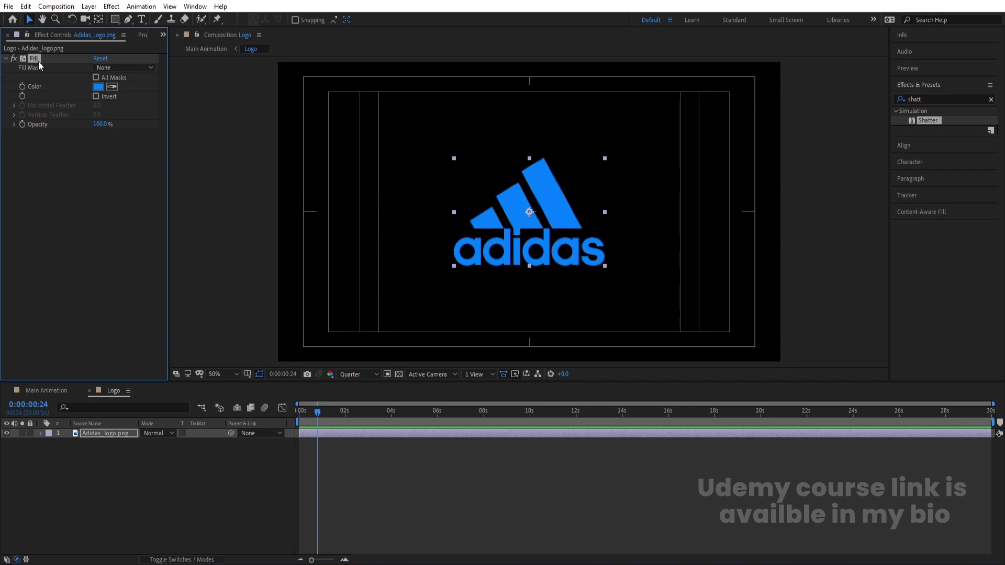
Replace the white Fill on Main Animation's Adidas_logo.png layer with the copied blue Fill and make the layer visible.
{"action": "left_click", "coordinate": [50, 391]}
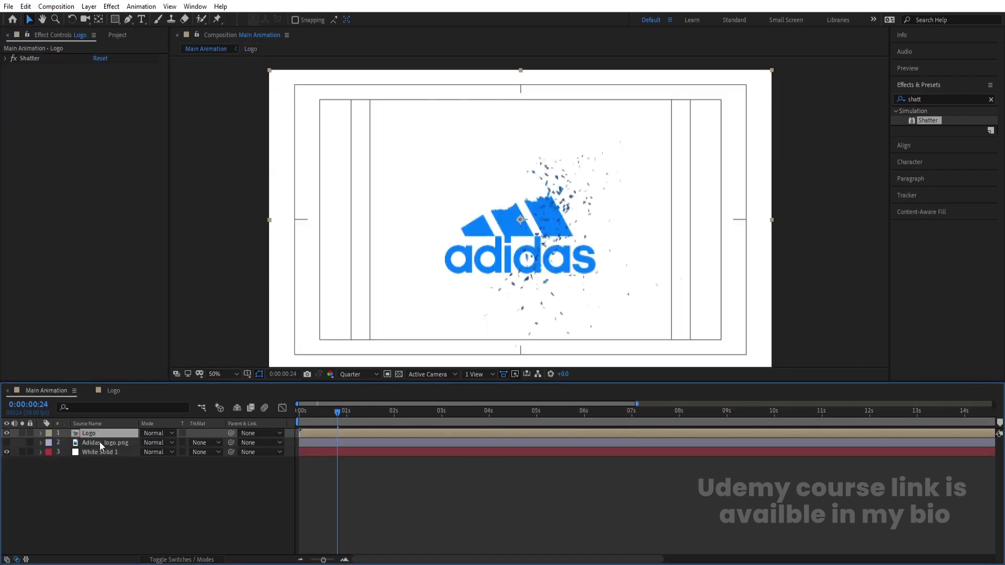
{"action": "left_click", "coordinate": [99, 443]}
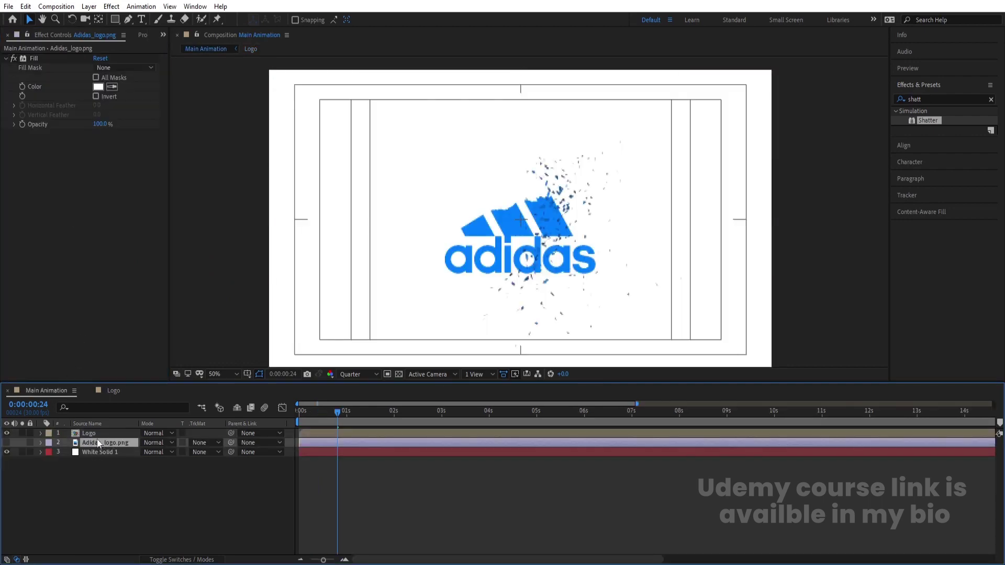
{"action": "left_click", "coordinate": [7, 443]}
{"action": "key", "text": "ctrl+z"}
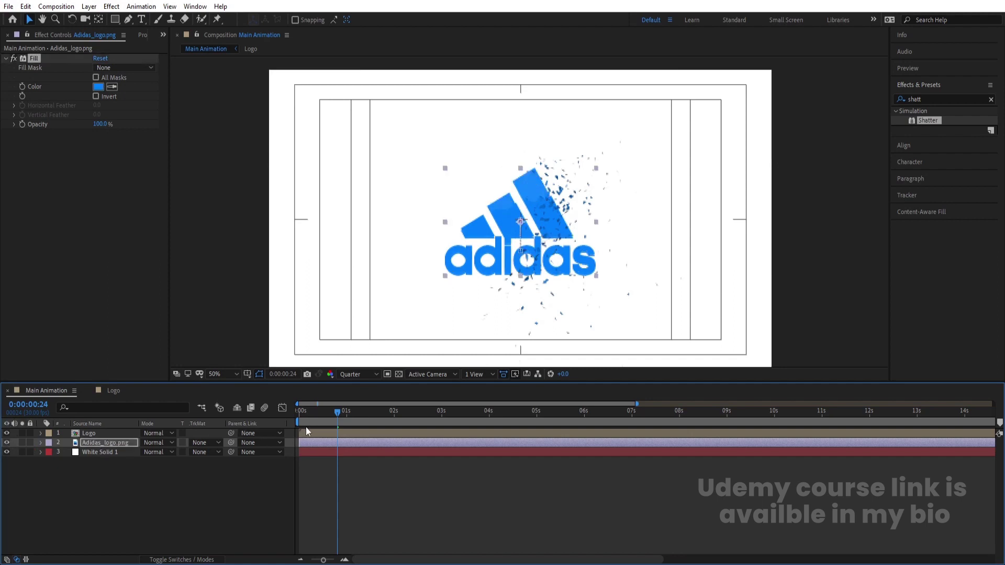
Hide the Logo layer and preview the blue Adidas_logo.png entrance from the first frame.
{"action": "left_click_drag", "start_coordinate": [319, 418], "coordinate": [2, 431]}
{"action": "left_click", "coordinate": [7, 433]}
{"action": "key", "text": "space"}
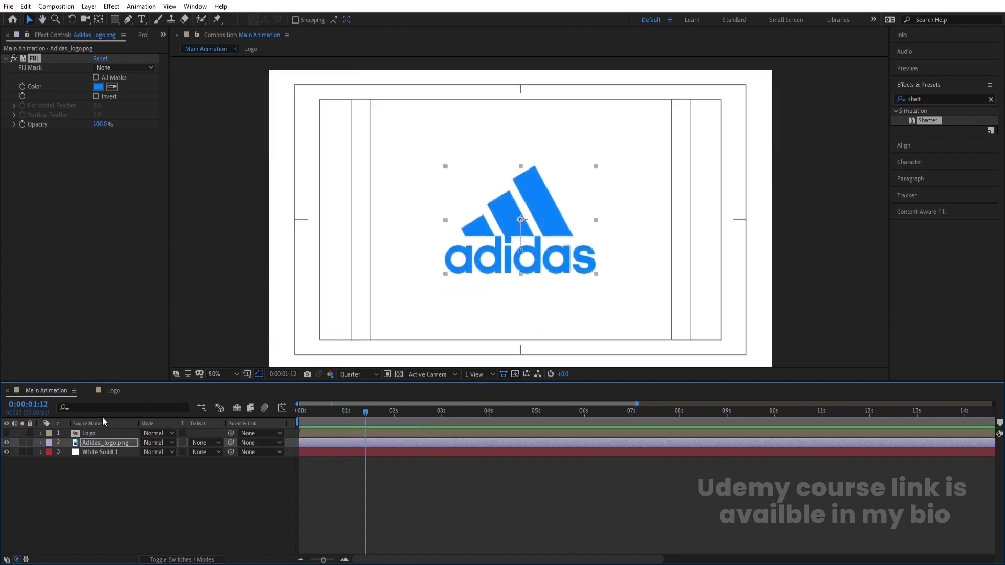
Delete the Fill effect from the Adidas_logo.png layer inside the Logo pre-composition.
{"action": "double_click", "coordinate": [96, 432]}
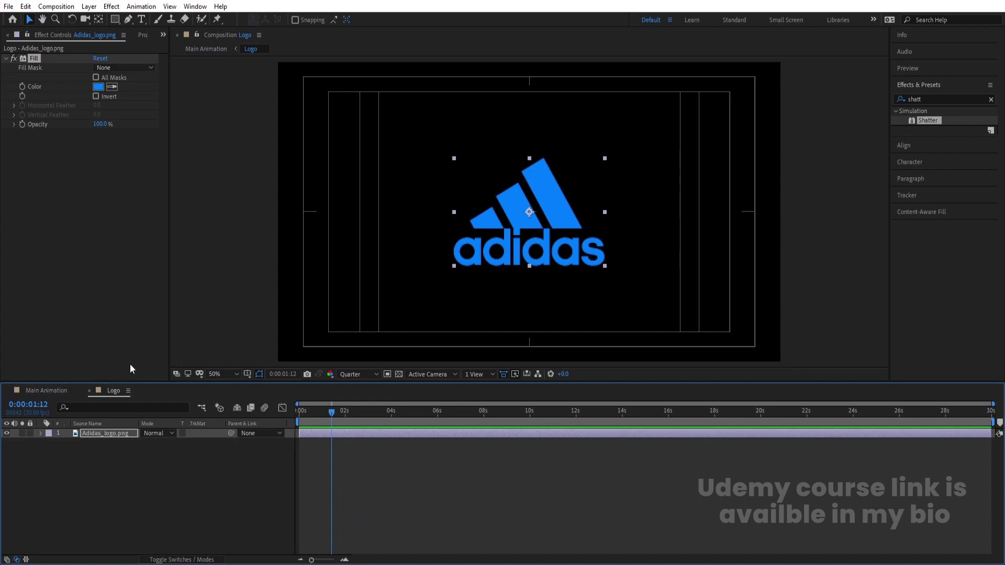
{"action": "left_click", "coordinate": [35, 59]}
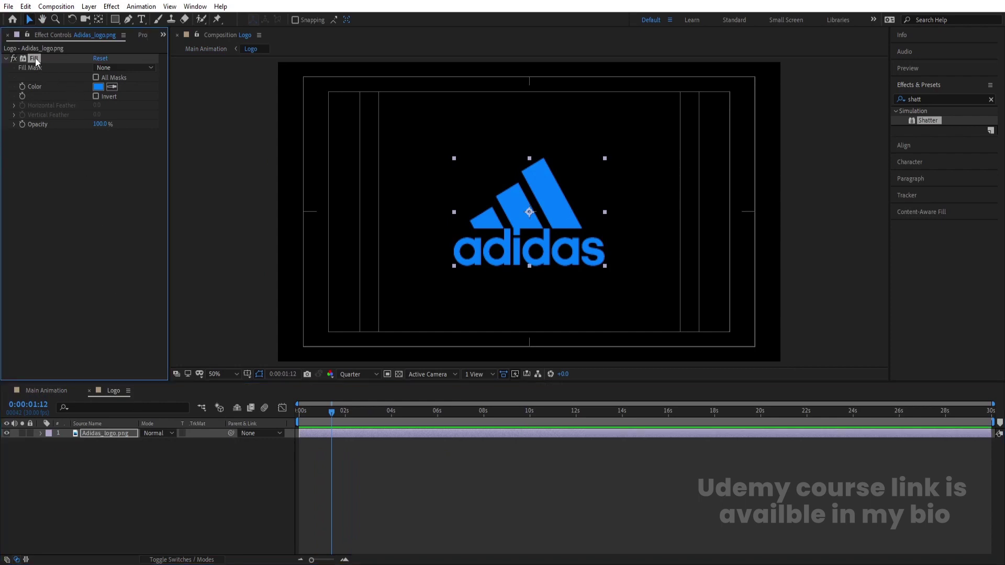
{"action": "key", "text": "Delete"}
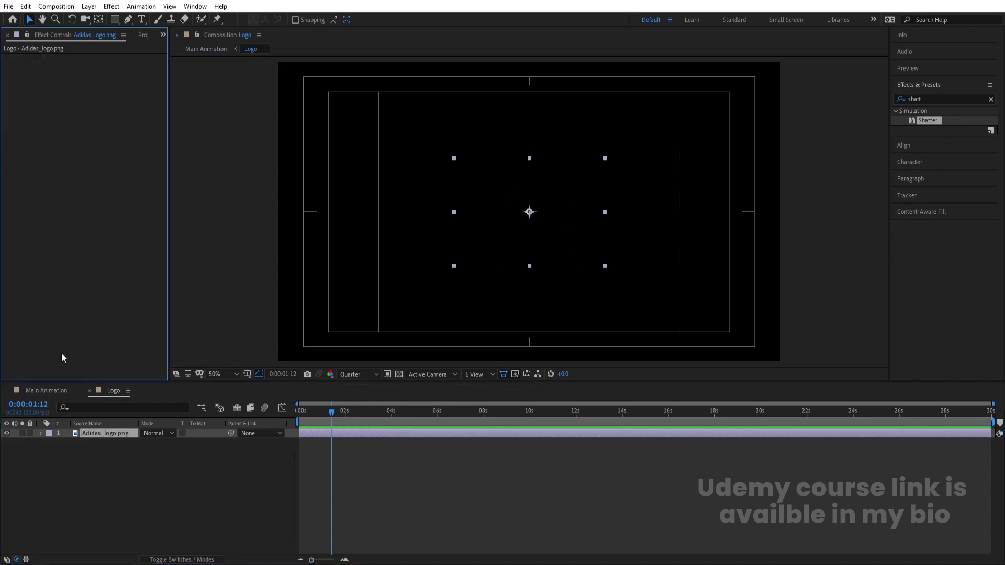
Paste the blue Fill after Shatter on the Logo layer in Main Animation and preview the blue shatter.
{"action": "left_click", "coordinate": [52, 391]}
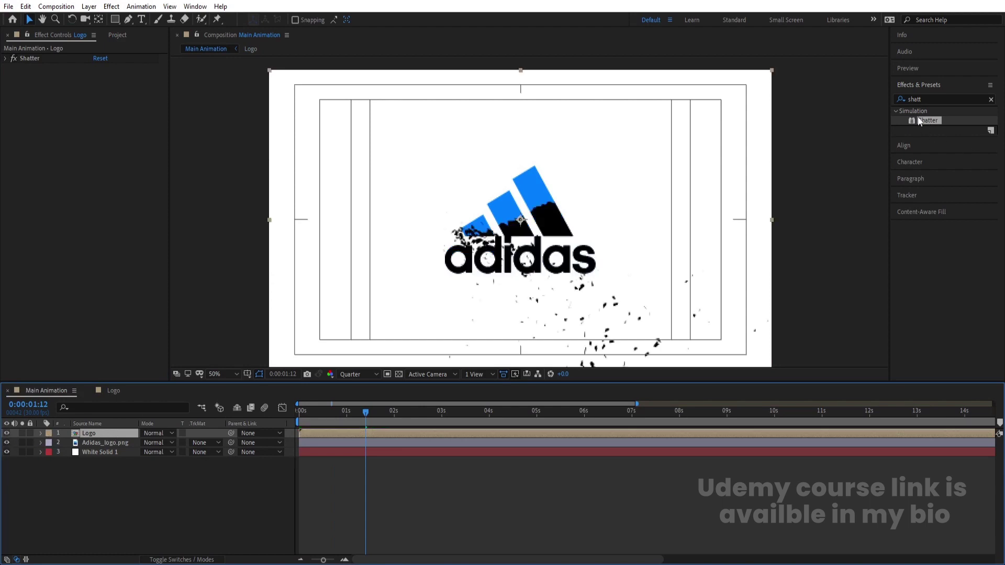
{"action": "left_click", "coordinate": [105, 443]}
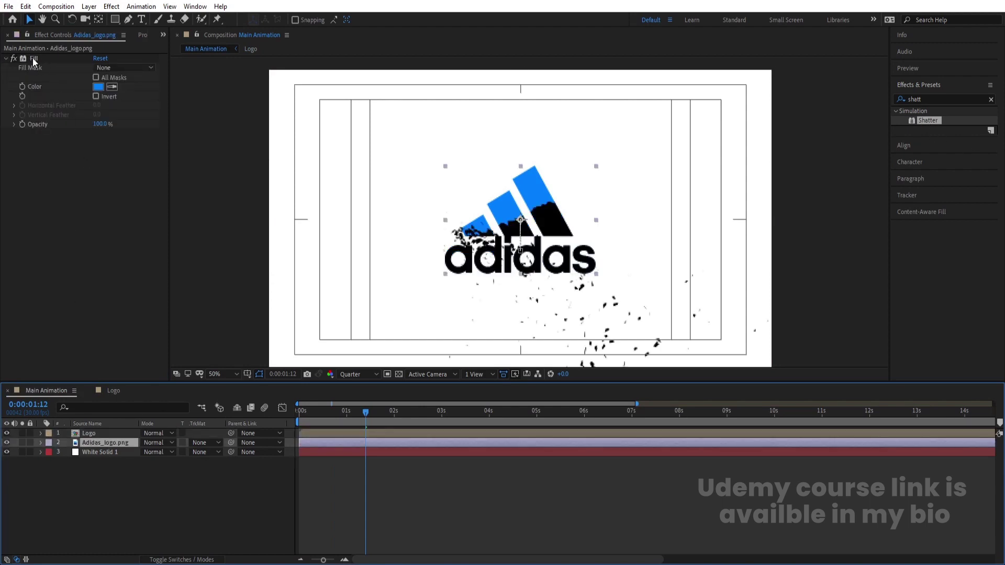
{"action": "left_click", "coordinate": [96, 432]}
{"action": "key", "text": "ctrl+v"}
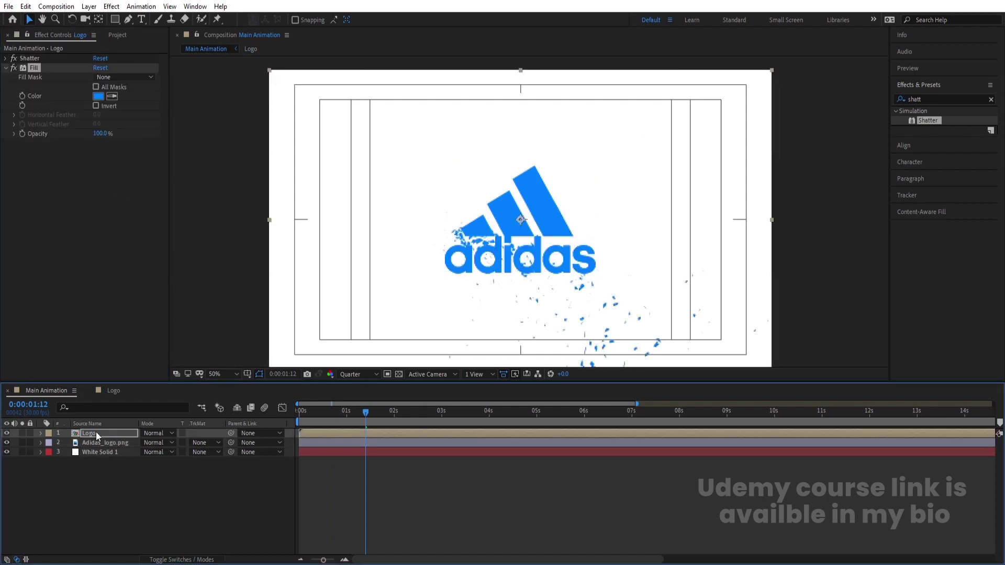
{"action": "key", "text": "space"}
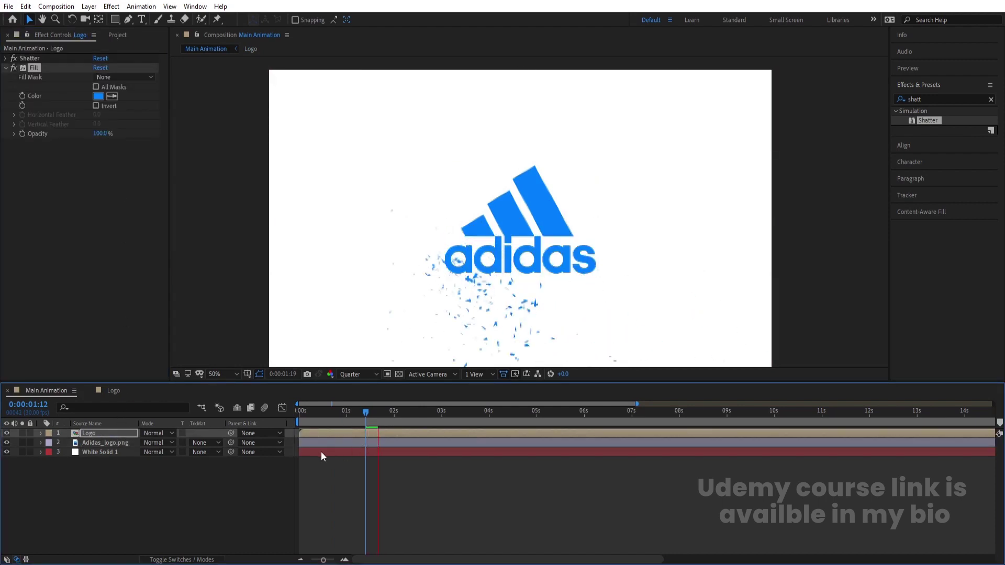
{"action": "key", "text": "space"}
Hide the Logo layer again and play the Adidas_logo.png layer's fade and rise.
{"action": "left_click", "coordinate": [90, 444]}
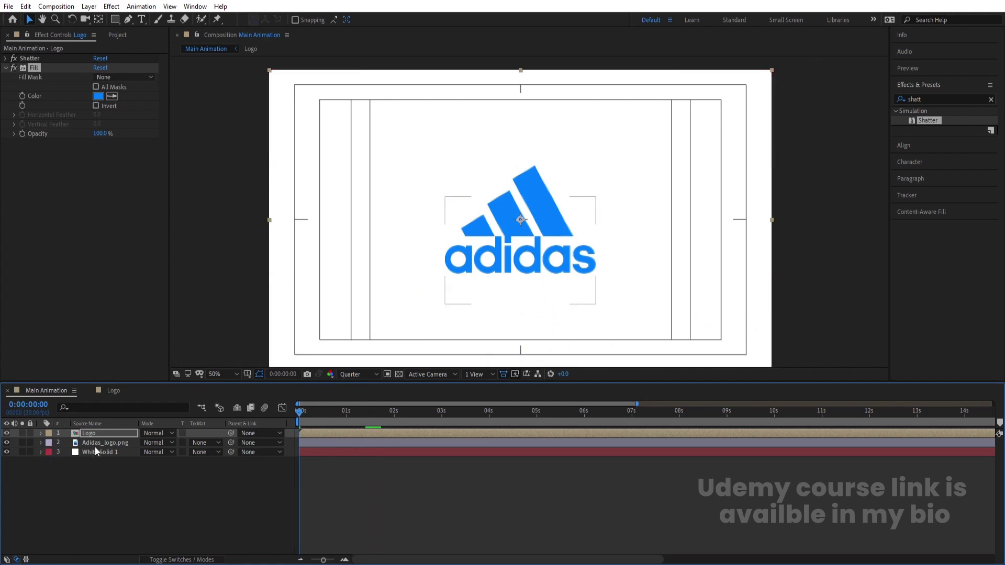
{"action": "left_click", "coordinate": [7, 432]}
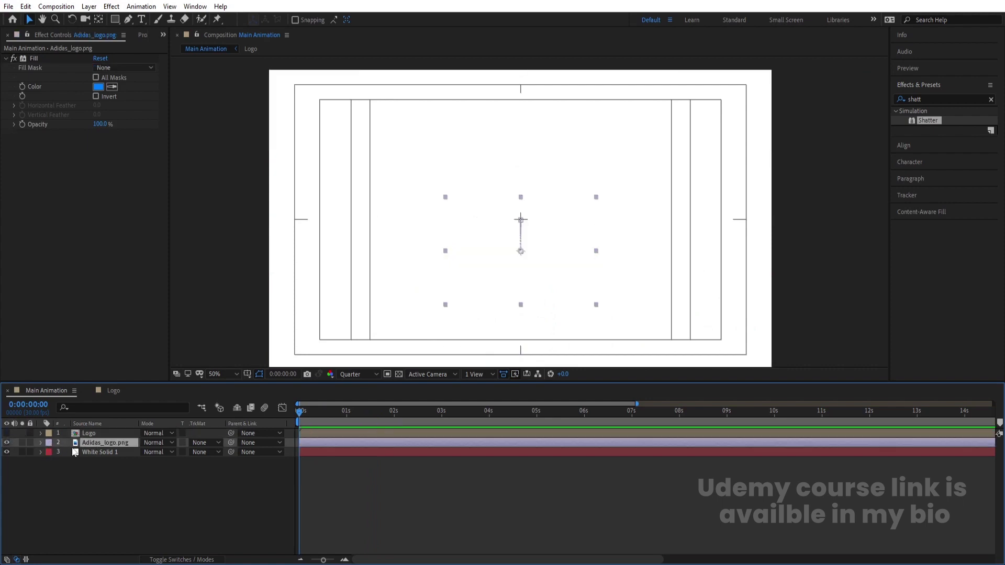
{"action": "key", "text": "space"}
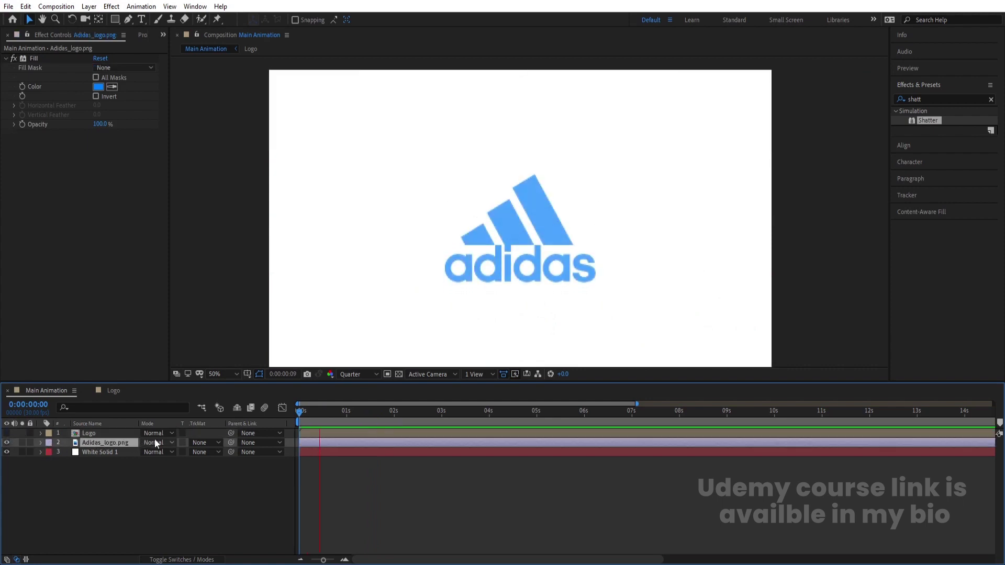
Duplicate the Adidas_logo.png layer and delete all Position and Opacity keyframes on the lower copy, keeping it at 960, 540 and 100% opacity.
{"action": "key", "text": "ctrl+d"}
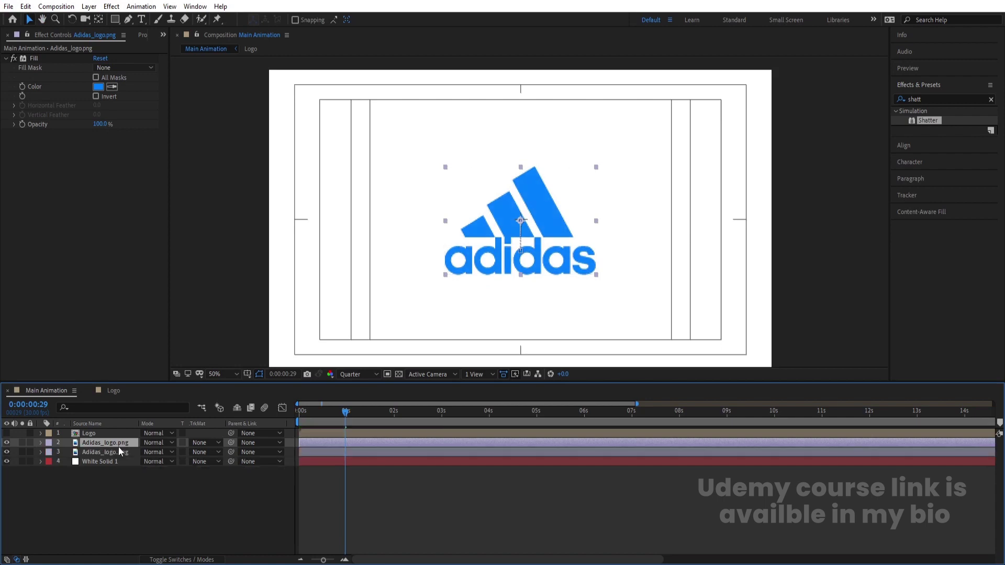
{"action": "left_click", "coordinate": [95, 453]}
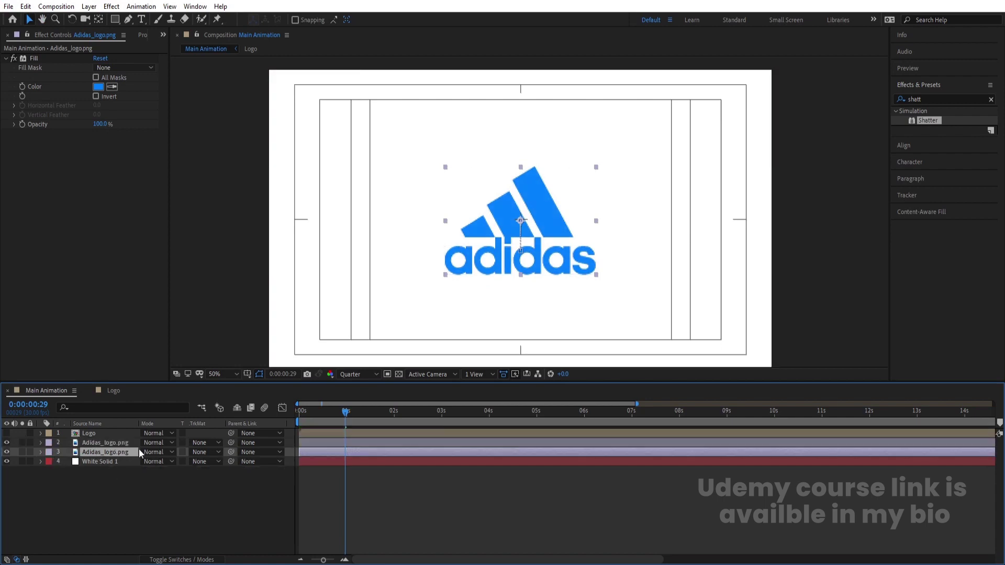
{"action": "key", "text": "u"}
{"action": "left_click_drag", "start_coordinate": [345, 463], "coordinate": [362, 463]}
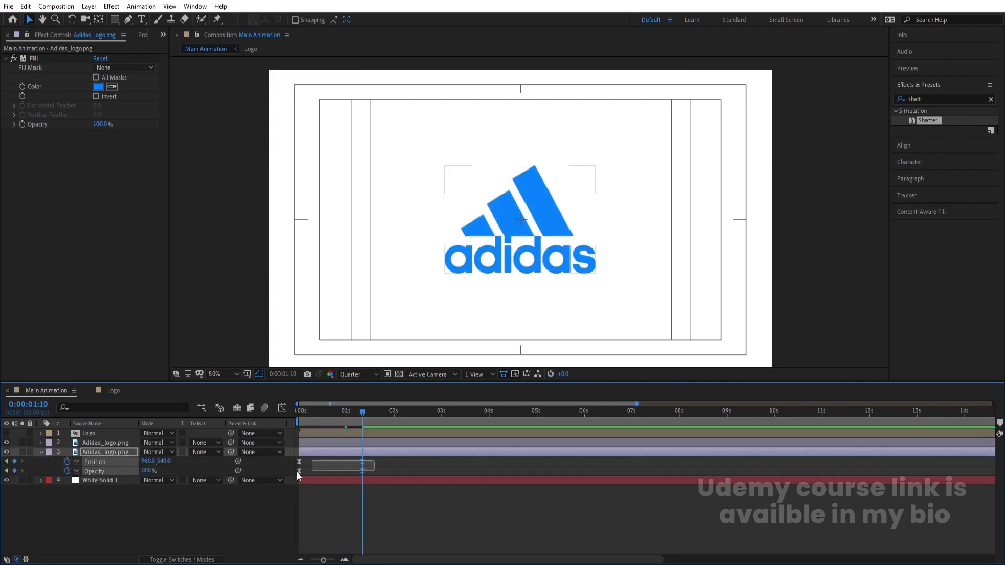
{"action": "key", "text": "Delete"}
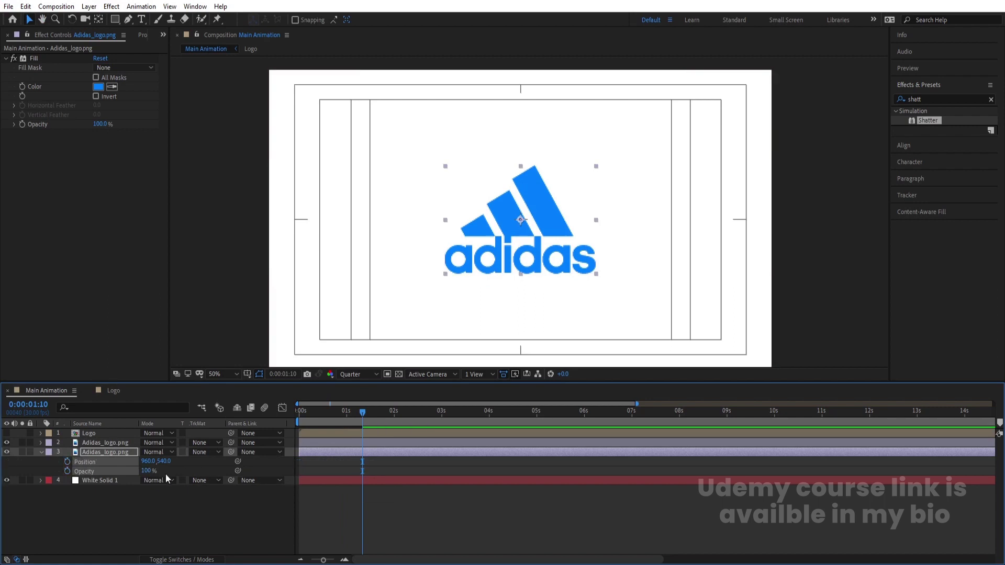
Set the lower Adidas_logo.png copy's Fill color to black 000000.
{"action": "left_click", "coordinate": [98, 87]}
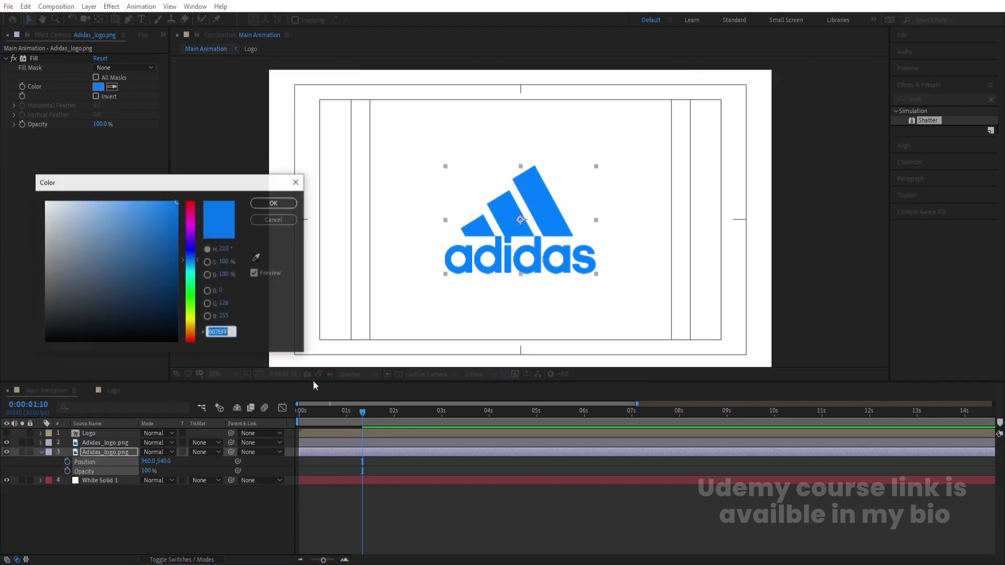
{"action": "left_click_drag", "start_coordinate": [105, 330], "coordinate": [1, 383]}
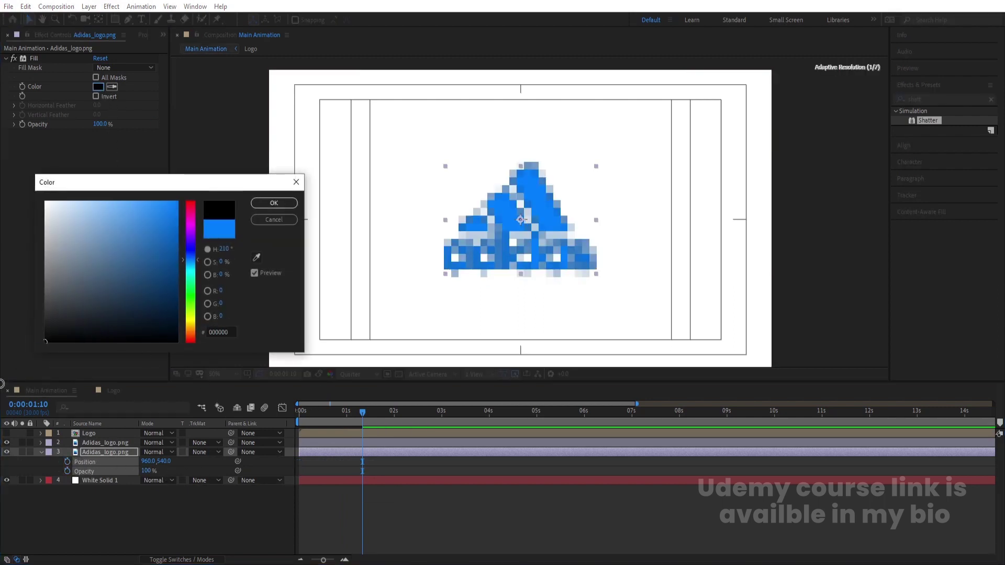
{"action": "left_click", "coordinate": [278, 203]}
Hide both Adidas_logo.png layers, show the Logo layer and select it to review its blue shatter.
{"action": "left_click", "coordinate": [6, 452]}
{"action": "left_click", "coordinate": [6, 442]}
{"action": "left_click", "coordinate": [6, 433]}
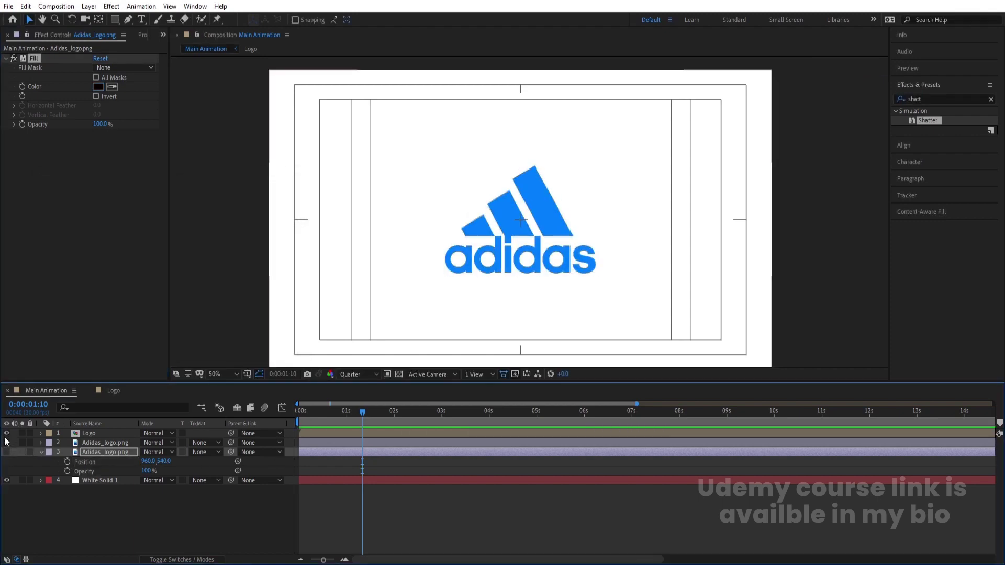
{"action": "left_click", "coordinate": [88, 433]}
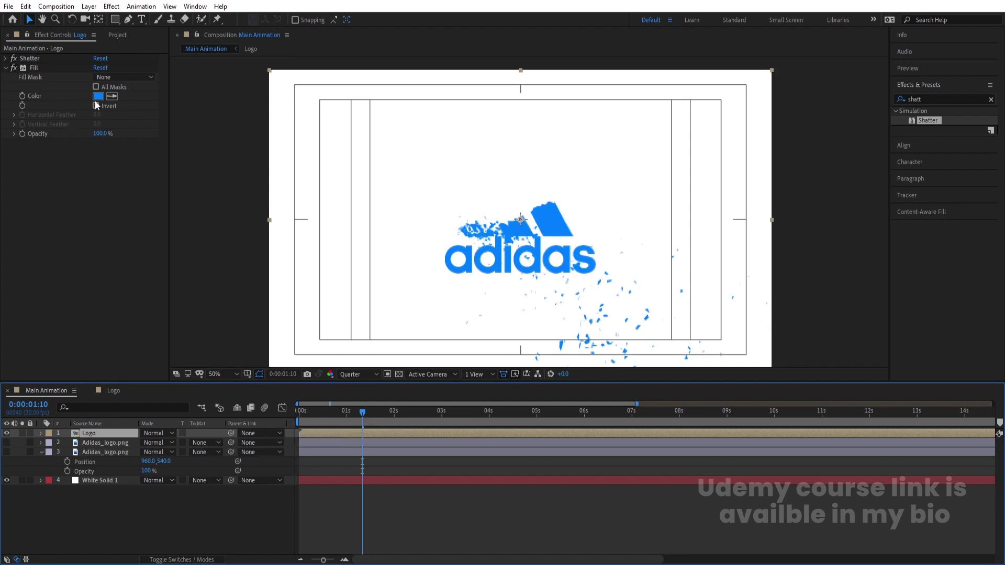
Show the upper Adidas_logo.png layer instead of the Logo layer and preview its entrance.
{"action": "left_click", "coordinate": [8, 434]}
{"action": "left_click", "coordinate": [7, 444]}
{"action": "left_click", "coordinate": [78, 443]}
{"action": "key", "text": "space"}
{"action": "key", "text": "space"}
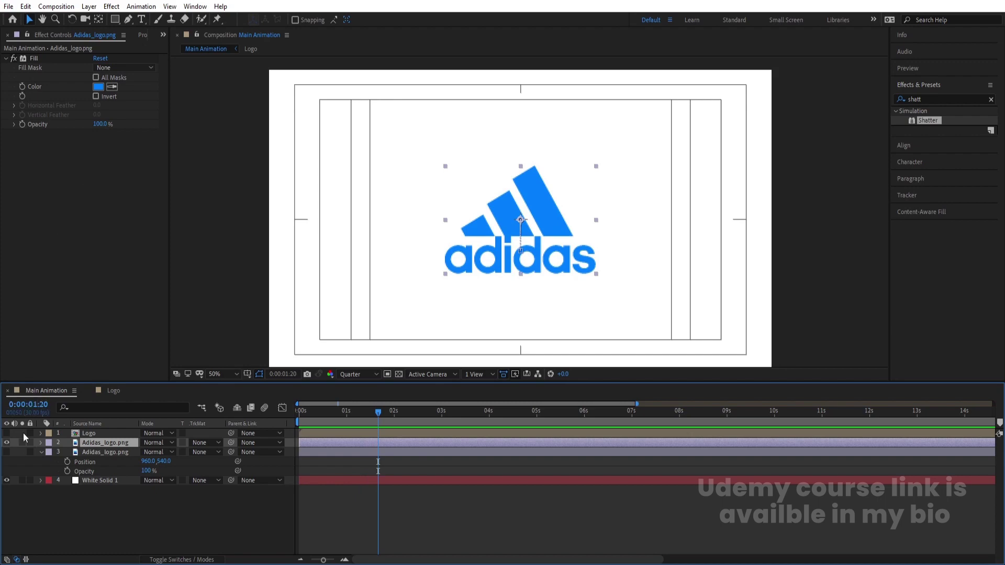
Show only the black Adidas_logo.png copy over the white background, select it, and return to the first frame.
{"action": "left_click", "coordinate": [7, 443]}
{"action": "left_click", "coordinate": [7, 453]}
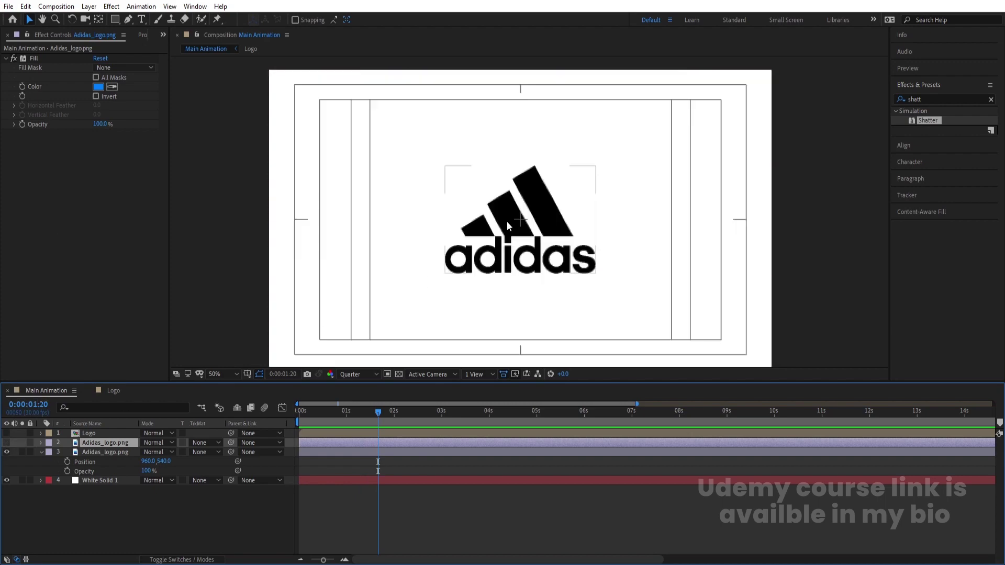
{"action": "left_click", "coordinate": [525, 212]}
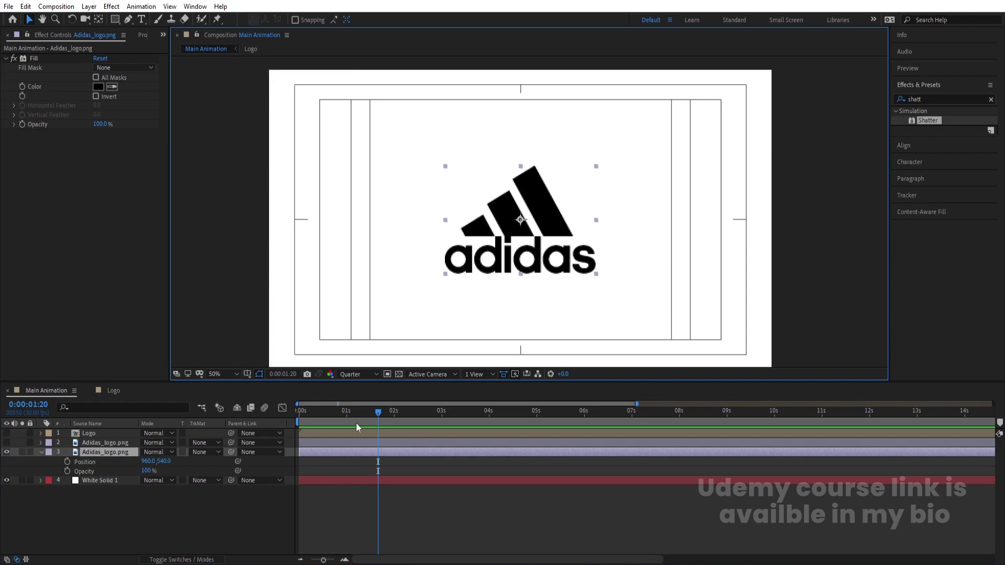
{"action": "key", "text": "Home"}
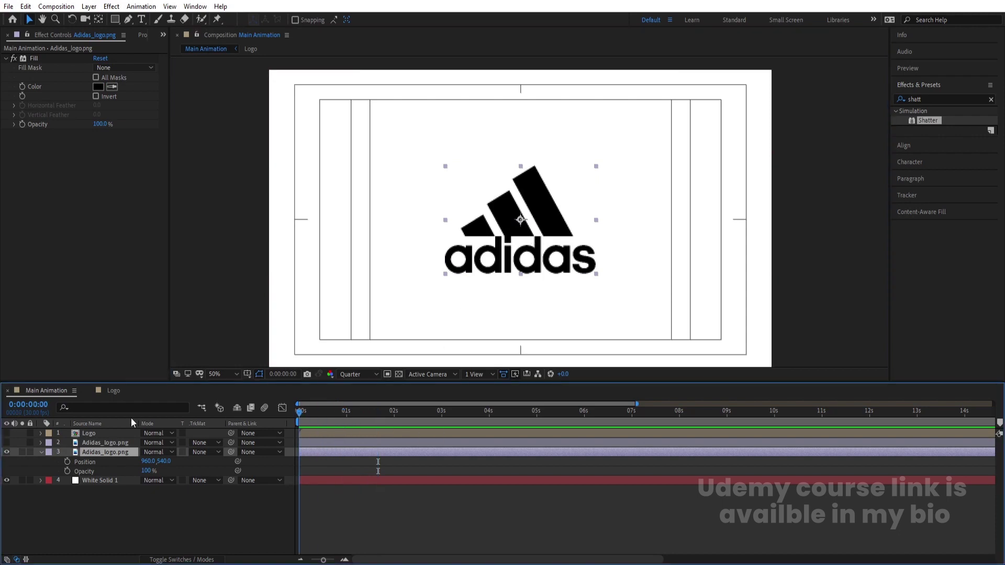
Hide the black Adidas_logo.png copy, show the blue Adidas_logo.png layer and move it above the Logo layer.
{"action": "left_click", "coordinate": [7, 450]}
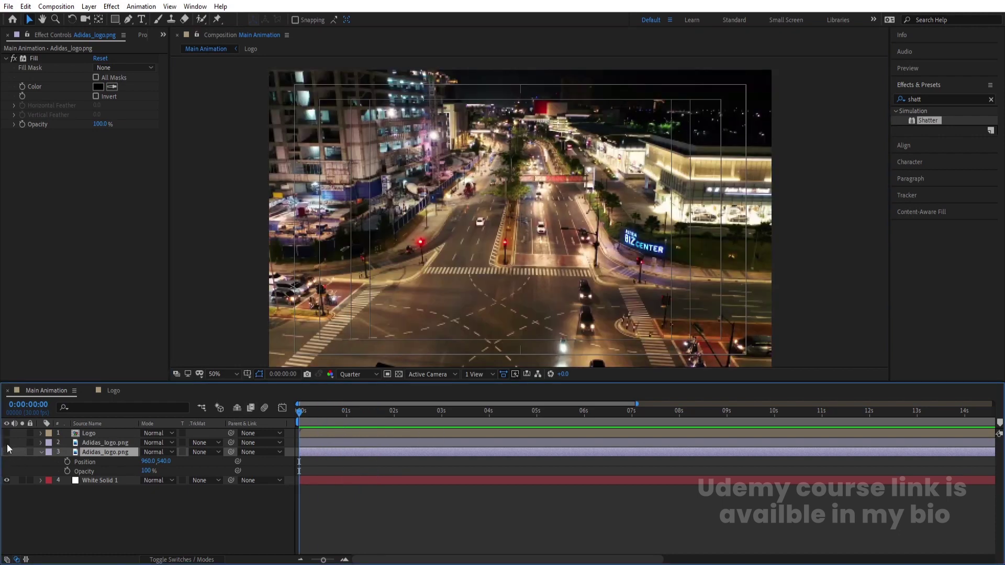
{"action": "left_click", "coordinate": [7, 442]}
{"action": "left_click", "coordinate": [92, 442]}
{"action": "left_click_drag", "start_coordinate": [105, 441], "coordinate": [106, 428]}
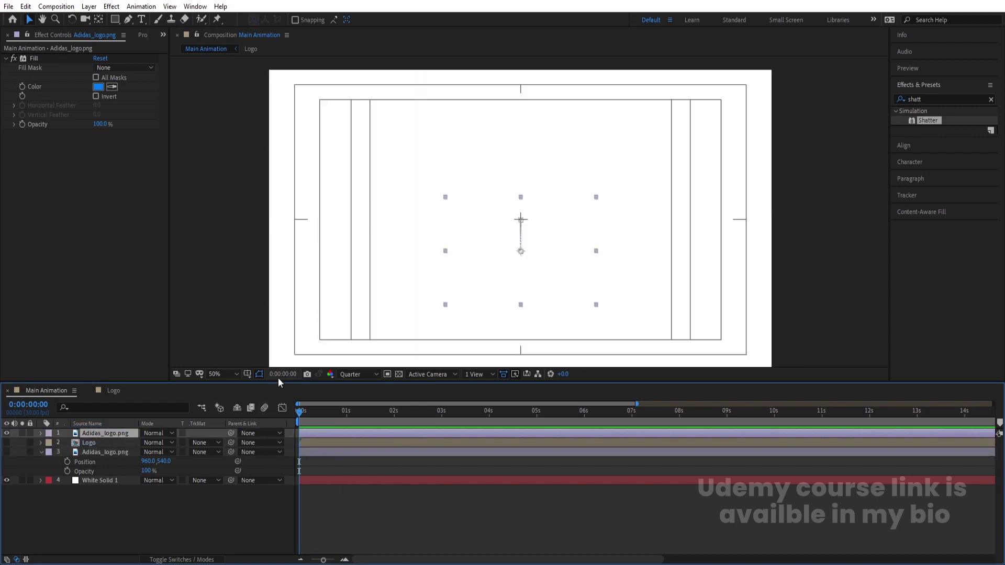
Paste the Position and Opacity entrance keyframes onto the top Adidas_logo.png layer at the first frame and preview them.
{"action": "key", "text": "ctrl+v"}
{"action": "key", "text": "space"}
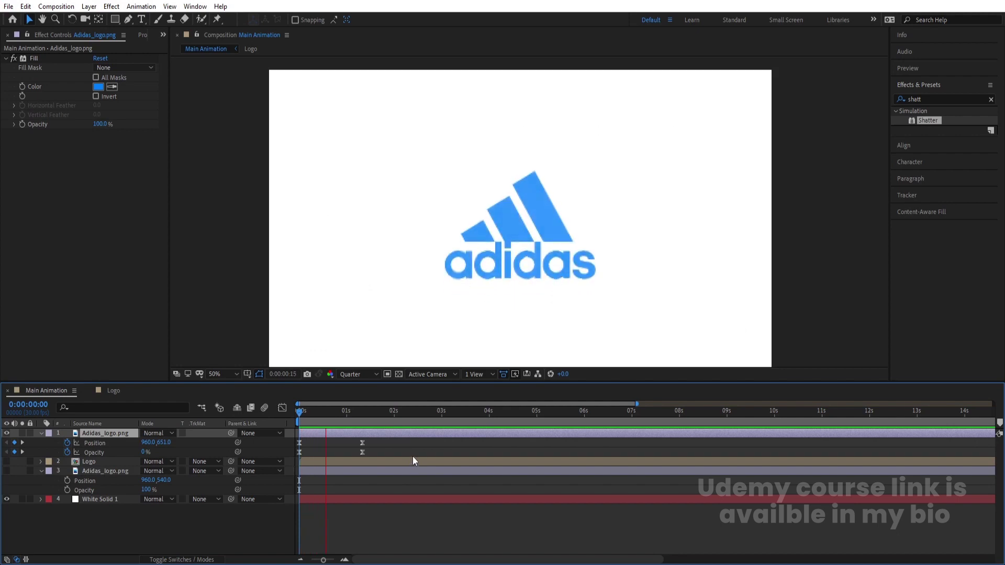
{"action": "key", "text": "space"}
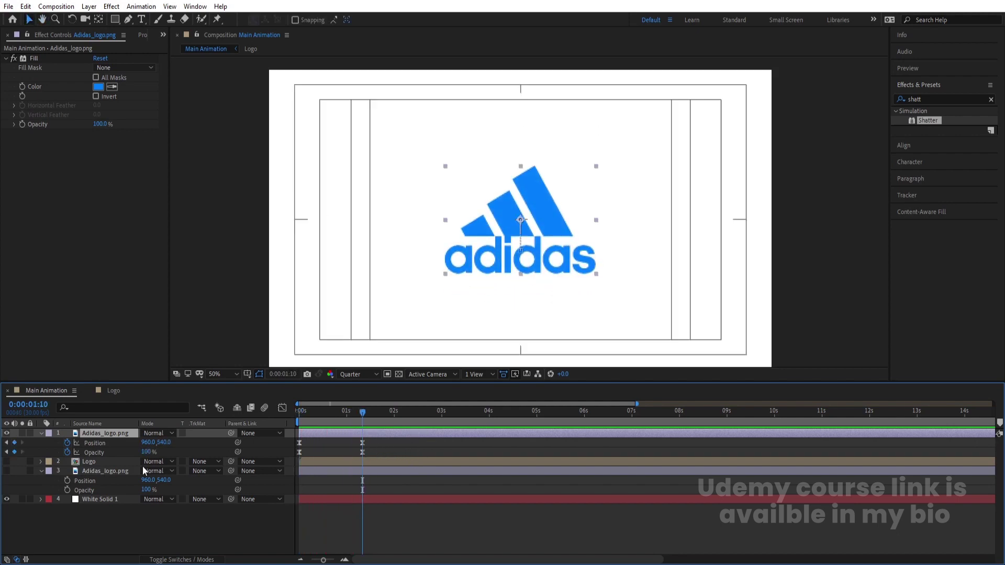
Show the Logo layer, reveal its Shatter keyframes, and shift the layer to start at 0:00:01:10.
{"action": "left_click", "coordinate": [94, 462]}
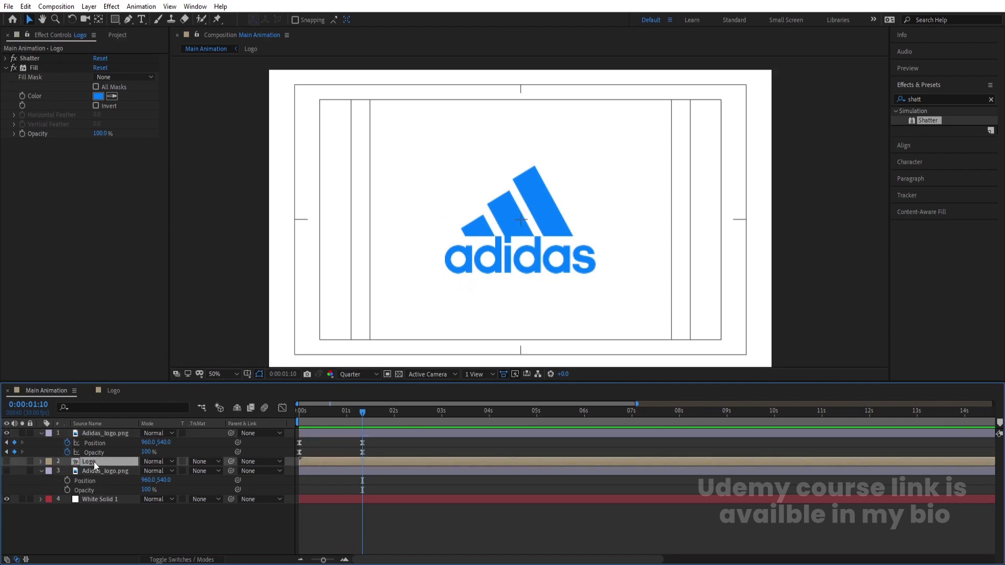
{"action": "left_click", "coordinate": [7, 461]}
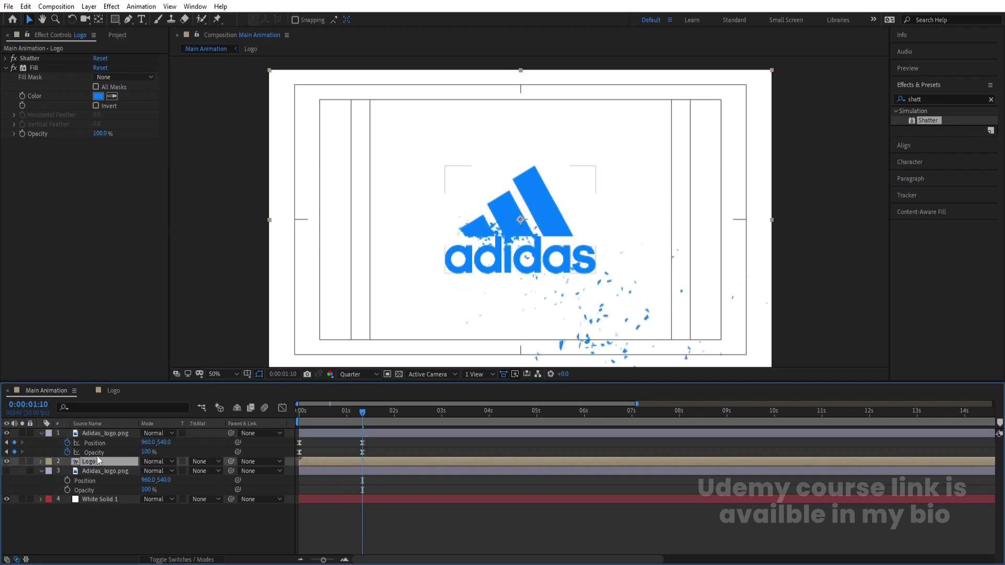
{"action": "key", "text": "u"}
{"action": "left_click_drag", "start_coordinate": [308, 463], "coordinate": [370, 464]}
Cut the top Adidas_logo.png layer at 0:00:01:10, keep only its entrance part, and preview the handover to the shatter.
{"action": "left_click", "coordinate": [366, 434]}
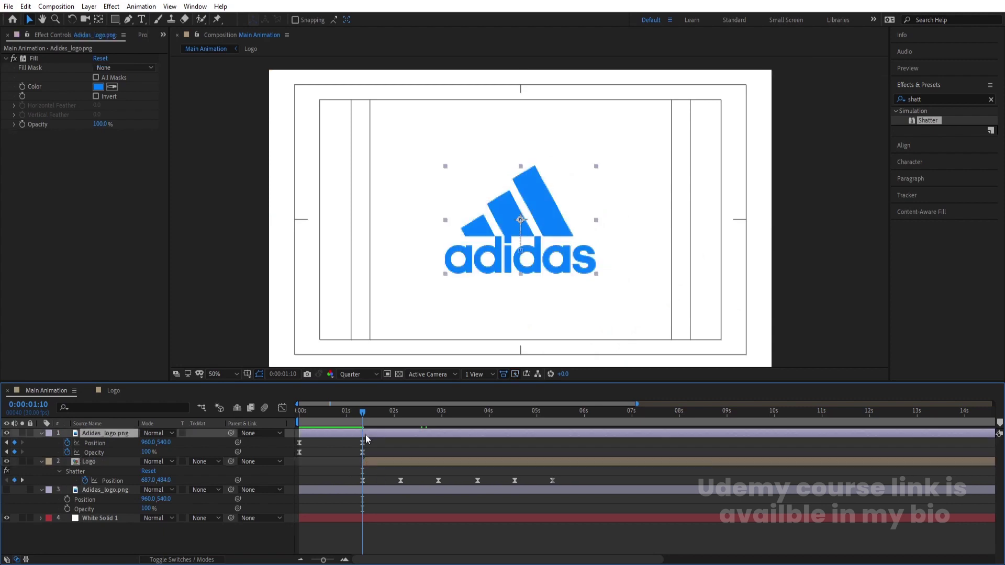
{"action": "key", "text": "alt+]"}
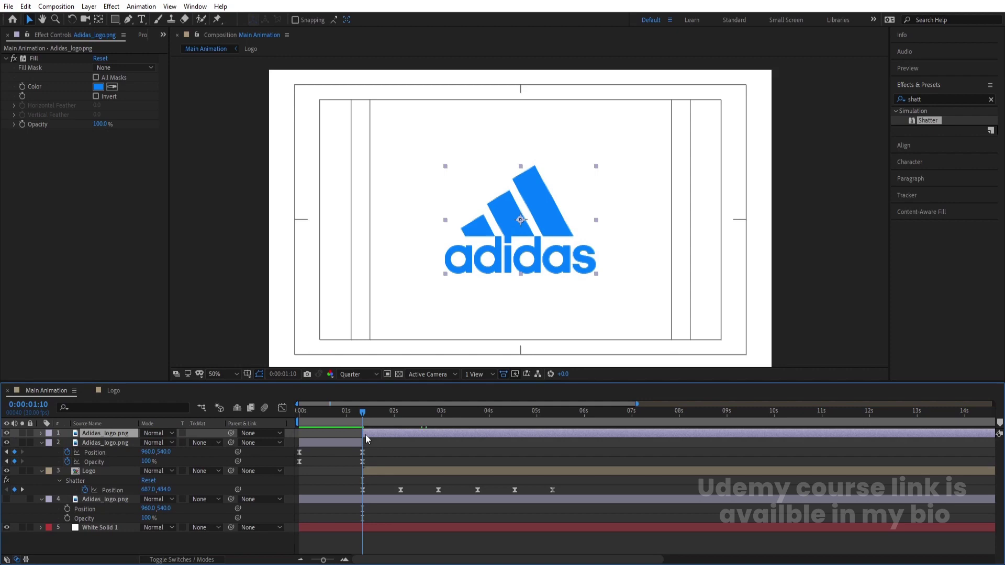
{"action": "key", "text": "space"}
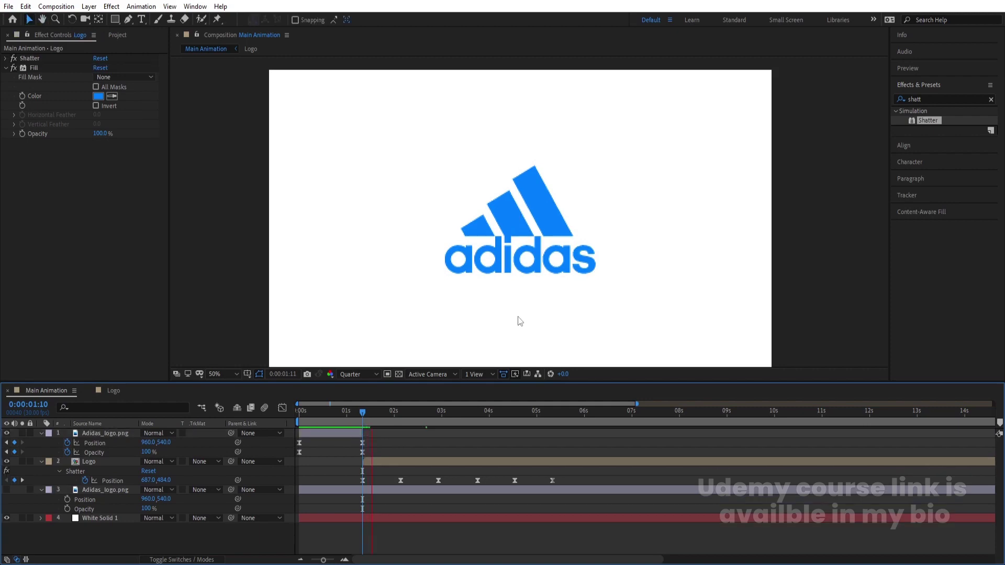
{"action": "key", "text": "space"}
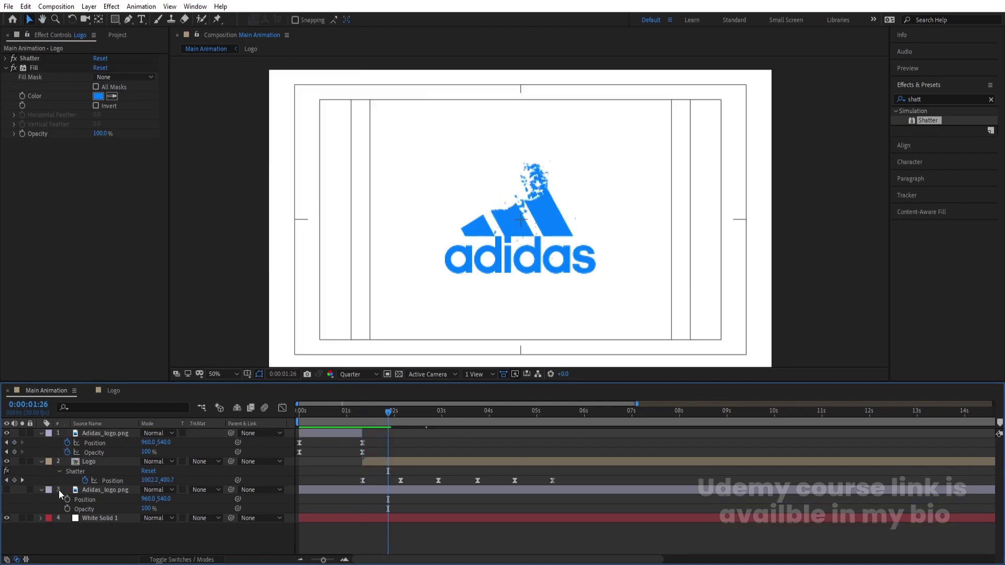
Show the black Adidas_logo.png layer under Logo, trim its start to 0:00:01:10, and preview the reveal from the beginning.
{"action": "key", "text": "j"}
{"action": "left_click", "coordinate": [368, 490]}
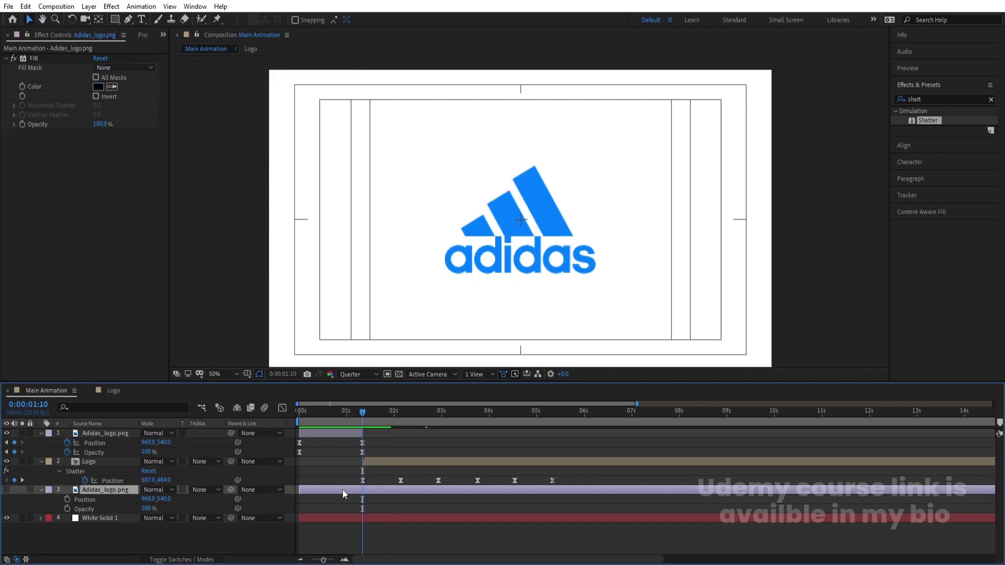
{"action": "key", "text": "F2"}
{"action": "left_click", "coordinate": [7, 490]}
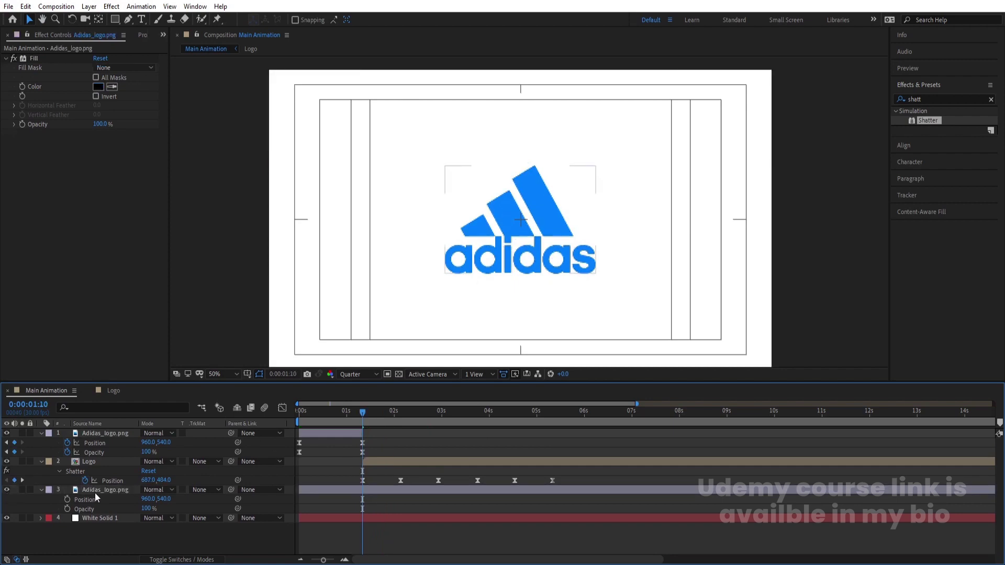
{"action": "left_click", "coordinate": [110, 490]}
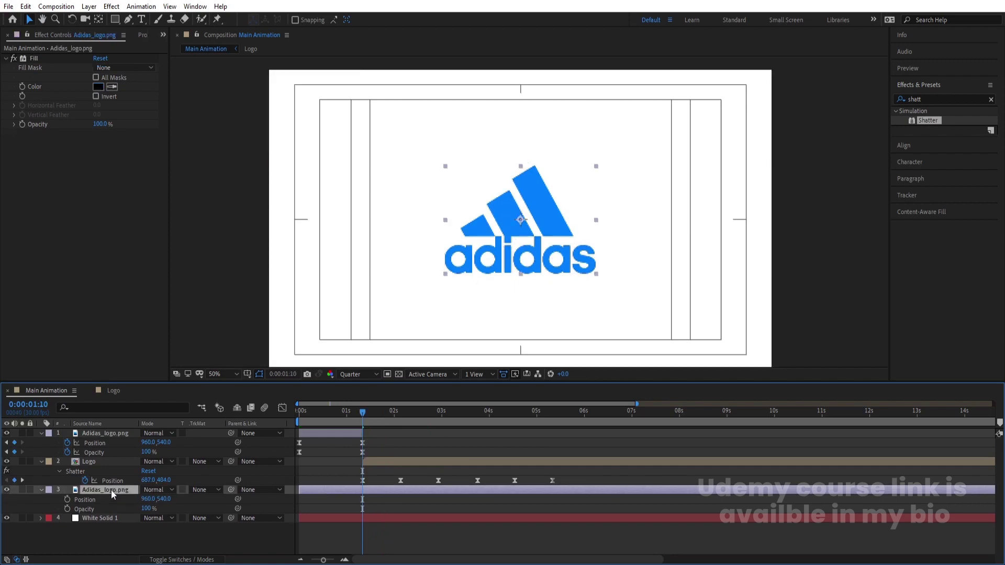
{"action": "key", "text": "alt+bracketleft"}
{"action": "key", "text": "space"}
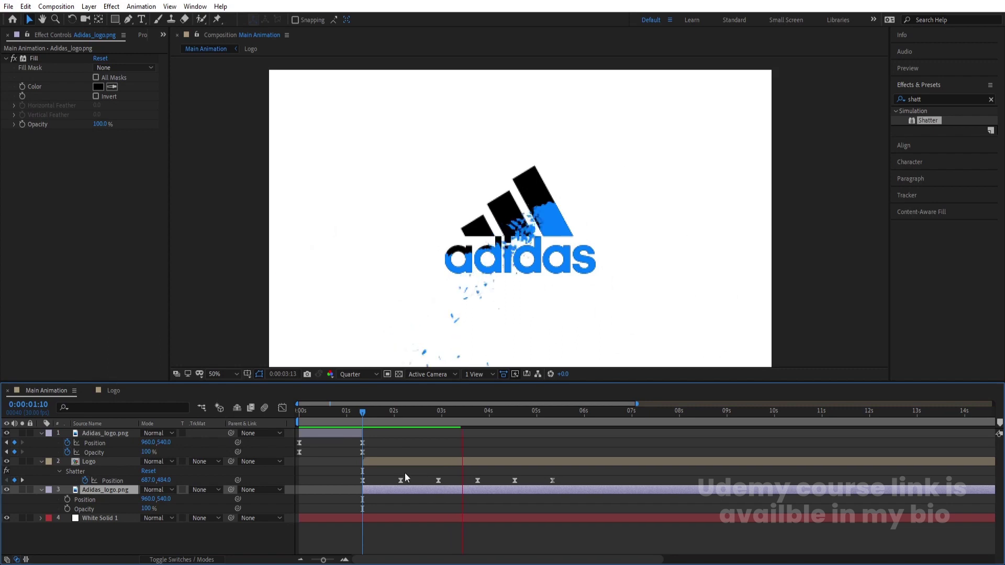
{"action": "key", "text": "space"}
{"action": "key", "text": "minus"}
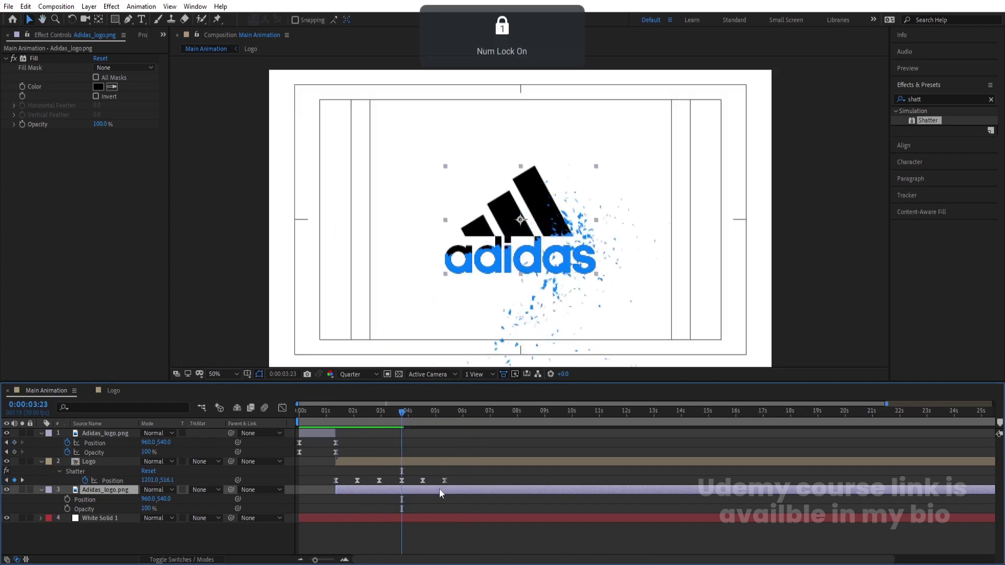
{"action": "key", "text": "Home"}
{"action": "key", "text": "space"}
{"action": "key", "text": "space"}
Set the Fill color of the top Adidas_logo.png entrance layer to near-black 0D0D0D.
{"action": "left_click", "coordinate": [323, 434]}
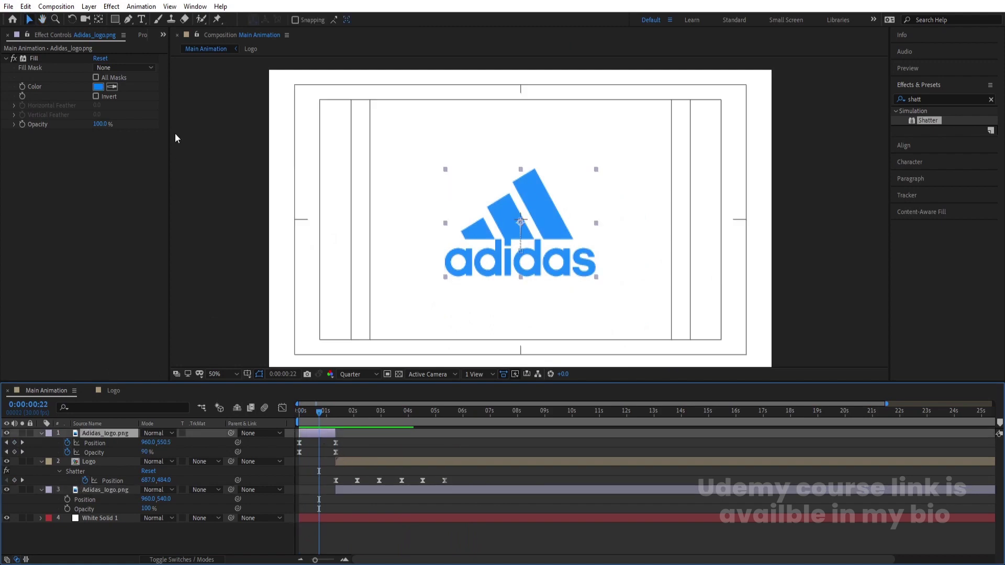
{"action": "left_click", "coordinate": [97, 88]}
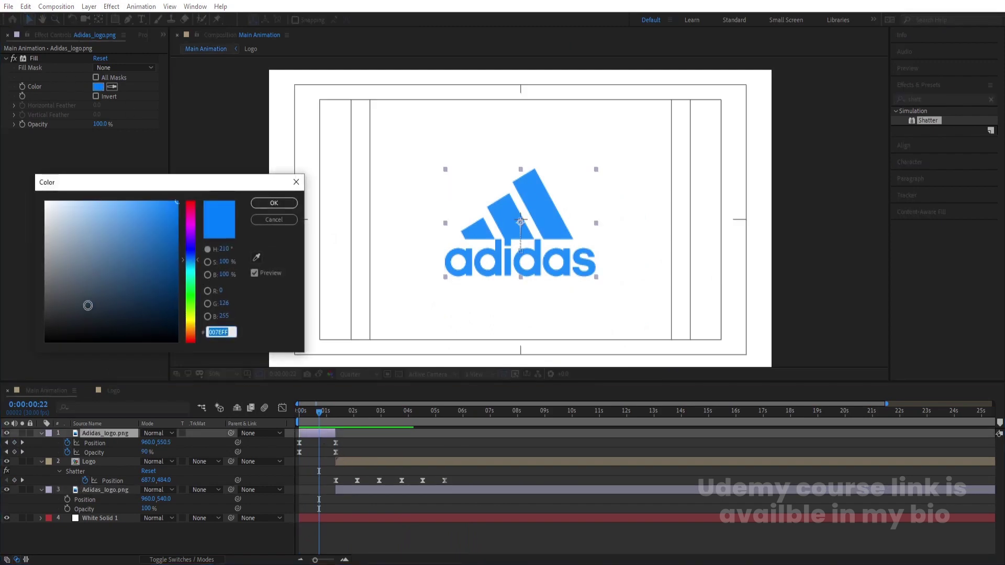
{"action": "left_click", "coordinate": [134, 289]}
{"action": "mouse_move", "coordinate": [120, 307]}
{"action": "left_mouse_down"}
{"action": "mouse_move", "coordinate": [29, 350]}
{"action": "mouse_move", "coordinate": [36, 335]}
{"action": "left_mouse_up"}
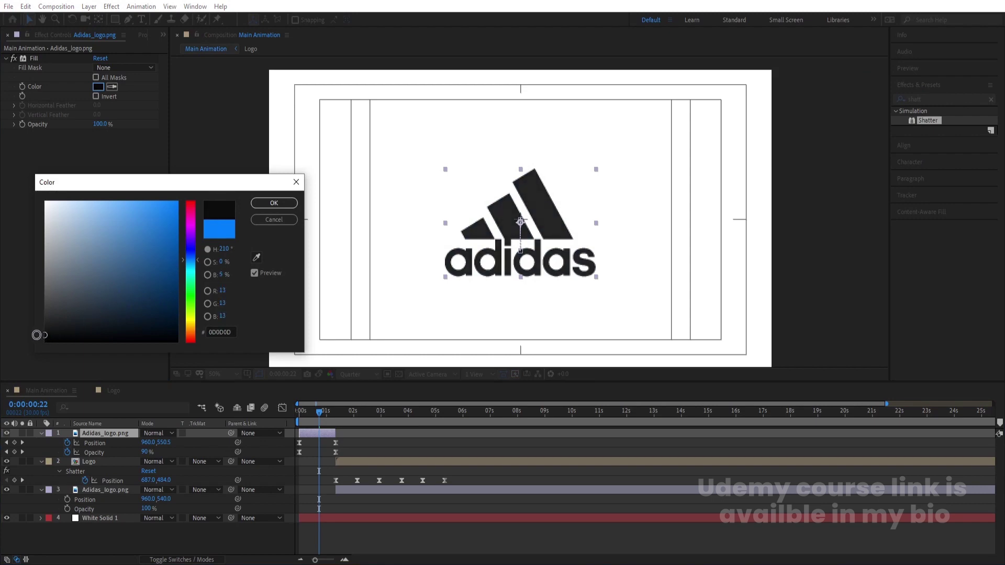
{"action": "left_click", "coordinate": [270, 203]}
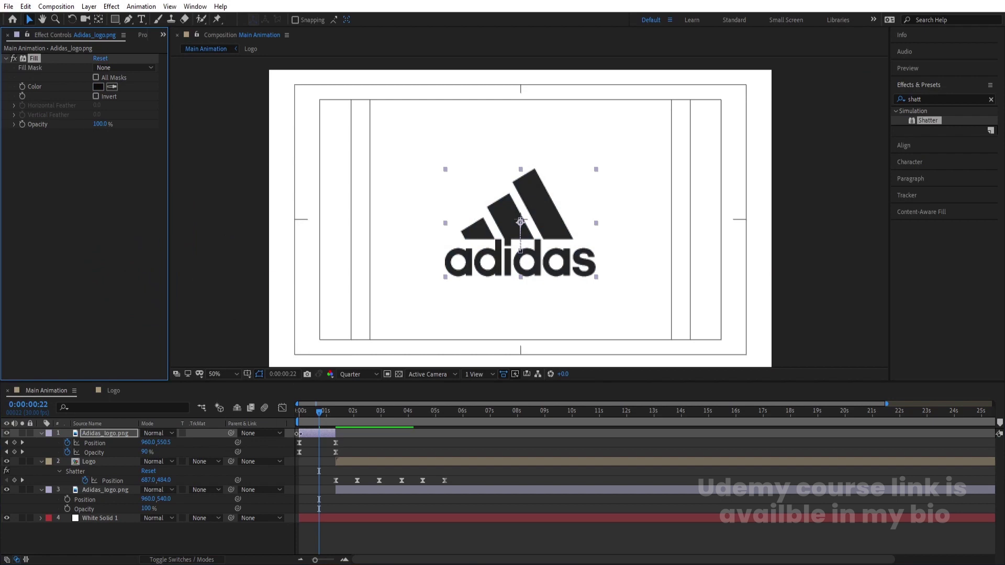
Apply the entrance layer's near-black Fill to the Logo layer in place of its blue one and preview the shatter.
{"action": "left_click", "coordinate": [352, 420]}
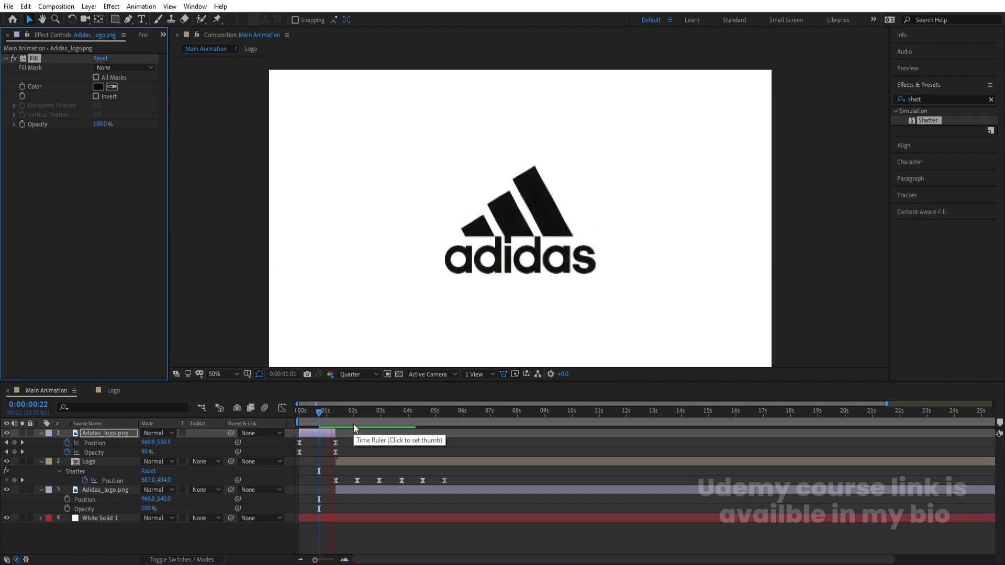
{"action": "left_click", "coordinate": [354, 463]}
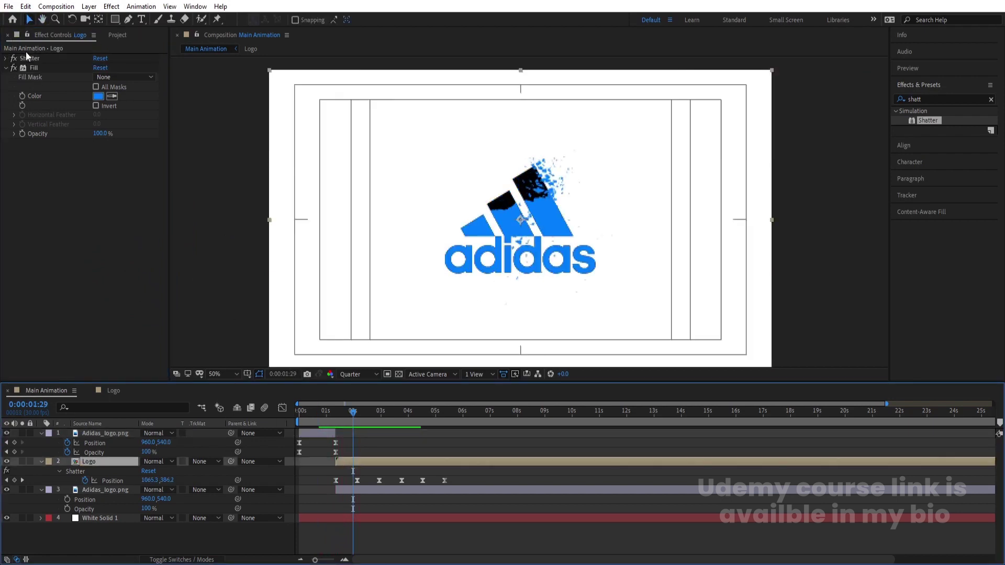
{"action": "left_click", "coordinate": [29, 67]}
{"action": "key", "text": "ctrl+shift+z"}
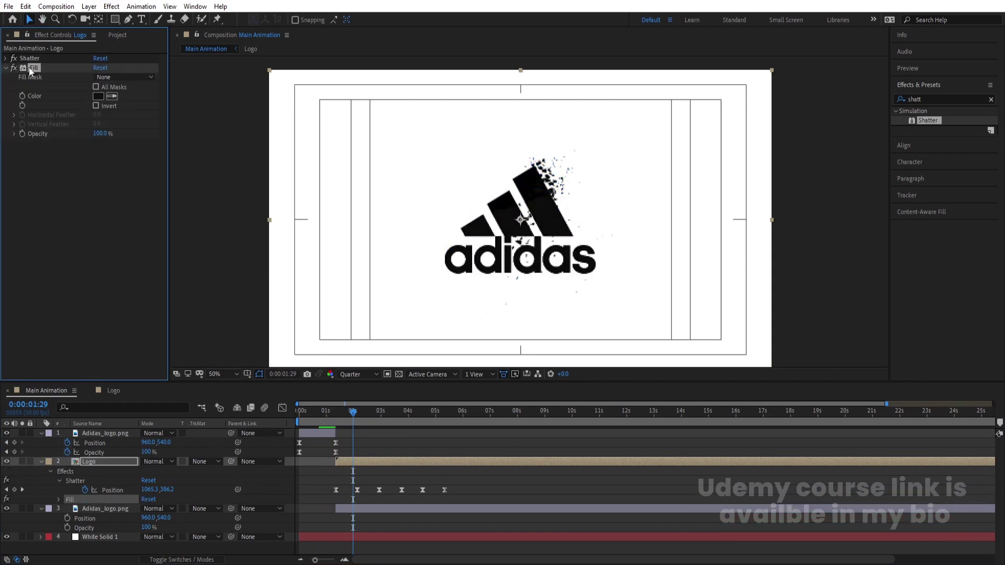
{"action": "key", "text": "space"}
Set the Fill color of the bottom Adidas_logo.png layer to blue 0072FF and preview the whole animation.
{"action": "left_click", "coordinate": [385, 508]}
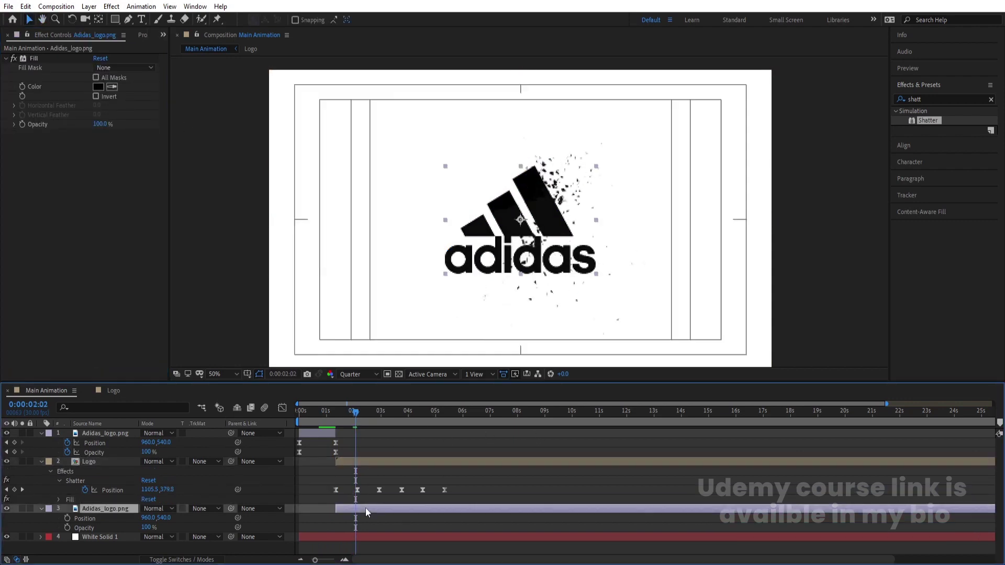
{"action": "left_click", "coordinate": [98, 87]}
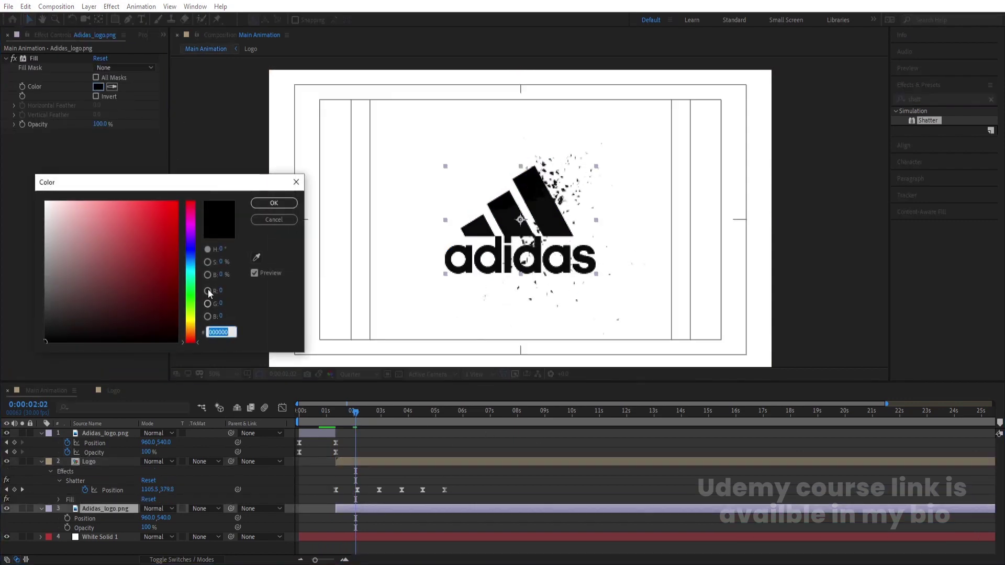
{"action": "left_click", "coordinate": [190, 258]}
{"action": "left_click", "coordinate": [176, 249]}
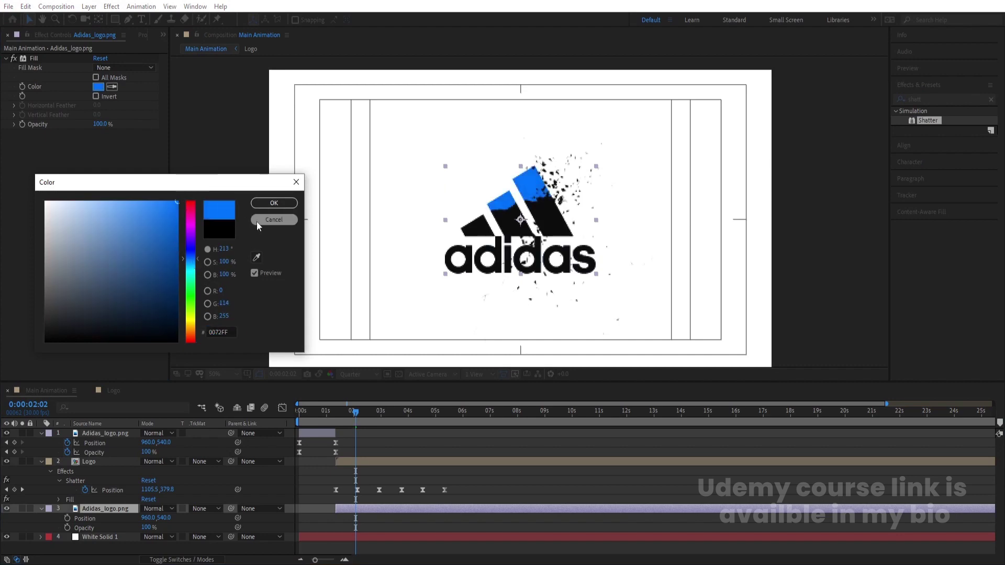
{"action": "left_click", "coordinate": [272, 203]}
{"action": "key", "text": "space"}
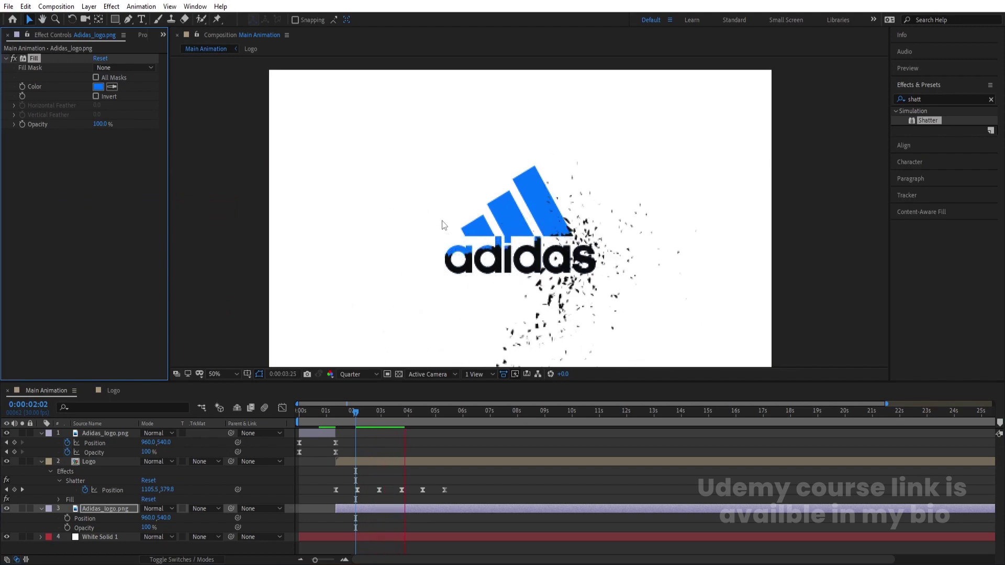
{"action": "key", "text": "space"}
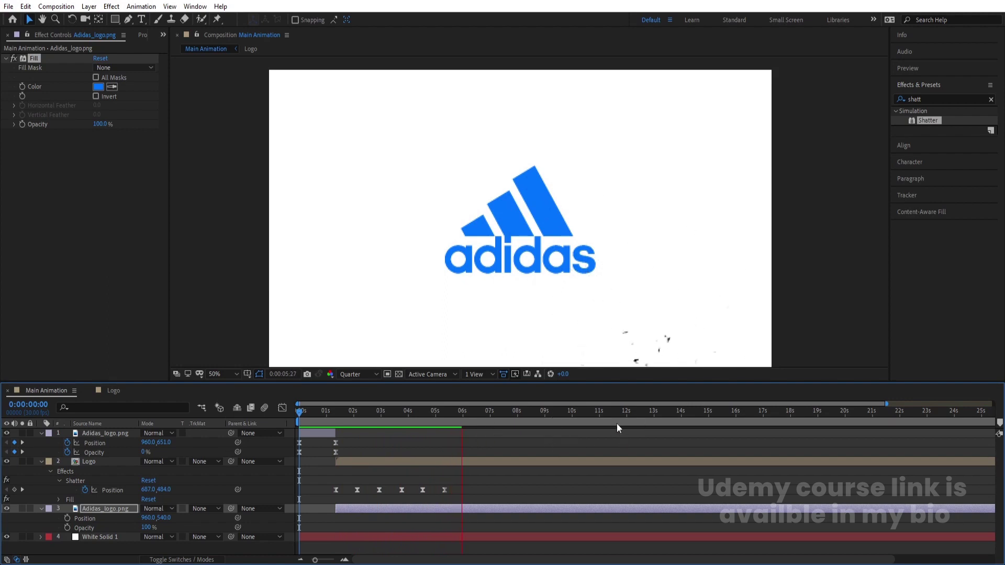
{"action": "key", "text": "space"}
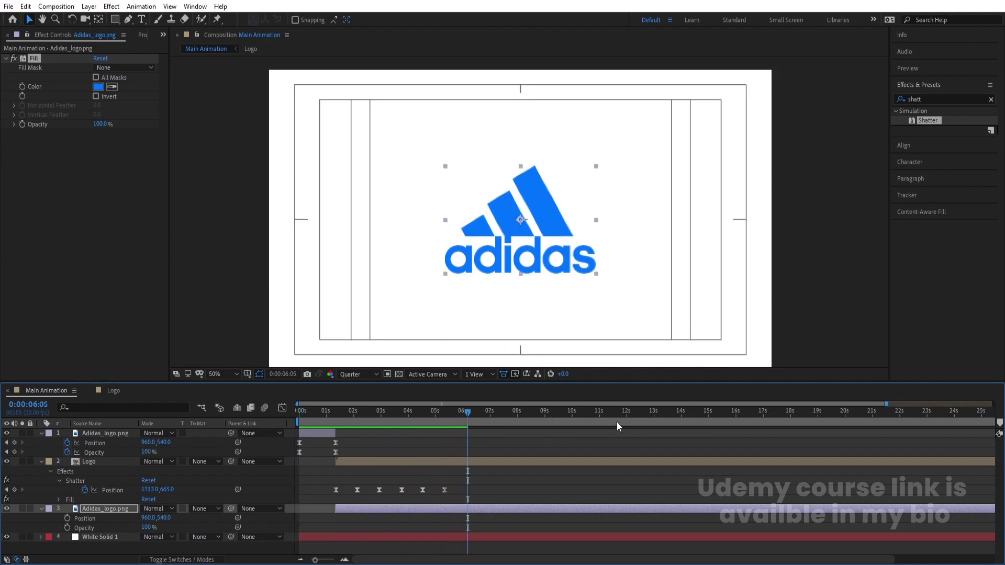